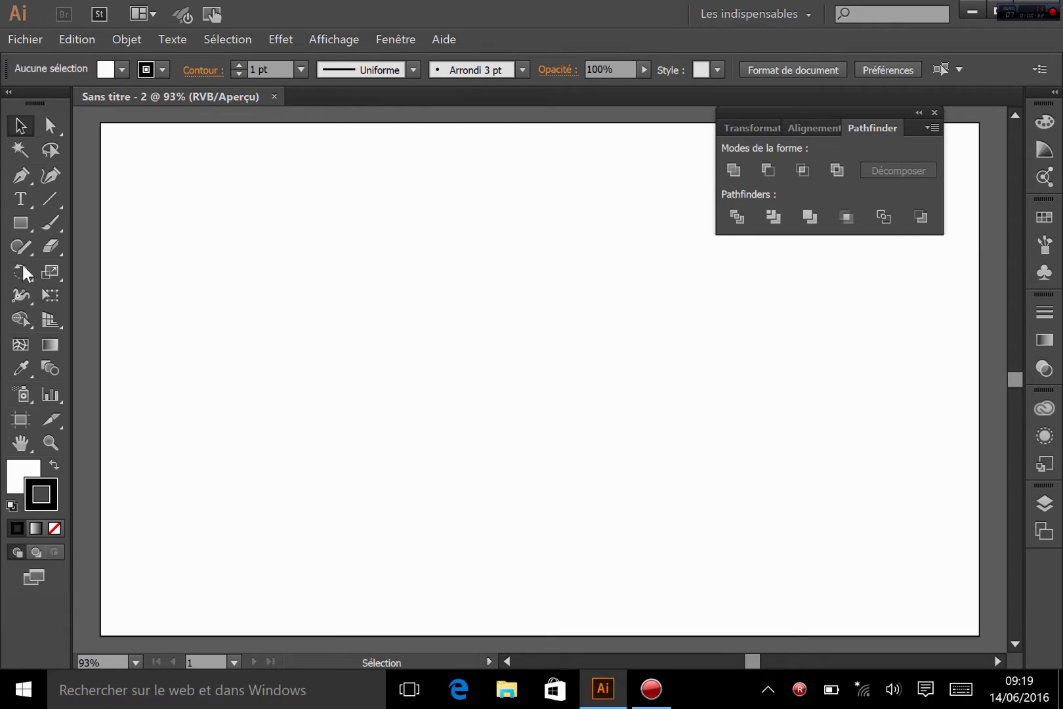
- Activate the Ellipse tool and set the fill colour to red FC1010
{"action": "left_click", "coordinate": [21, 225]}
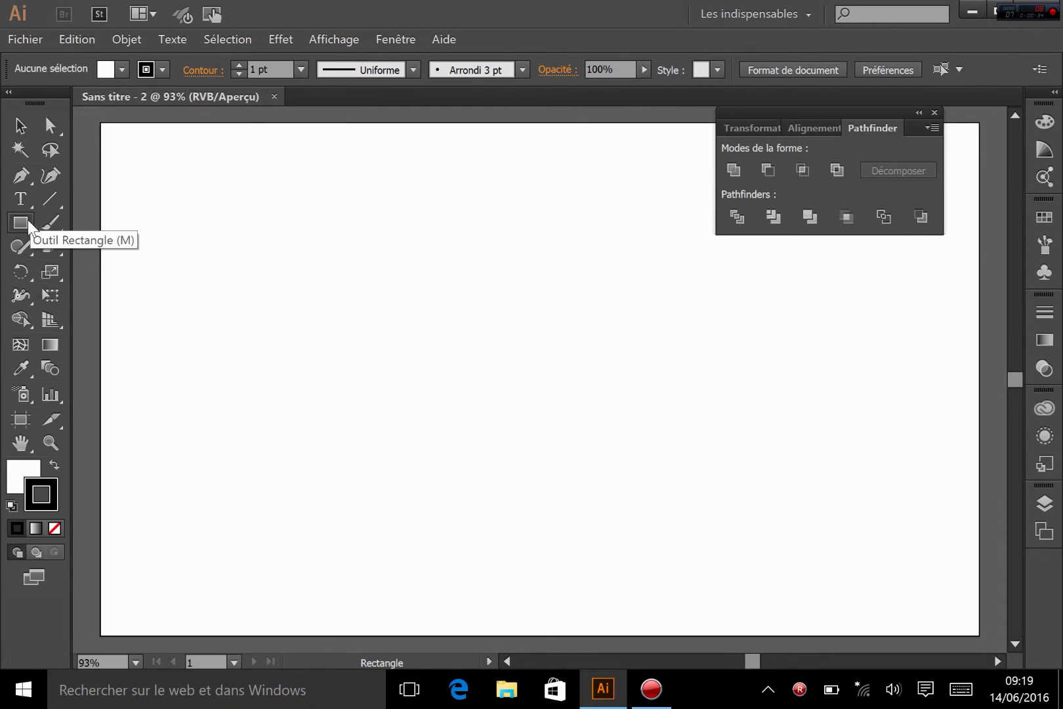
{"action": "left_click", "coordinate": [25, 225]}
{"action": "left_click", "coordinate": [50, 224]}
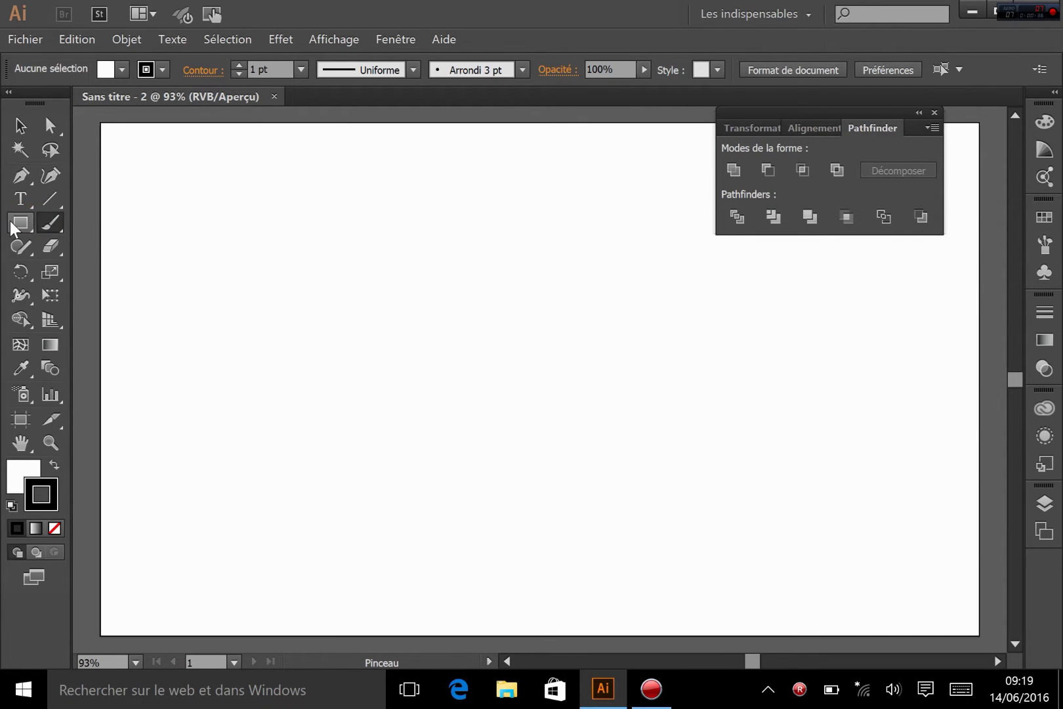
{"action": "left_click", "coordinate": [12, 222]}
{"action": "left_click_drag", "start_coordinate": [12, 228], "coordinate": [88, 270]}
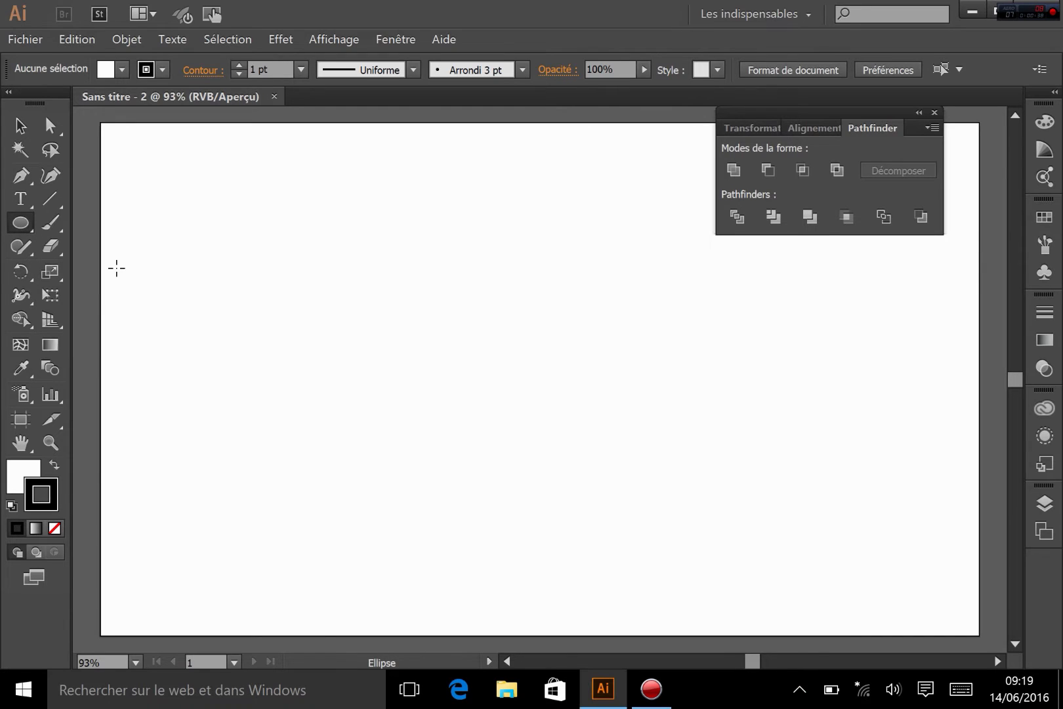
{"action": "double_click", "coordinate": [14, 479]}
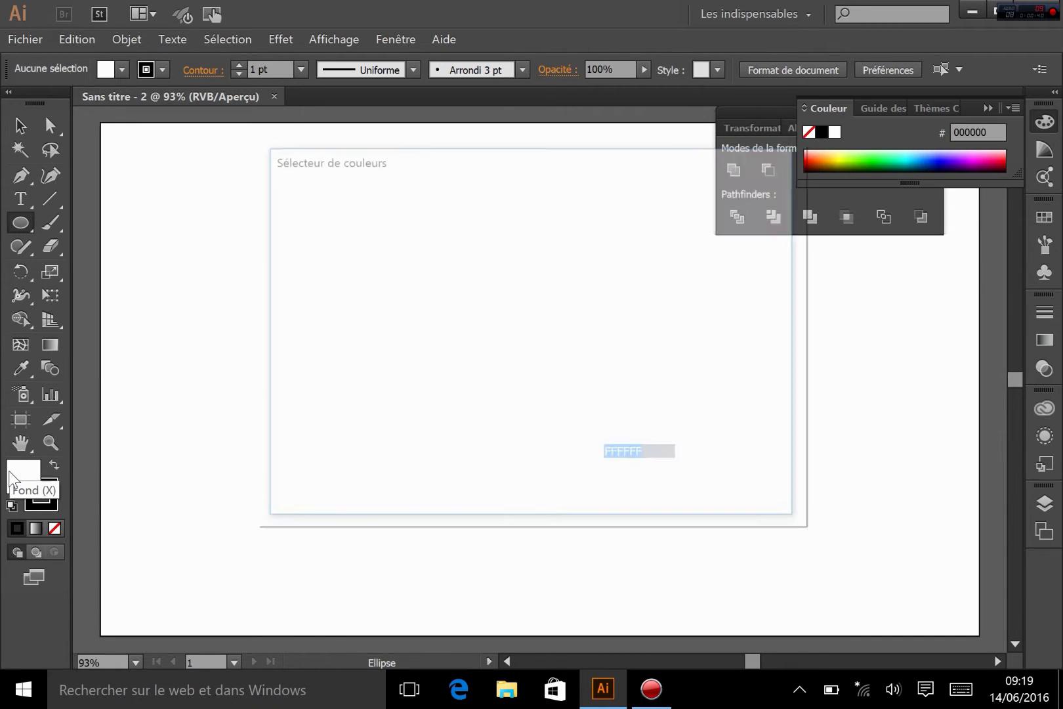
{"action": "mouse_move", "coordinate": [520, 281]}
{"action": "left_mouse_down"}
{"action": "mouse_move", "coordinate": [510, 229]}
{"action": "mouse_move", "coordinate": [533, 214]}
{"action": "left_mouse_up"}
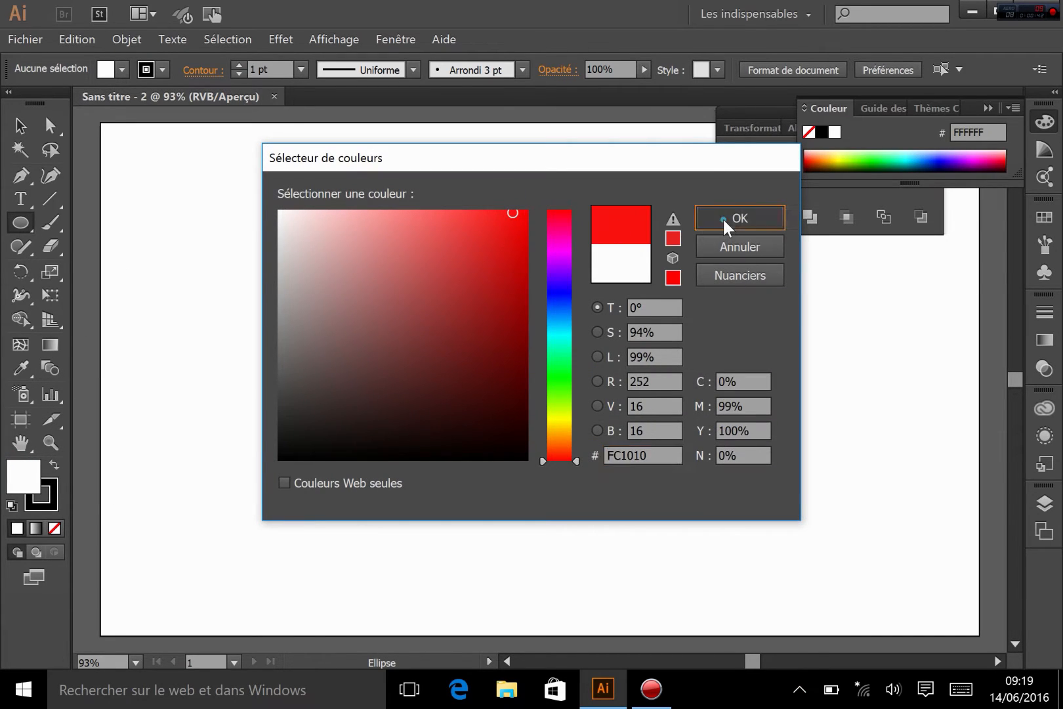
{"action": "left_click", "coordinate": [722, 218]}
{"action": "left_click", "coordinate": [702, 367]}
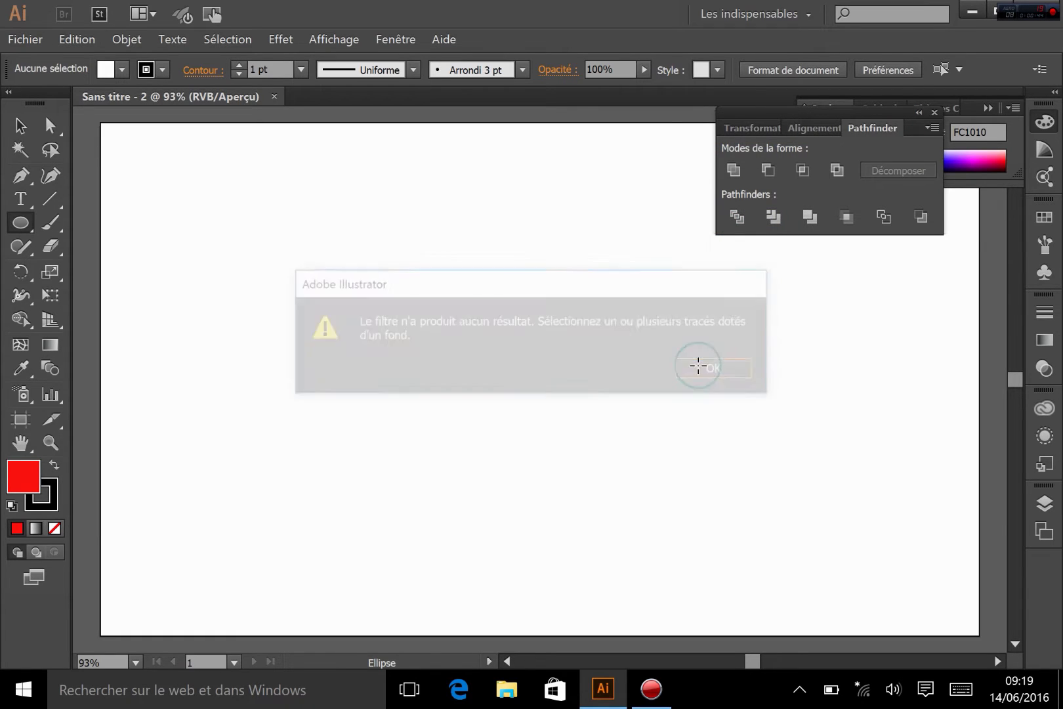
- Set the stroke to none, draw a red circle in the left part of the artboard and deselect it
{"action": "left_click", "coordinate": [51, 506]}
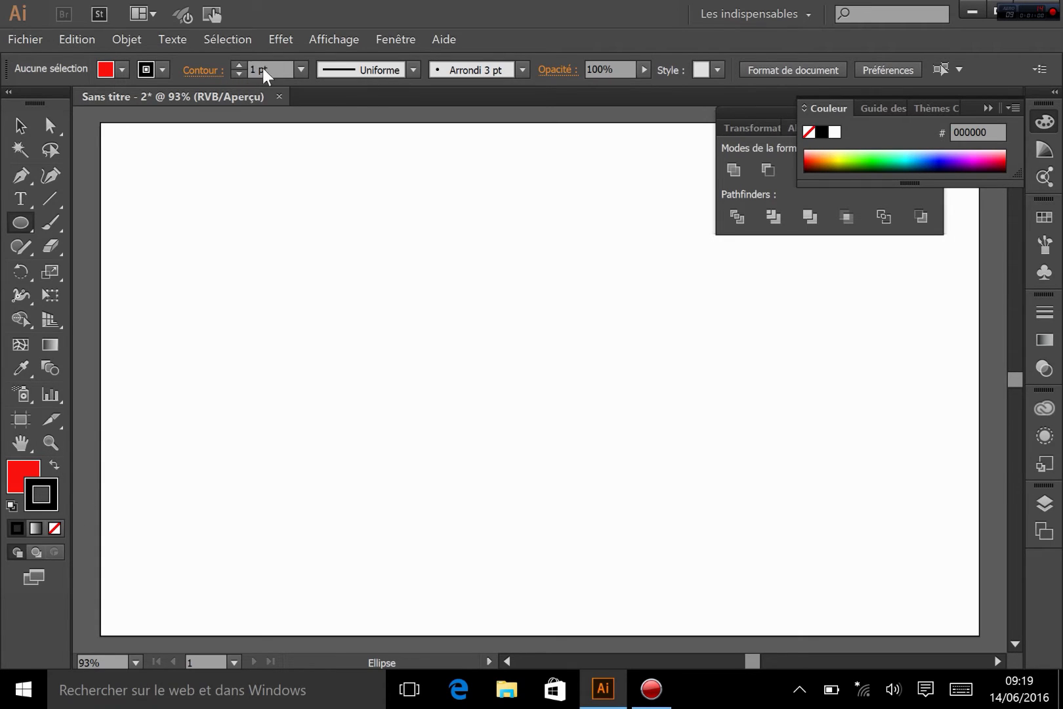
{"action": "left_click", "coordinate": [238, 74]}
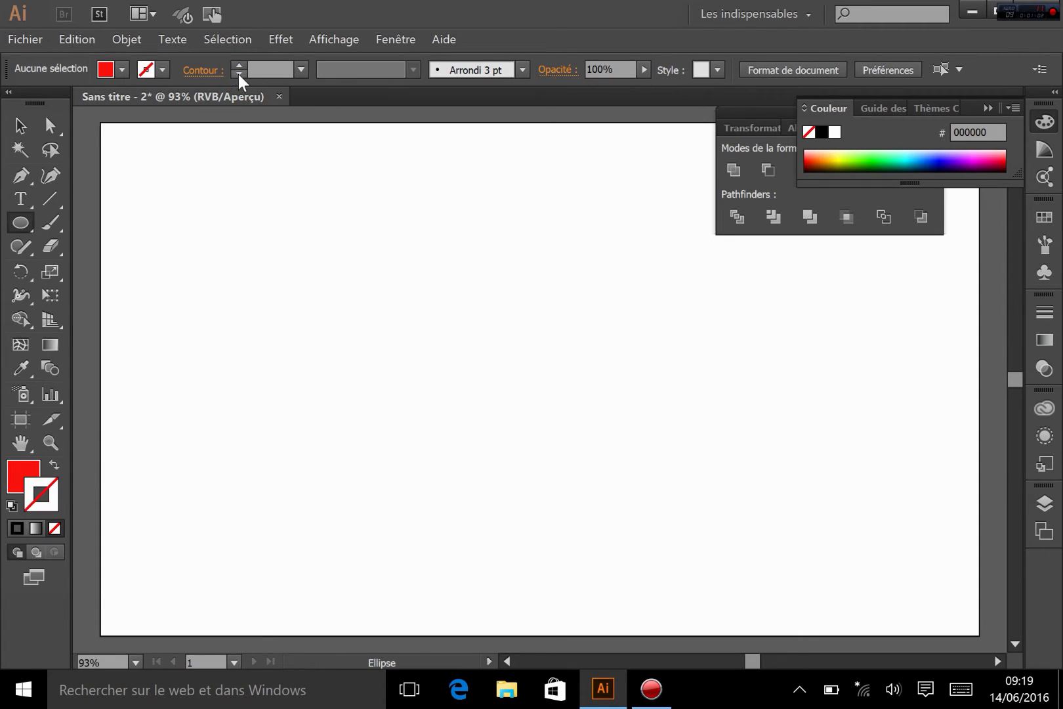
{"action": "left_click", "coordinate": [207, 272]}
{"action": "left_click", "coordinate": [579, 379]}
{"action": "left_click_drag", "start_coordinate": [190, 279], "coordinate": [285, 345]}
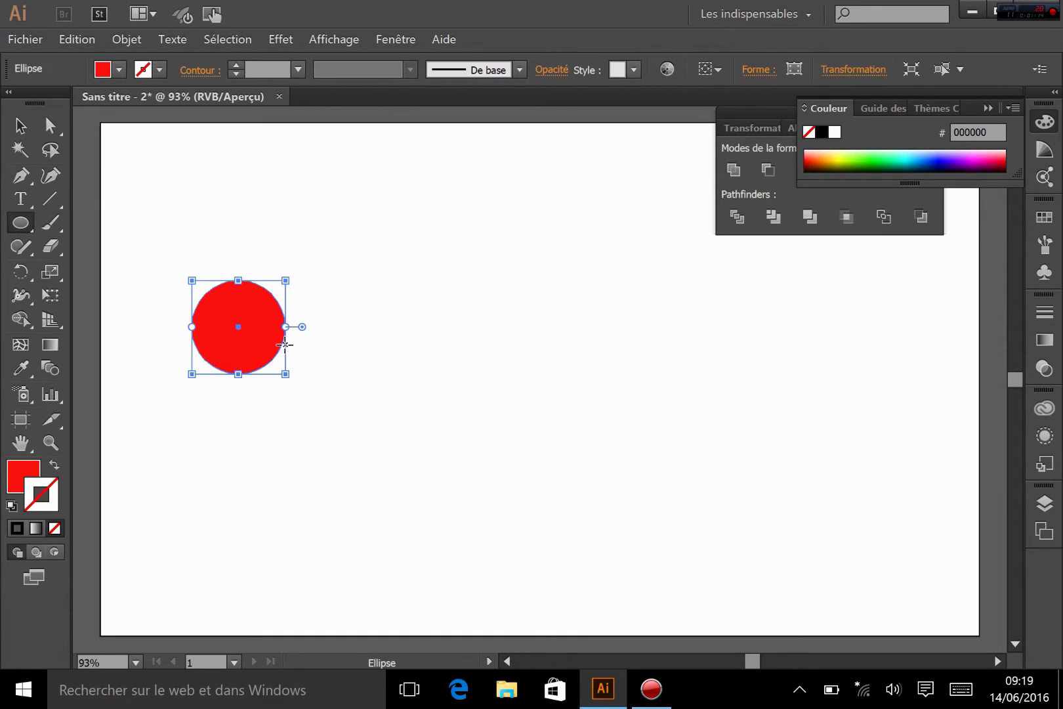
{"action": "left_click", "coordinate": [18, 126]}
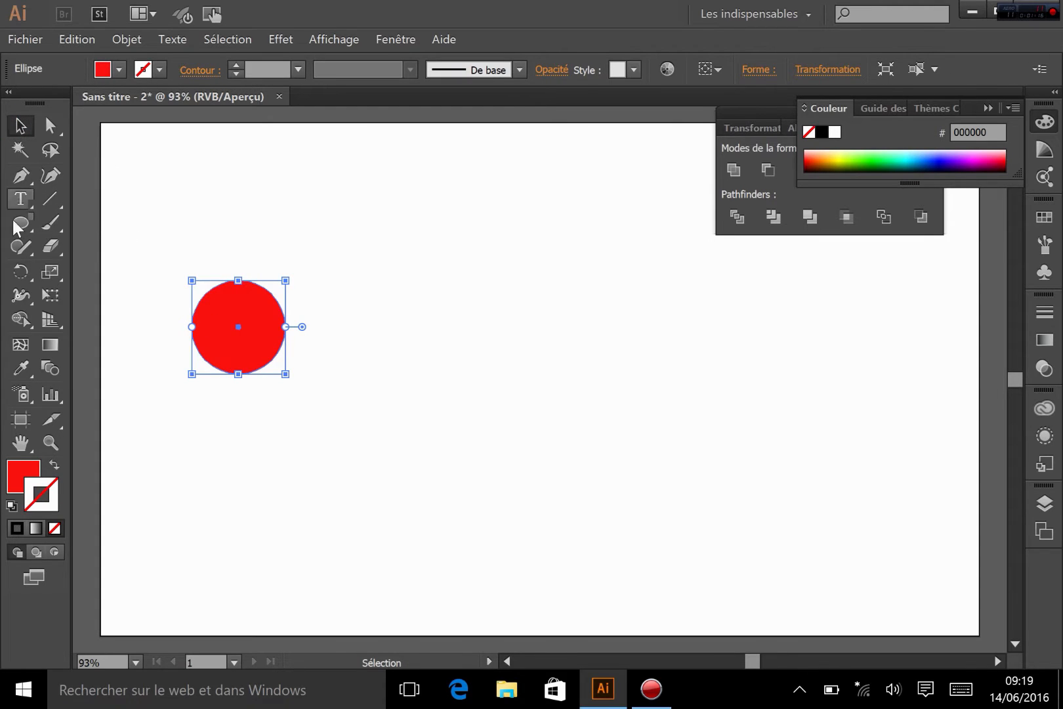
{"action": "left_click", "coordinate": [186, 249]}
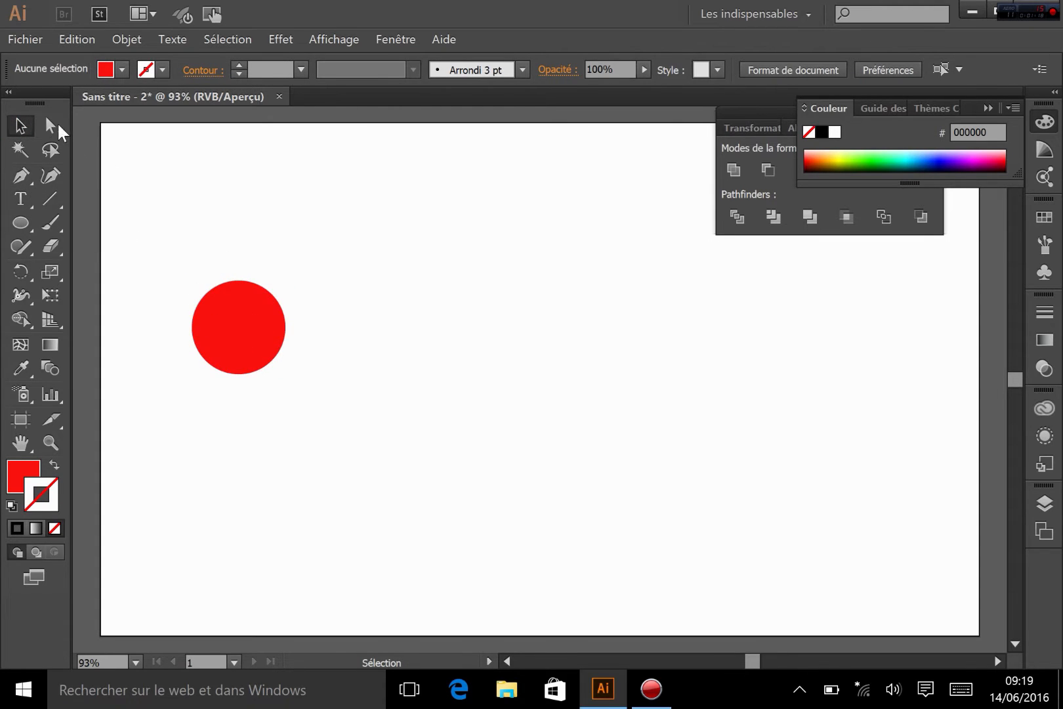
- Set the fill to blue 1712F9 and draw a square with the Rectangle tool beside the red circle
{"action": "left_click", "coordinate": [50, 149]}
{"action": "left_click", "coordinate": [18, 226]}
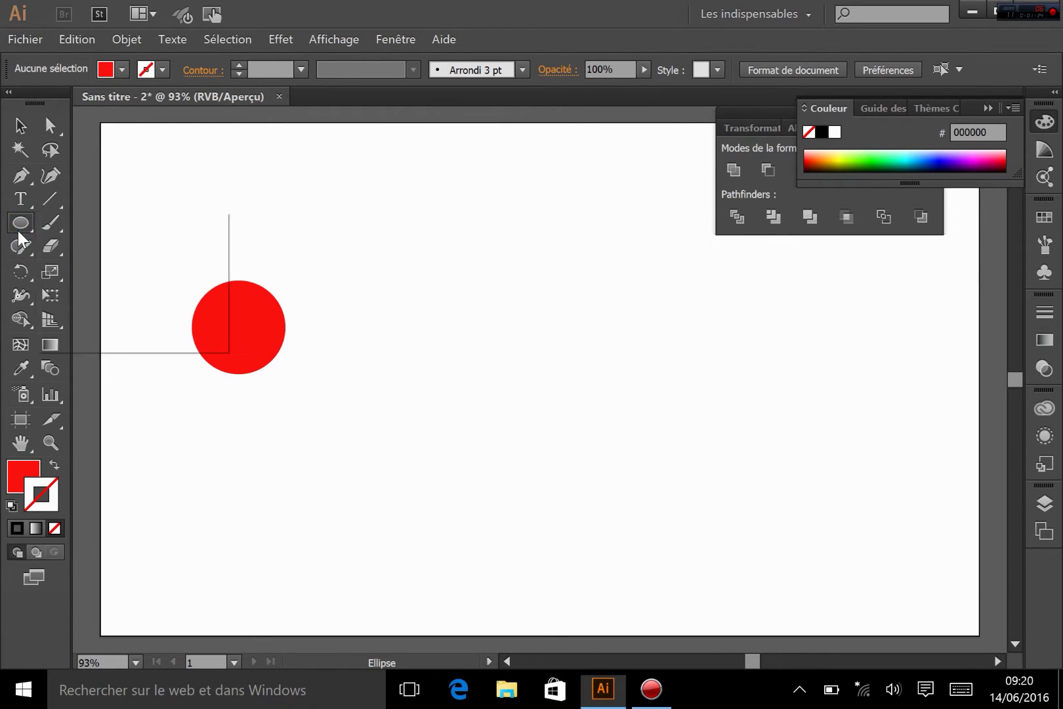
{"action": "left_click_drag", "start_coordinate": [21, 223], "coordinate": [124, 223]}
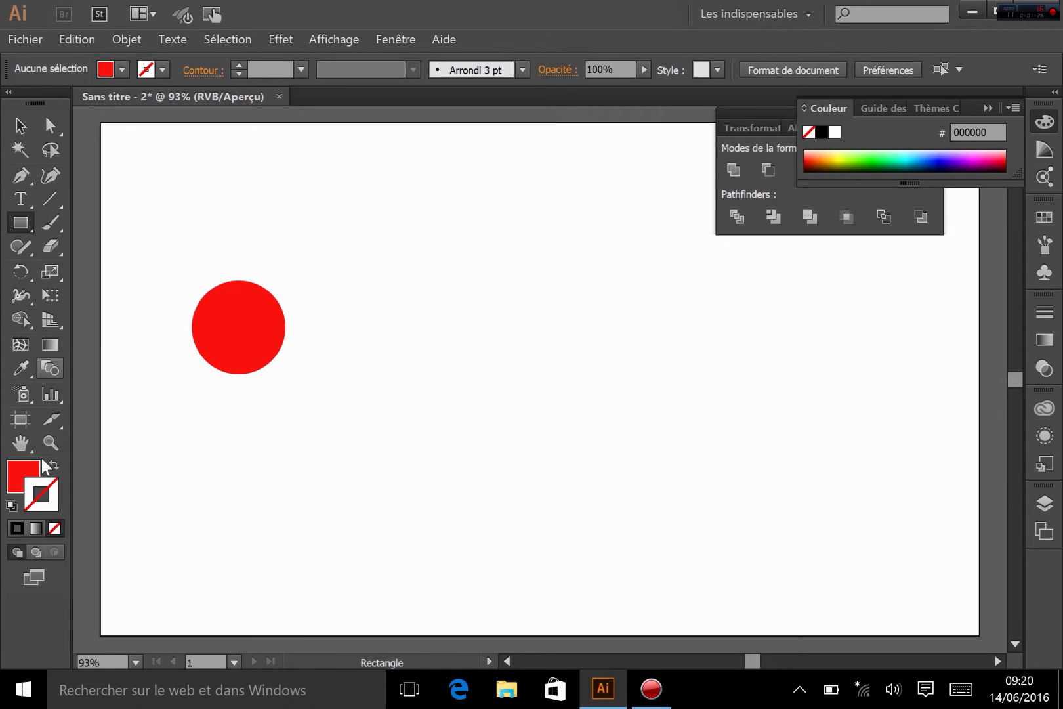
{"action": "double_click", "coordinate": [13, 464]}
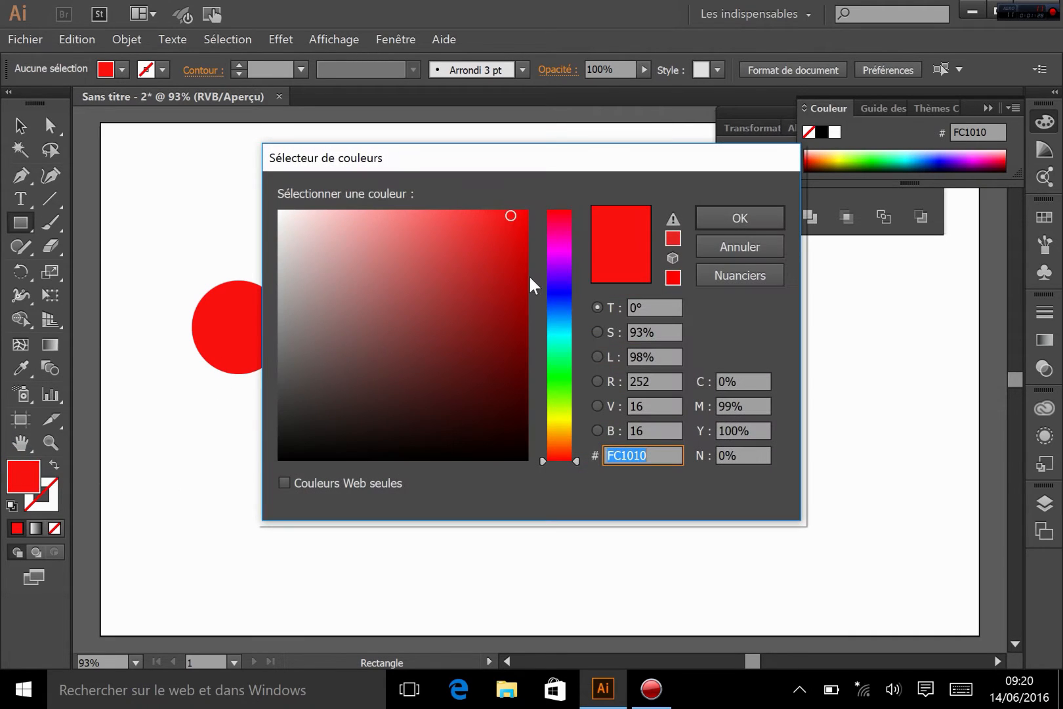
{"action": "left_click", "coordinate": [554, 292]}
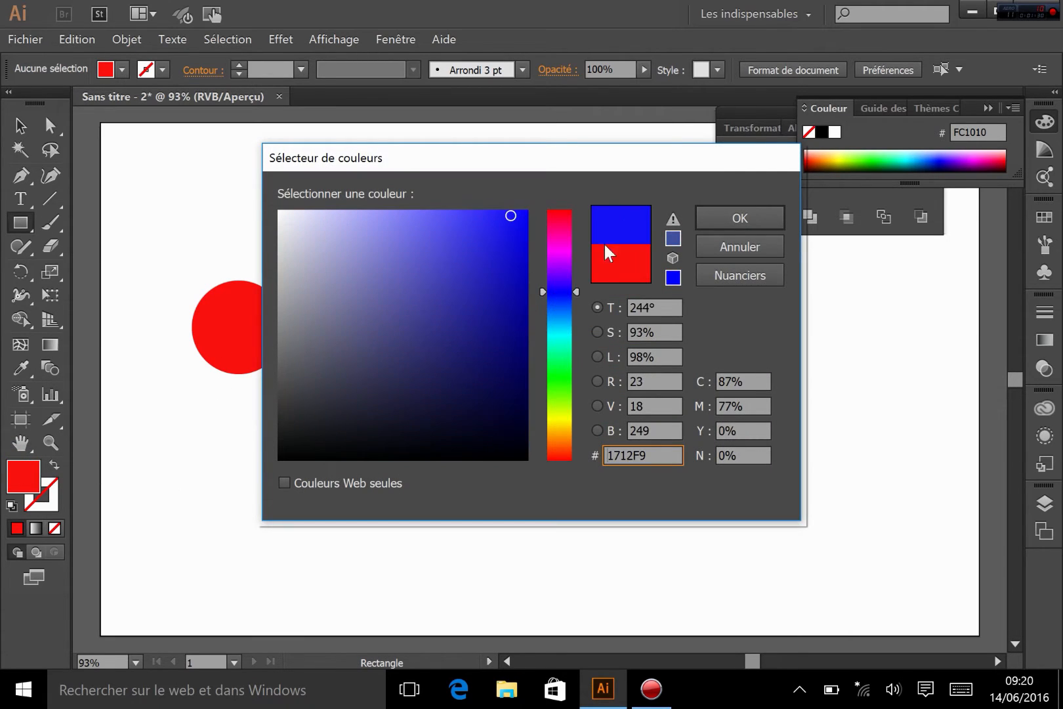
{"action": "left_click", "coordinate": [740, 218]}
{"action": "left_click_drag", "start_coordinate": [412, 280], "coordinate": [506, 358]}
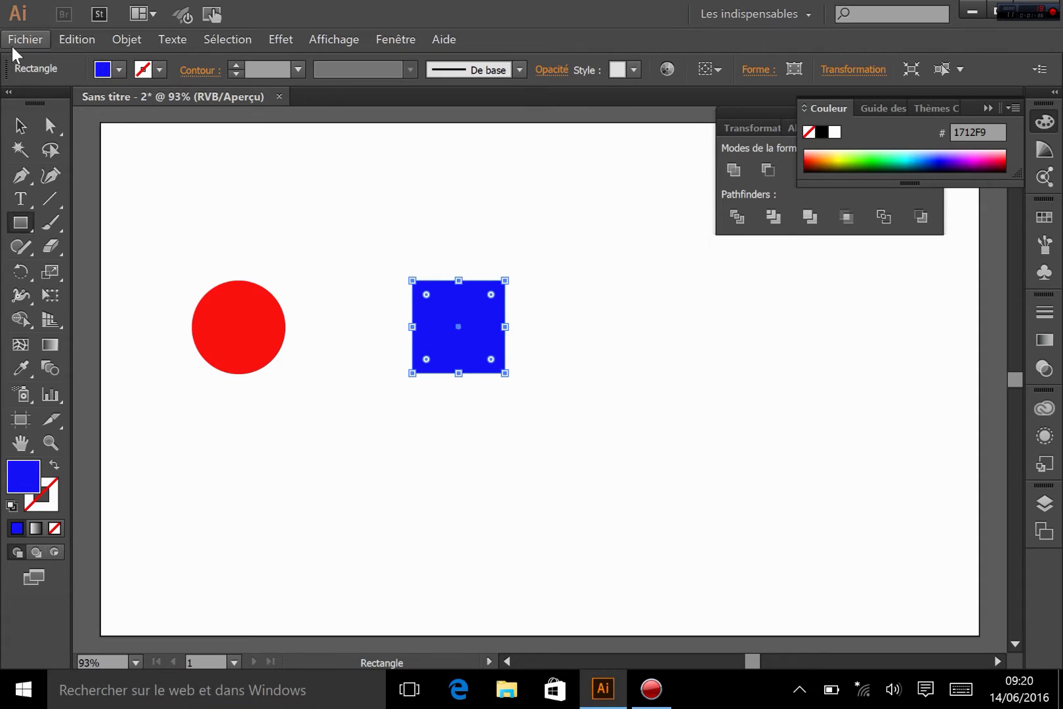
- Rotate the blue square by 45° into a diamond and deselect it
{"action": "left_click", "coordinate": [23, 129]}
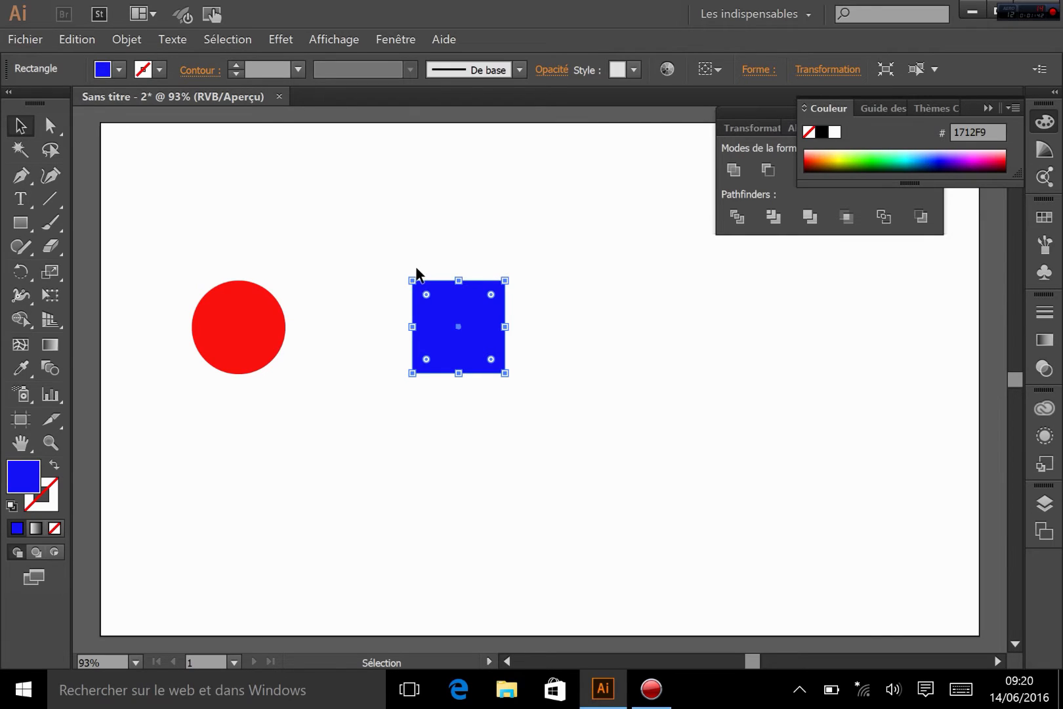
{"action": "left_click_drag", "start_coordinate": [398, 263], "coordinate": [439, 245]}
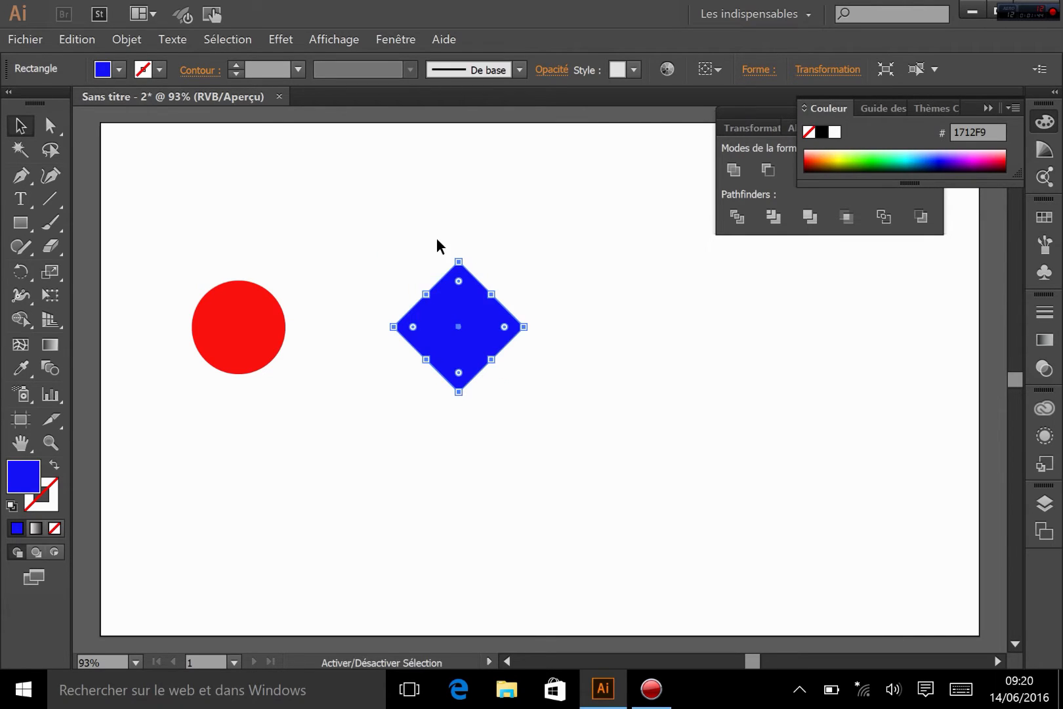
{"action": "left_click", "coordinate": [624, 401]}
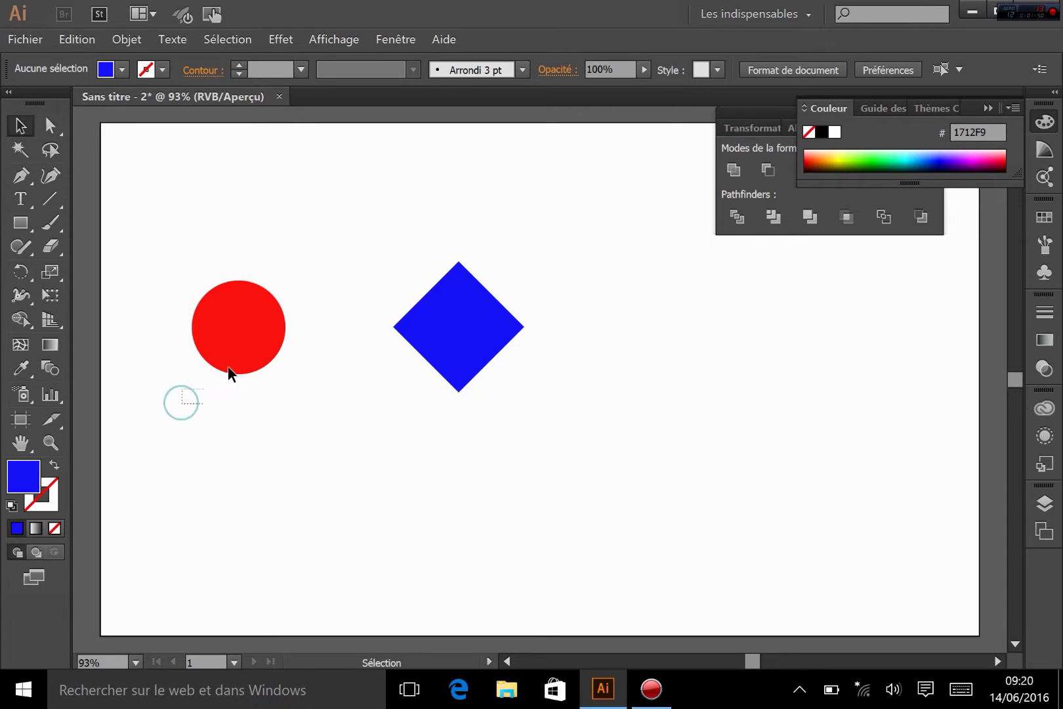
- Select the red circle and the blue diamond together and join them with the Blend tool
{"action": "left_click_drag", "start_coordinate": [228, 366], "coordinate": [583, 234]}
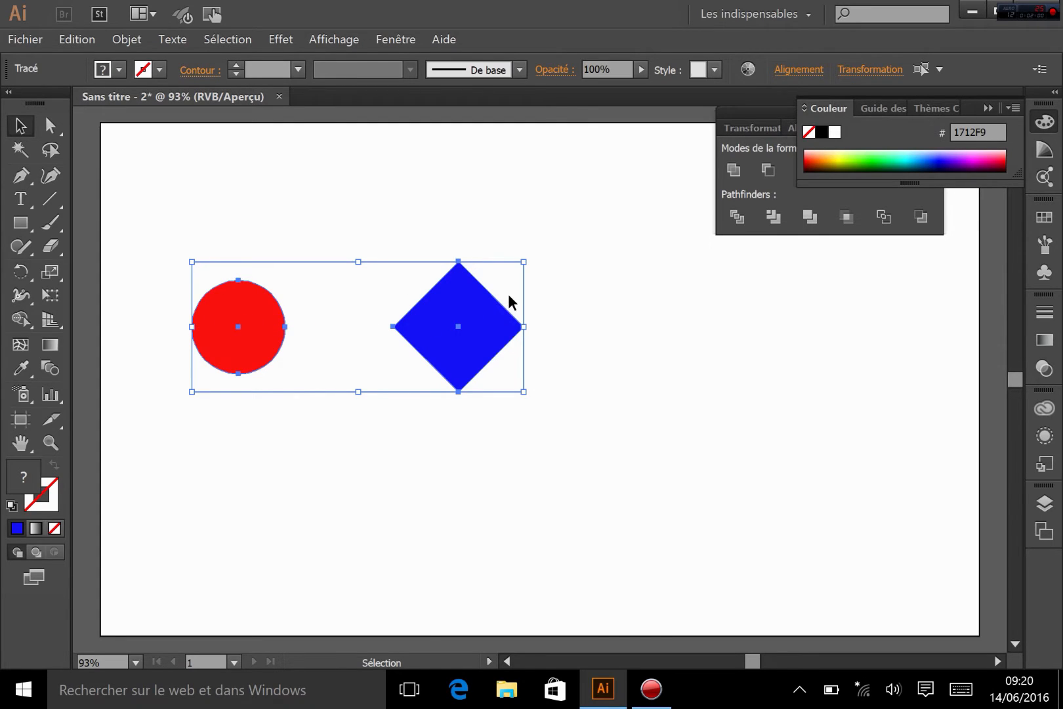
{"action": "left_click", "coordinate": [227, 406]}
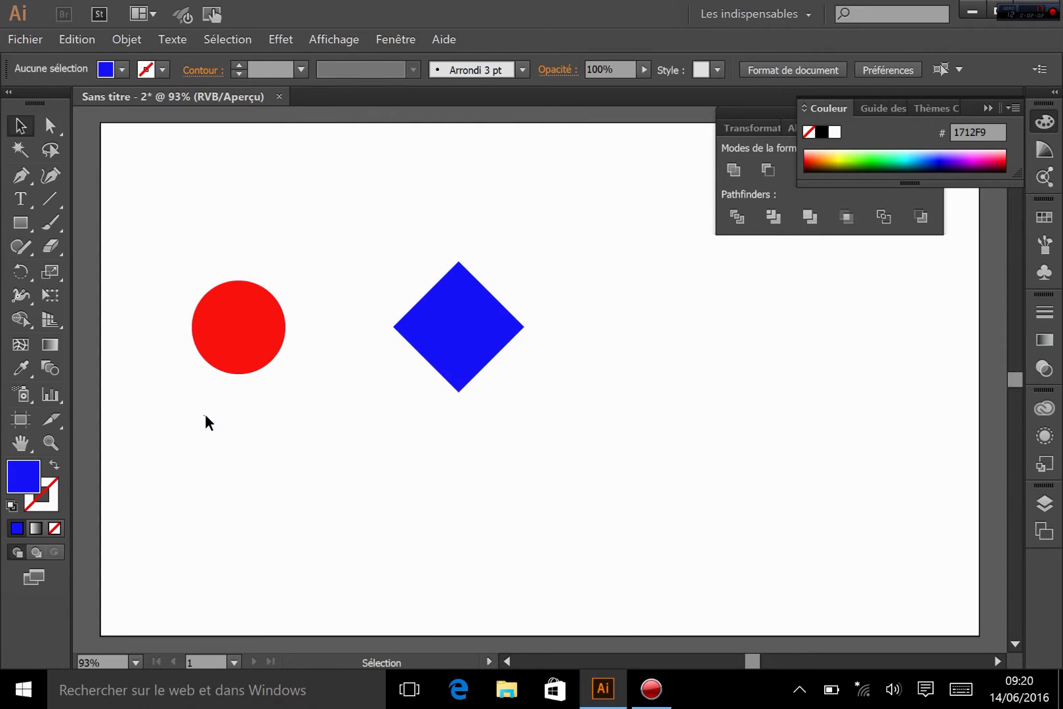
{"action": "left_click_drag", "start_coordinate": [204, 417], "coordinate": [491, 241]}
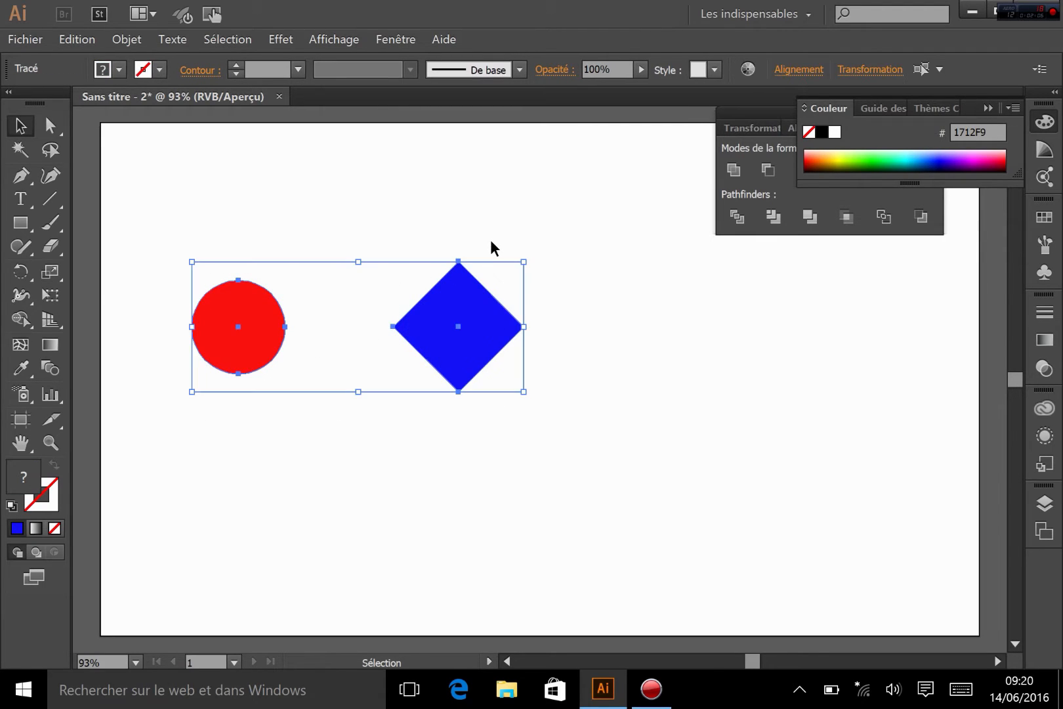
{"action": "left_click", "coordinate": [233, 183]}
{"action": "left_click", "coordinate": [235, 352]}
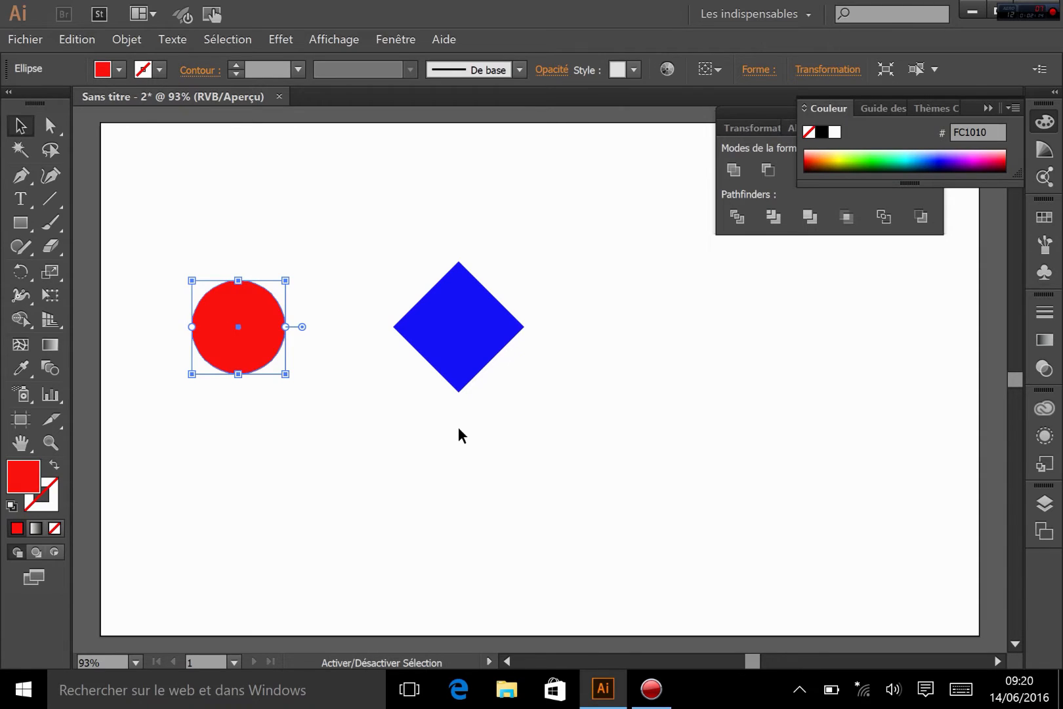
{"action": "left_click", "coordinate": [469, 322], "text": "shift"}
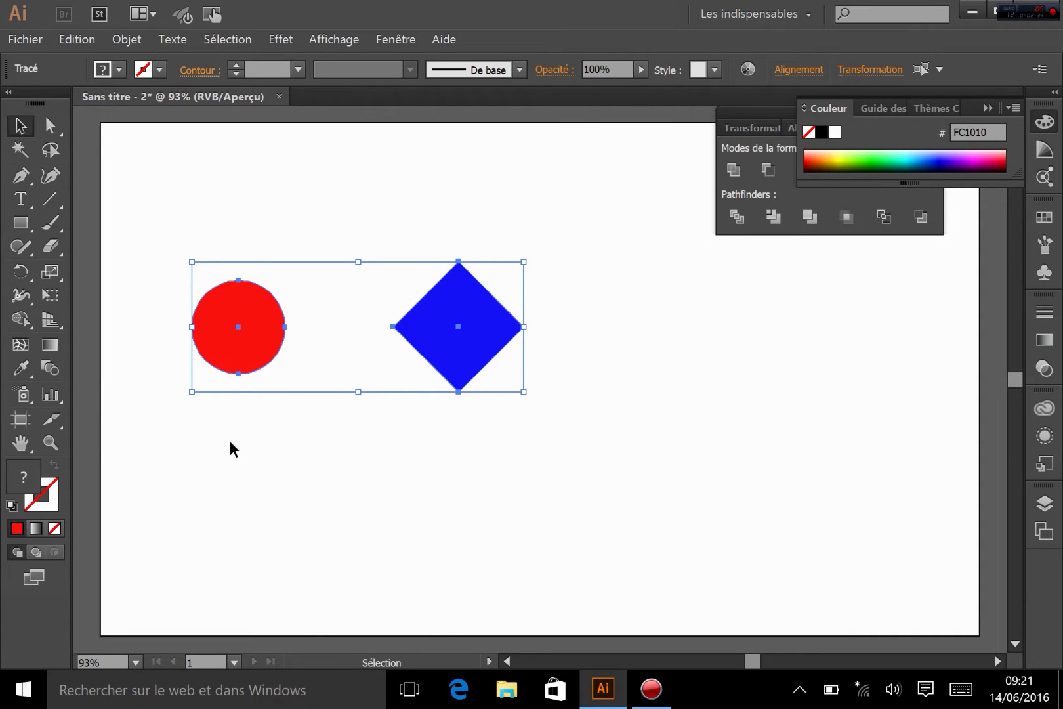
{"action": "key", "text": "w"}
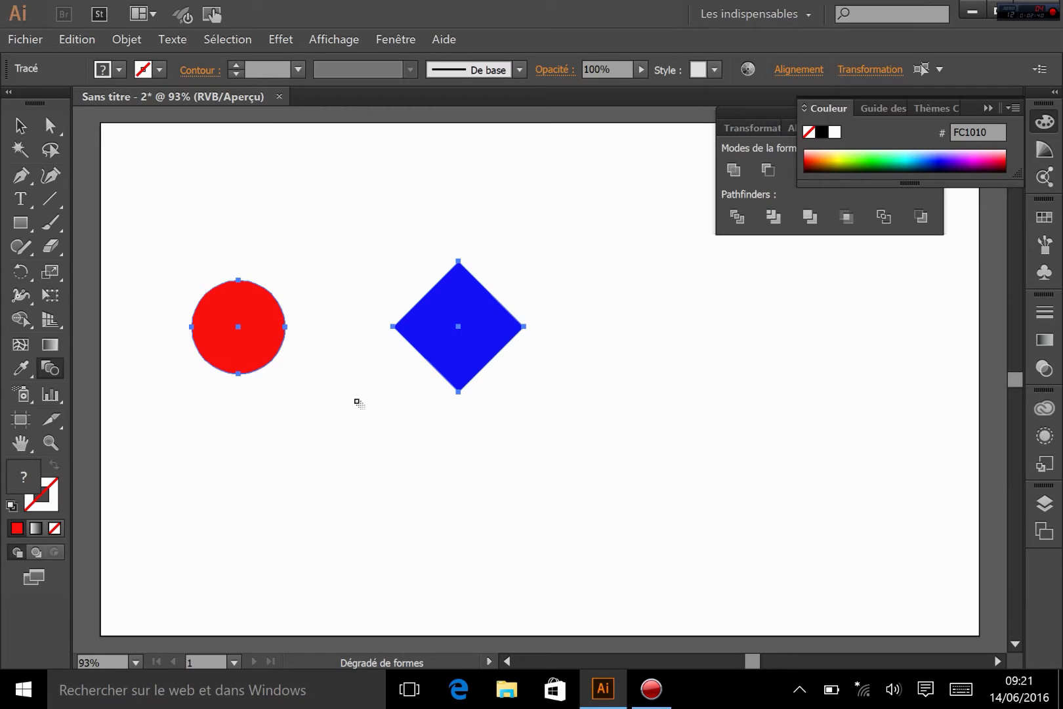
{"action": "left_click", "coordinate": [240, 314]}
{"action": "left_click", "coordinate": [444, 337]}
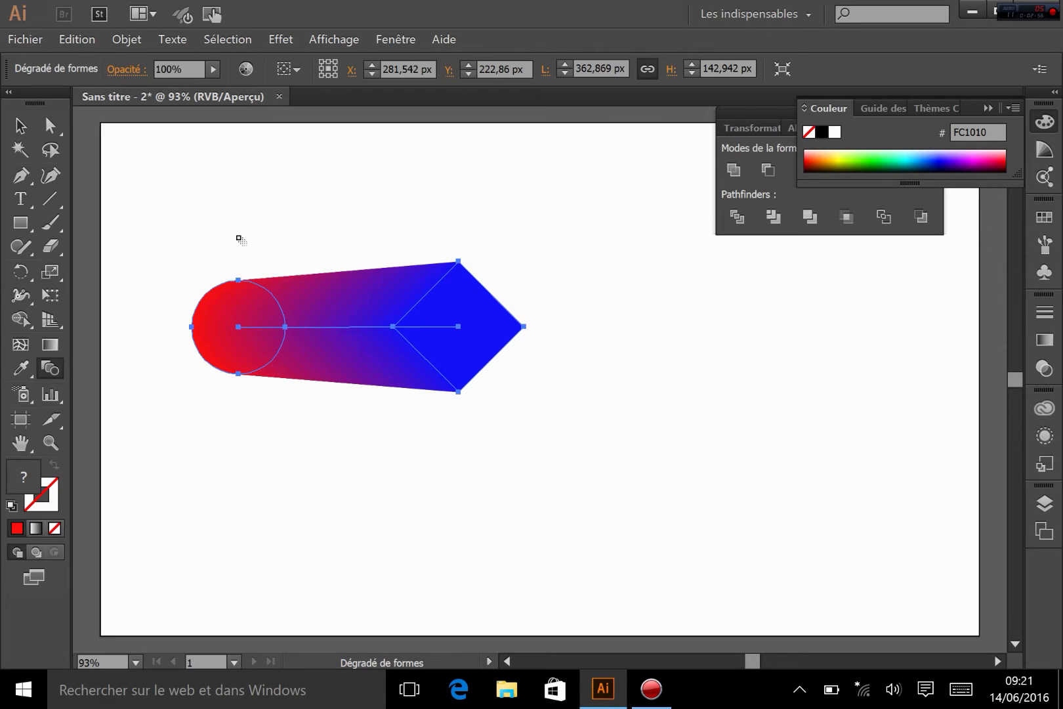
- Reshape the blue end of the blend by moving the diamond's upper and left anchor points with Direct Selection
{"action": "left_click", "coordinate": [54, 125]}
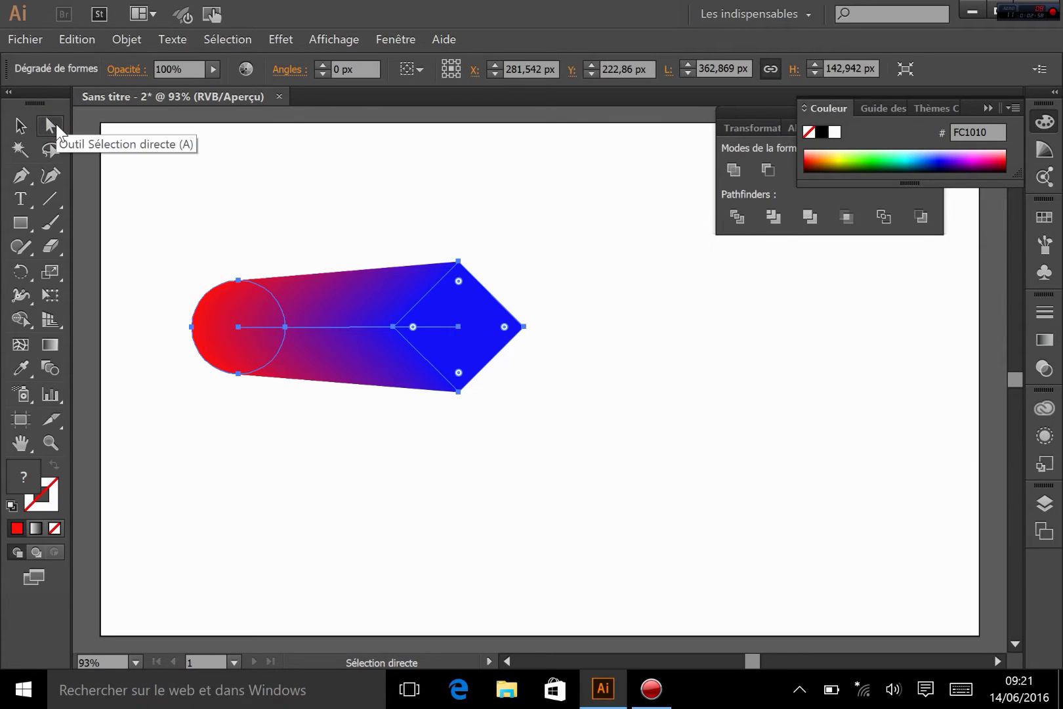
{"action": "left_click", "coordinate": [467, 231]}
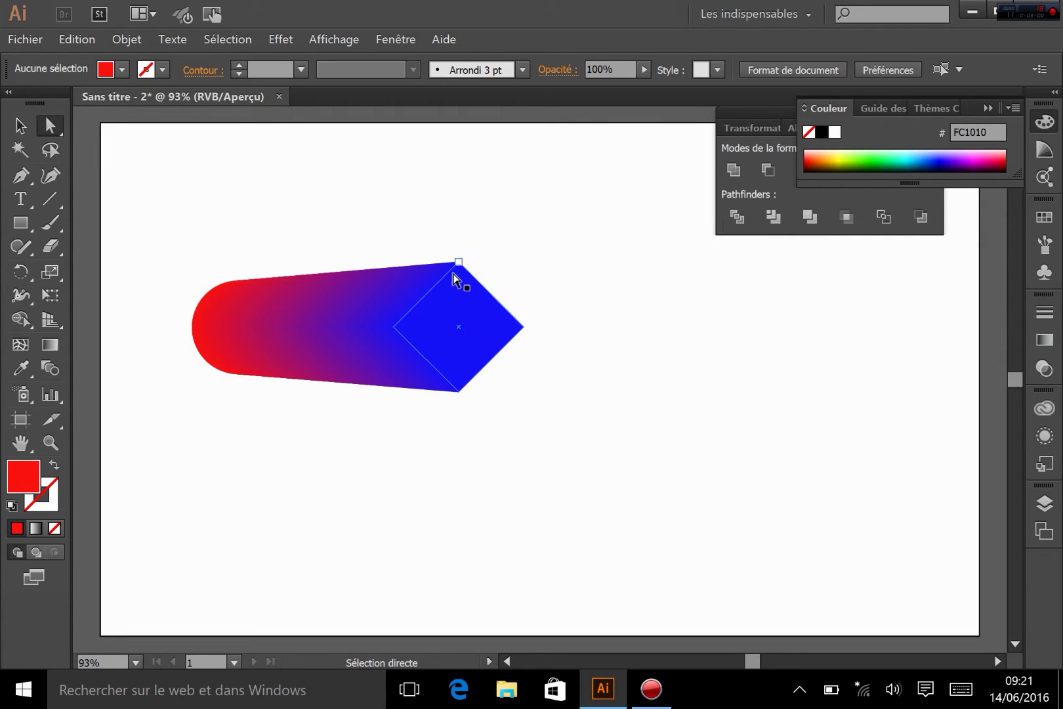
{"action": "left_click", "coordinate": [459, 262]}
{"action": "left_click", "coordinate": [460, 261]}
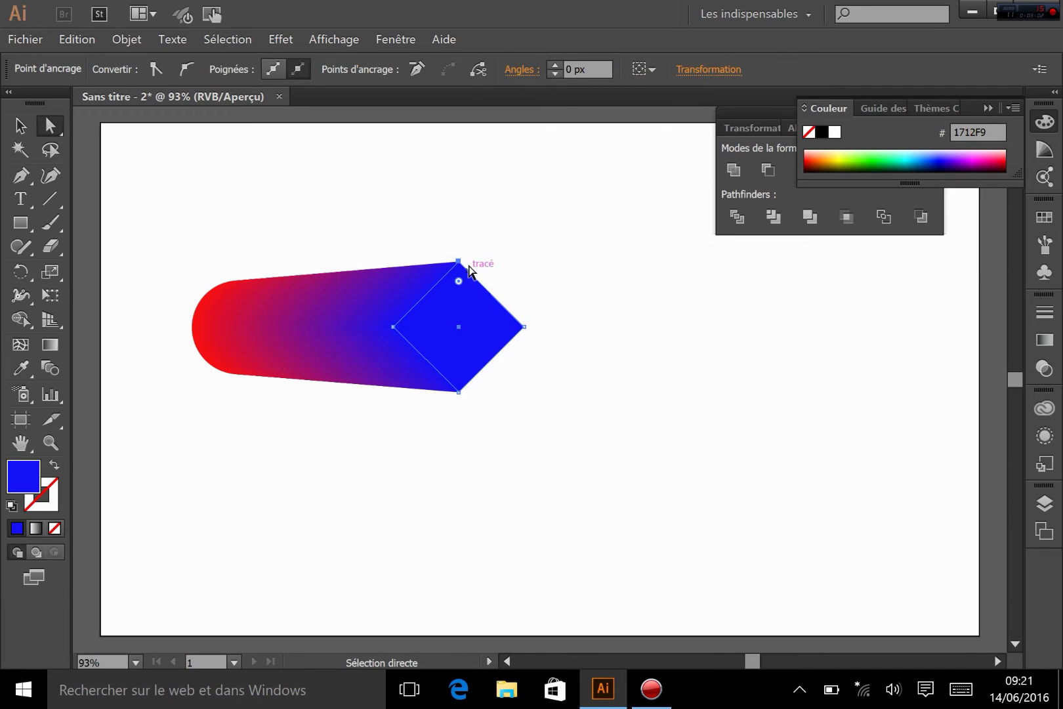
{"action": "left_click_drag", "start_coordinate": [461, 261], "coordinate": [456, 349]}
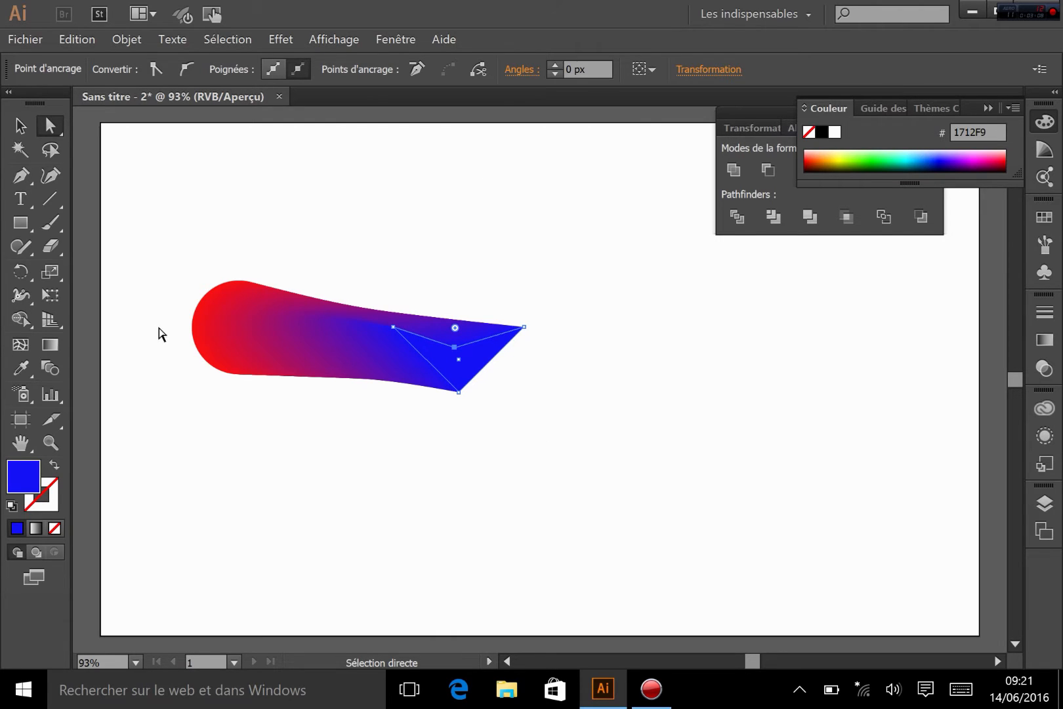
{"action": "left_click_drag", "start_coordinate": [455, 350], "coordinate": [422, 272]}
{"action": "left_click_drag", "start_coordinate": [392, 329], "coordinate": [366, 357]}
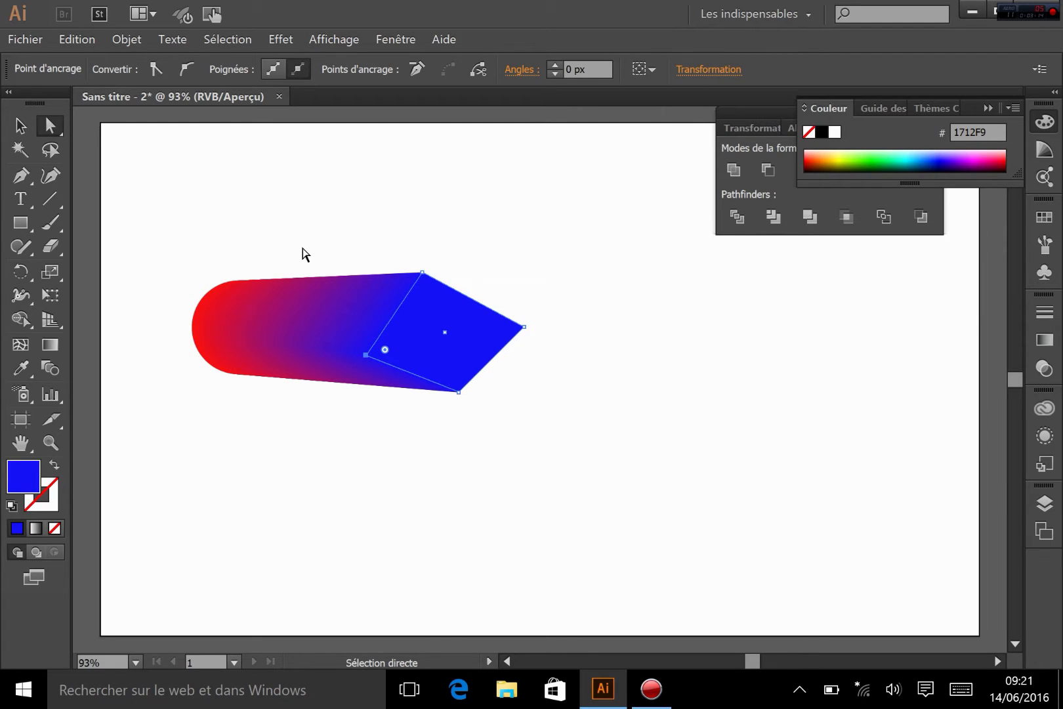
- Select the entire blend object and activate the Direct Selection tool
{"action": "left_click", "coordinate": [25, 122]}
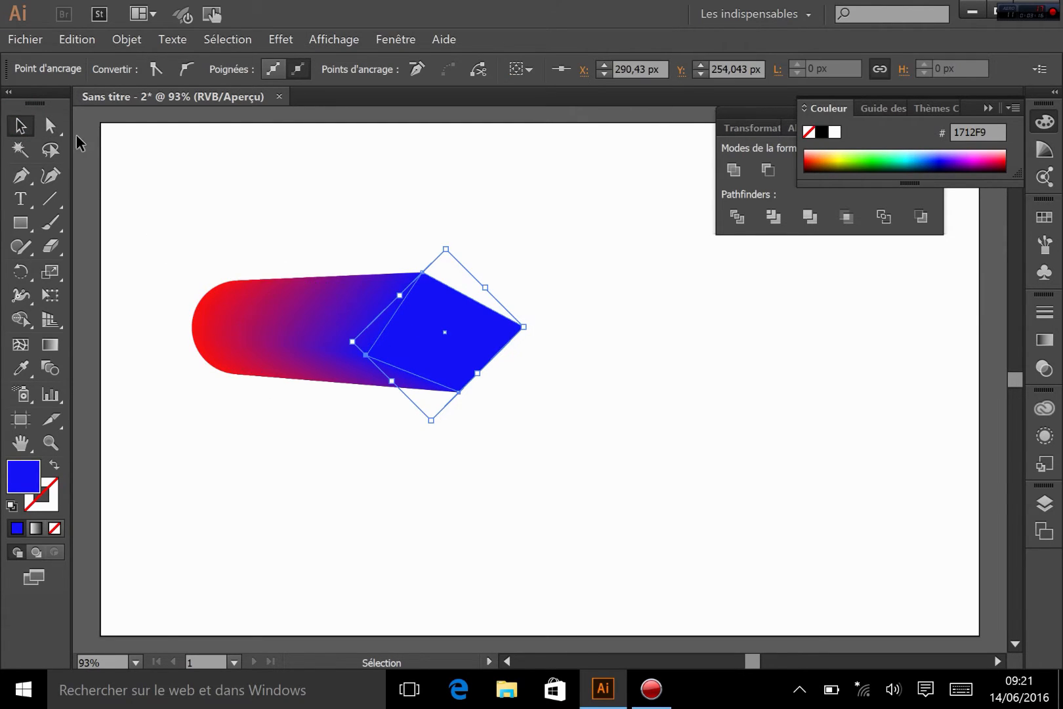
{"action": "left_click", "coordinate": [50, 125]}
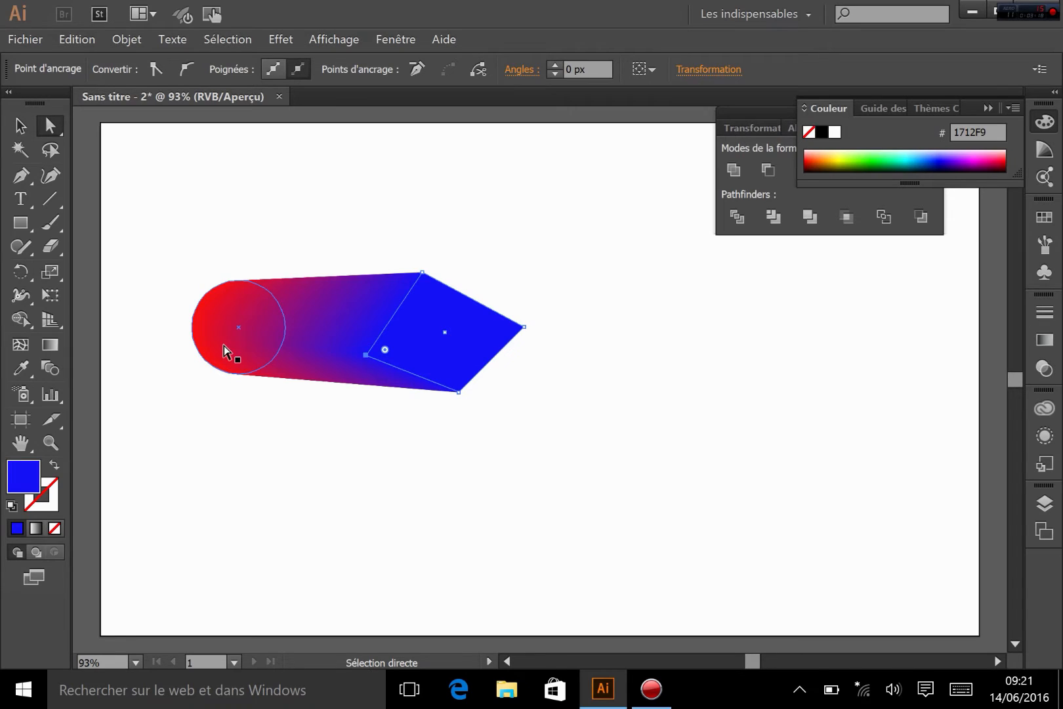
{"action": "left_click", "coordinate": [21, 126]}
{"action": "left_click", "coordinate": [204, 303]}
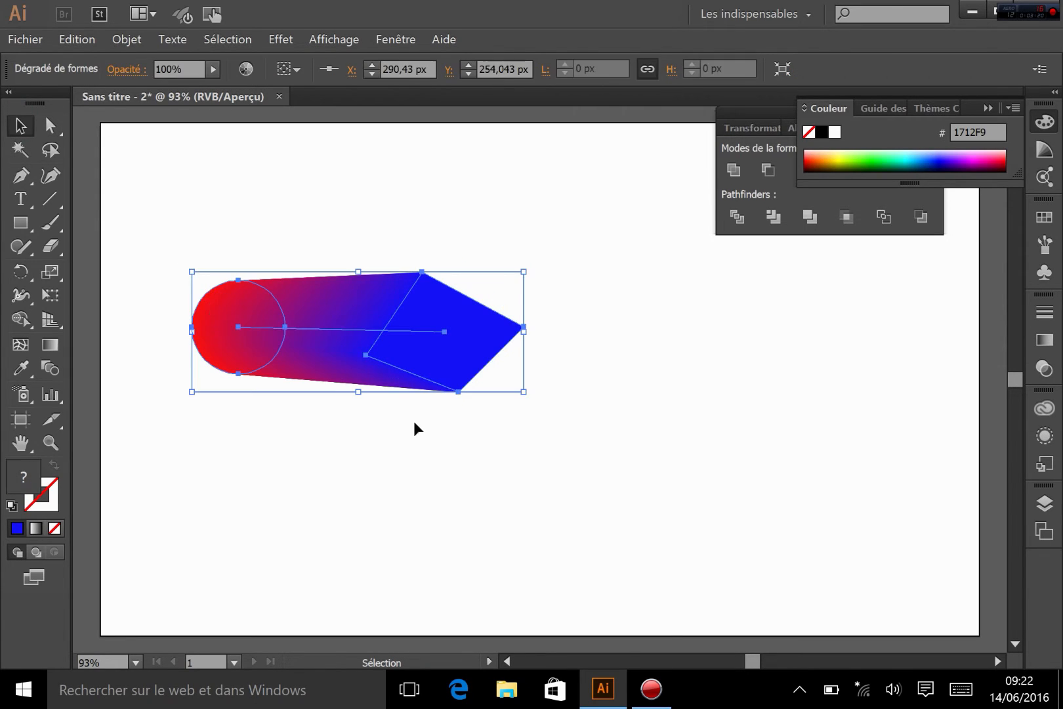
{"action": "left_click", "coordinate": [50, 128]}
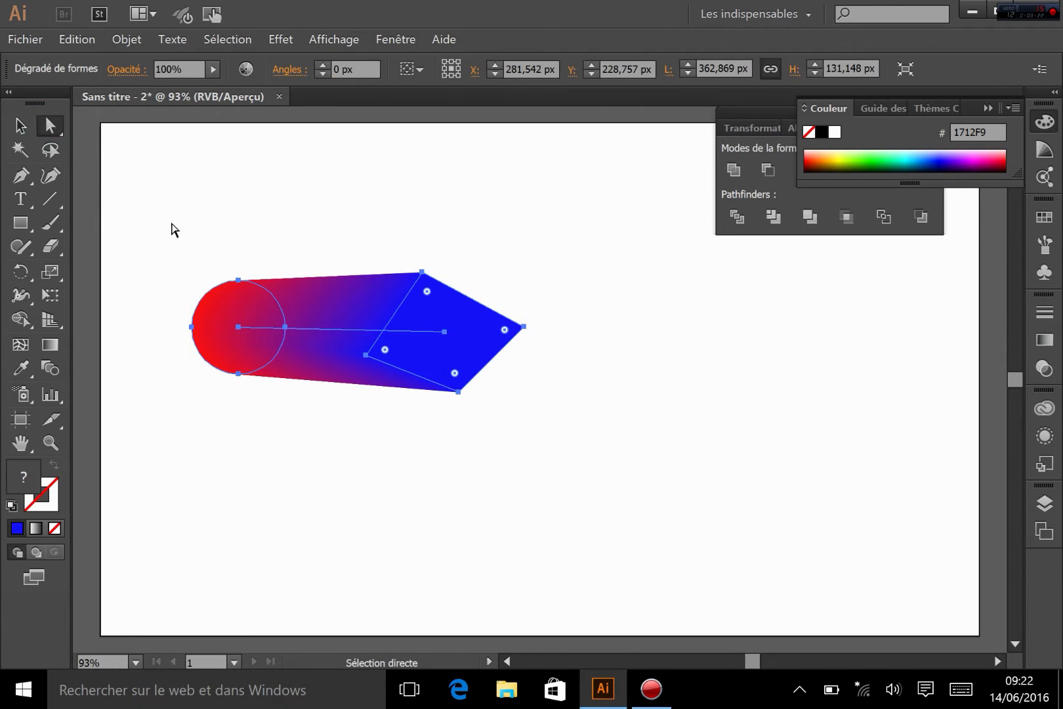
- Move the blend's red circle up and slightly right, and shift the blue shape slightly left with Direct Selection
{"action": "left_click", "coordinate": [231, 357]}
{"action": "left_click", "coordinate": [447, 333]}
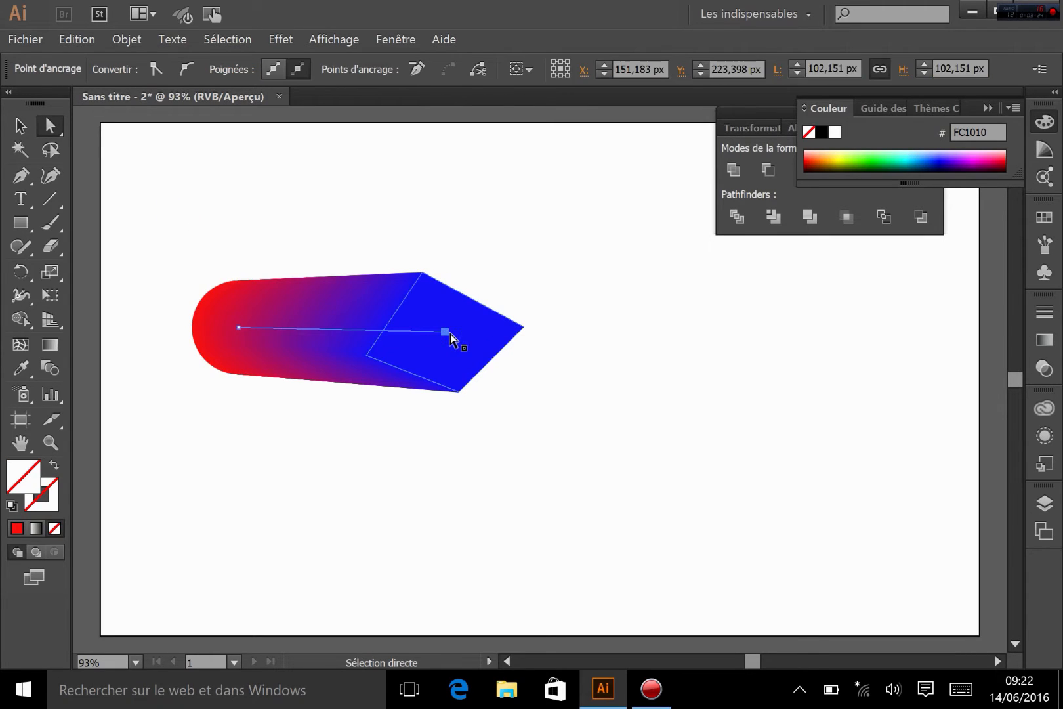
{"action": "left_click", "coordinate": [263, 333]}
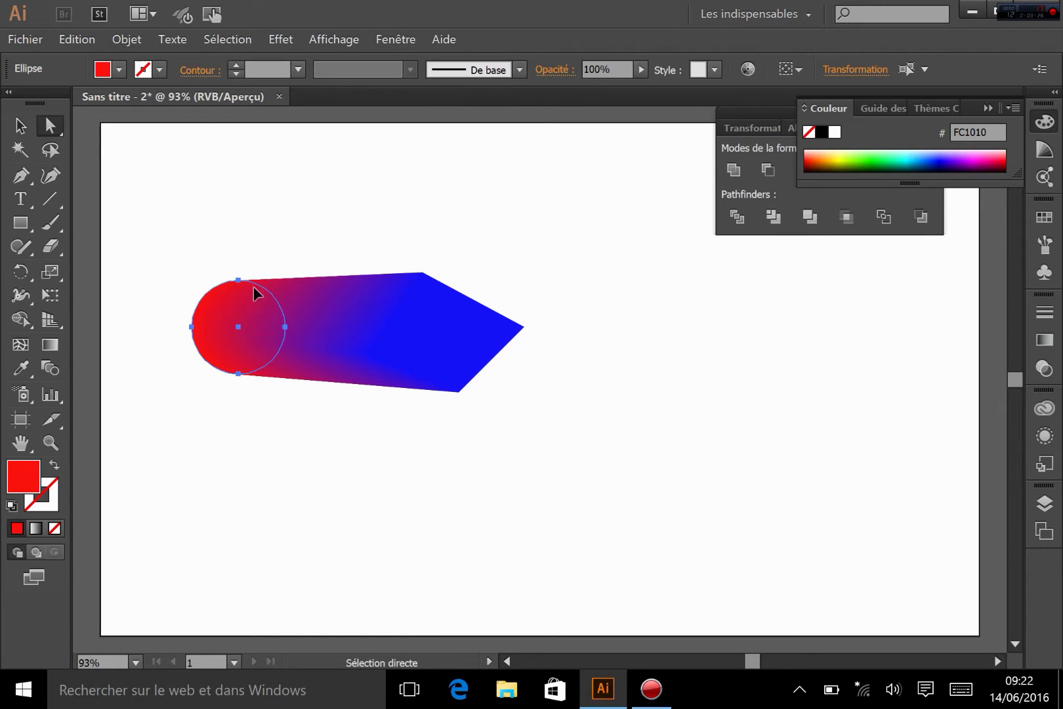
{"action": "left_click_drag", "start_coordinate": [255, 299], "coordinate": [271, 241]}
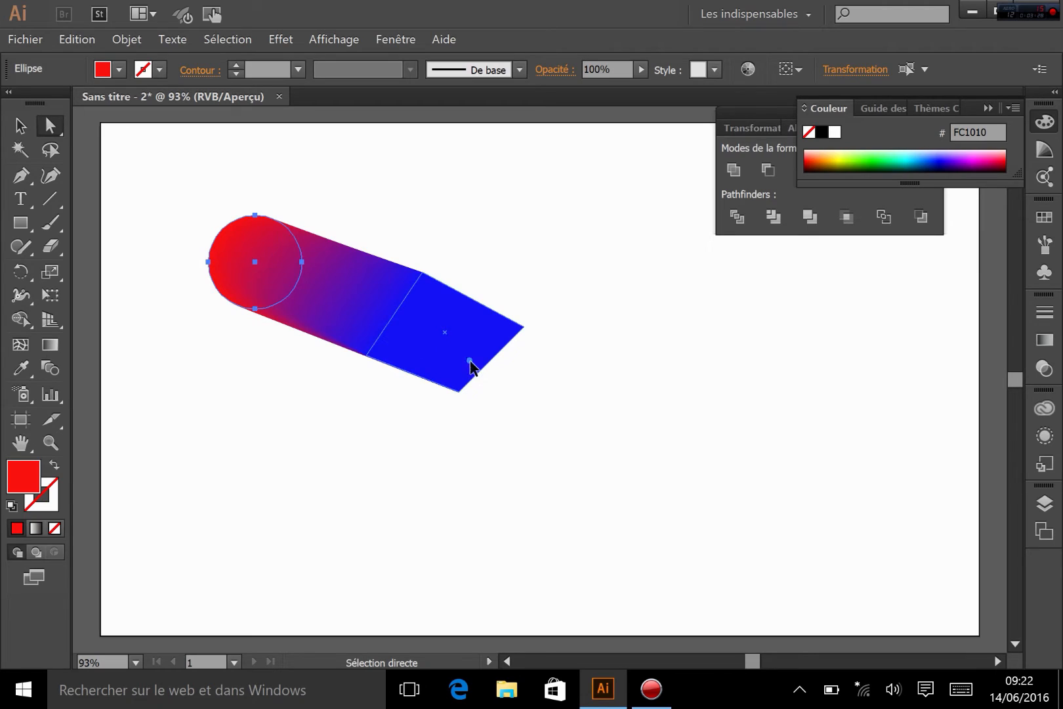
{"action": "mouse_move", "coordinate": [468, 361]}
{"action": "left_mouse_down"}
{"action": "mouse_move", "coordinate": [308, 482]}
{"action": "mouse_move", "coordinate": [399, 390]}
{"action": "mouse_move", "coordinate": [462, 355]}
{"action": "left_mouse_up"}
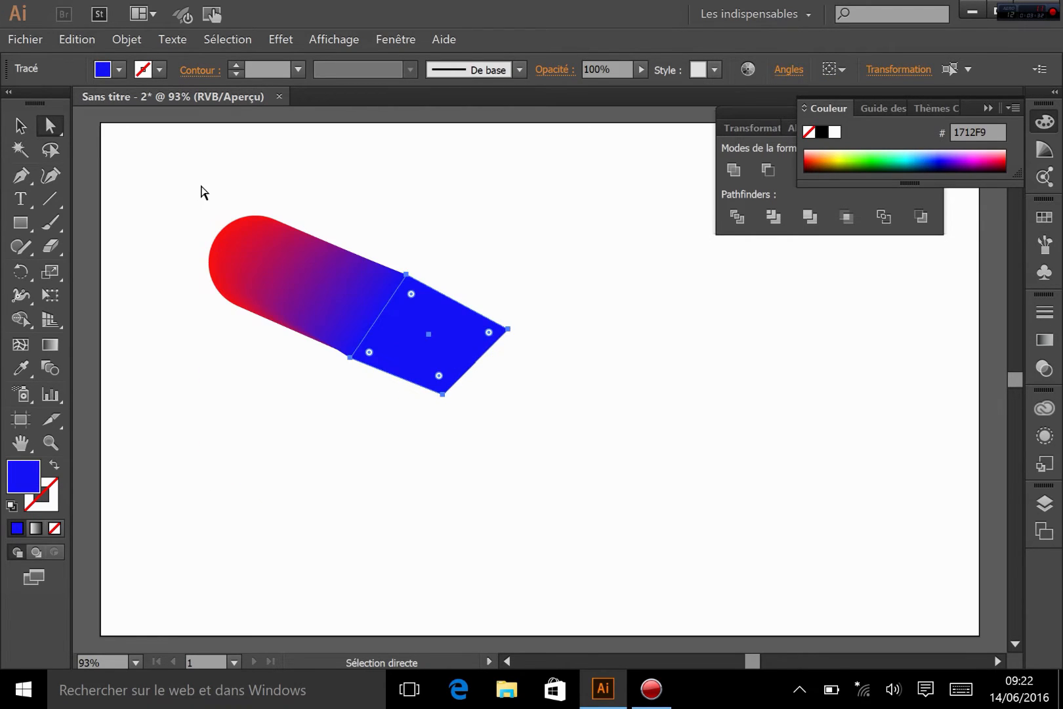
{"action": "left_click", "coordinate": [246, 250]}
- Select the whole blend object and open its blend options, moving the dialog off the artwork
{"action": "left_click", "coordinate": [22, 120]}
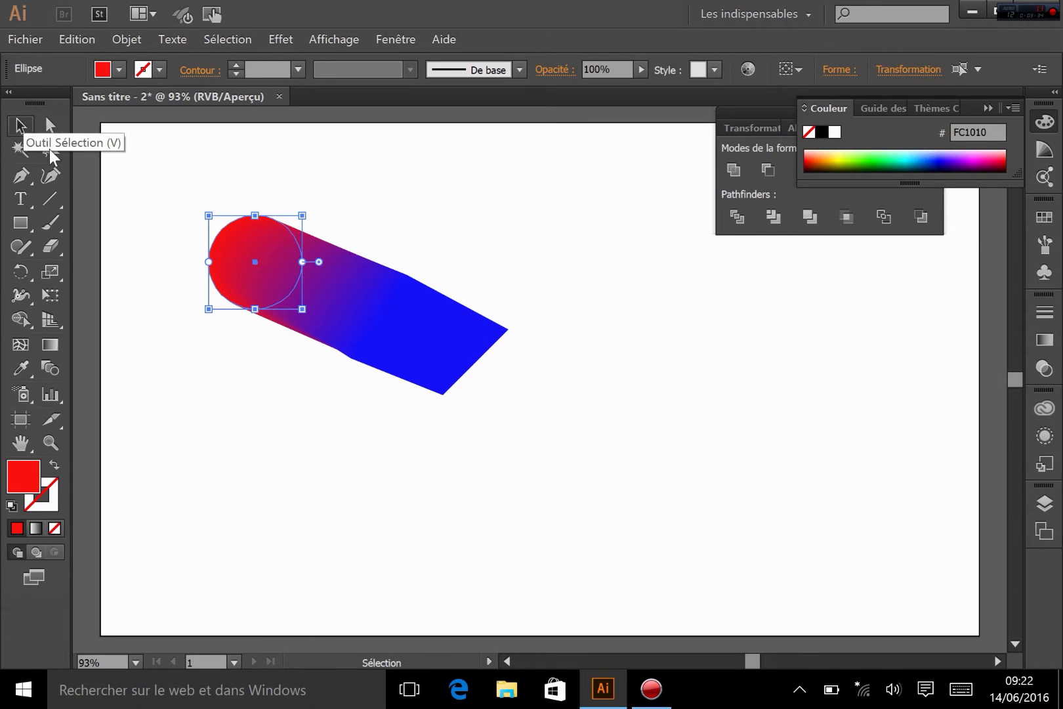
{"action": "left_click", "coordinate": [336, 456]}
{"action": "left_click", "coordinate": [348, 294]}
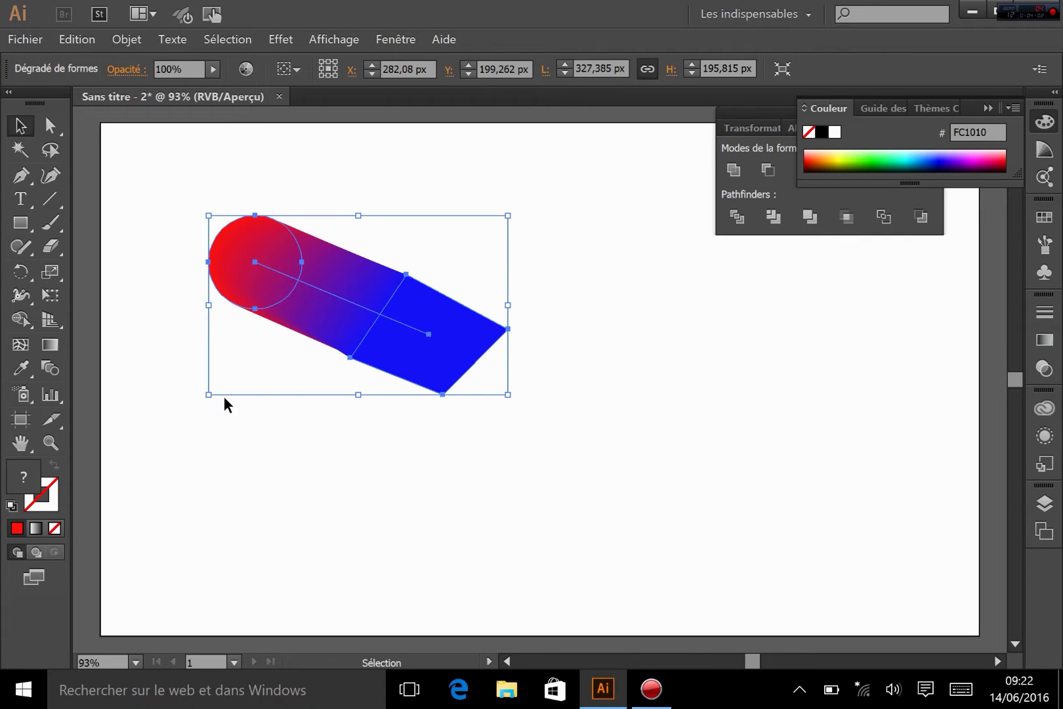
{"action": "double_click", "coordinate": [51, 368]}
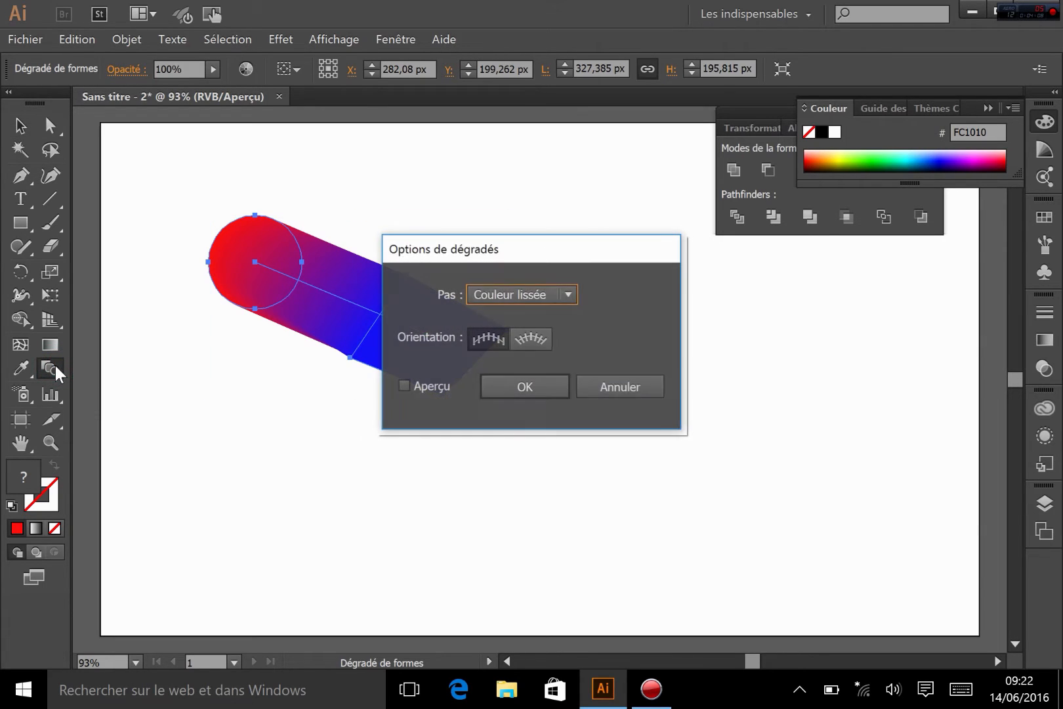
{"action": "left_click_drag", "start_coordinate": [585, 247], "coordinate": [688, 310]}
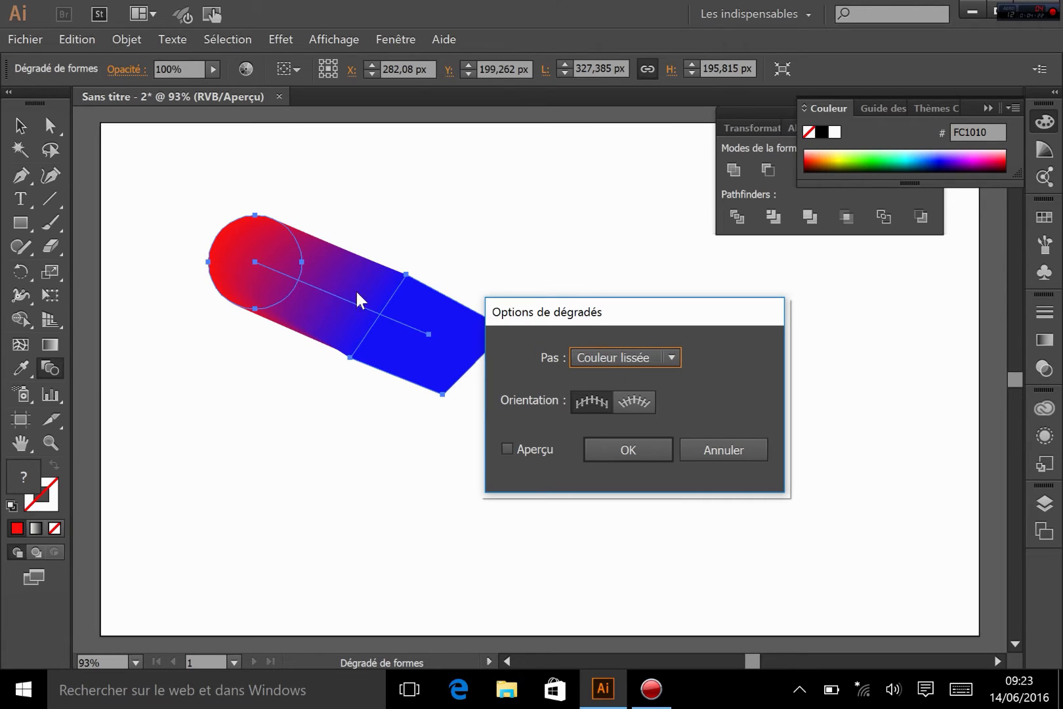
- Set the blend spacing to Etapes with 2 steps and turn on the preview
{"action": "left_click", "coordinate": [620, 355]}
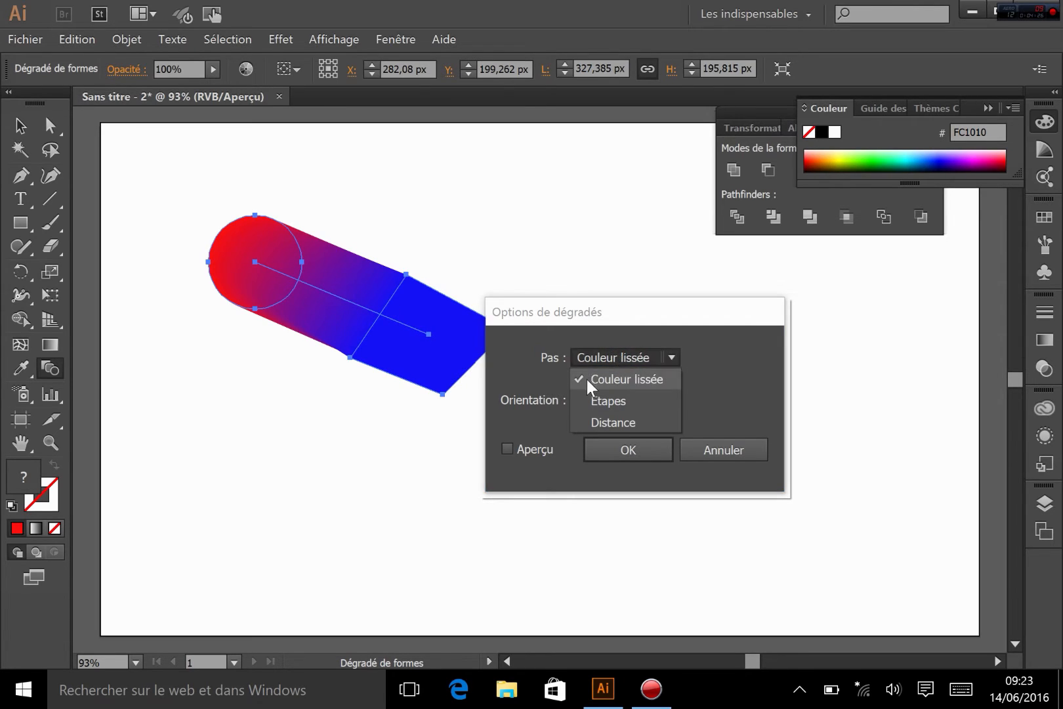
{"action": "left_click", "coordinate": [594, 397]}
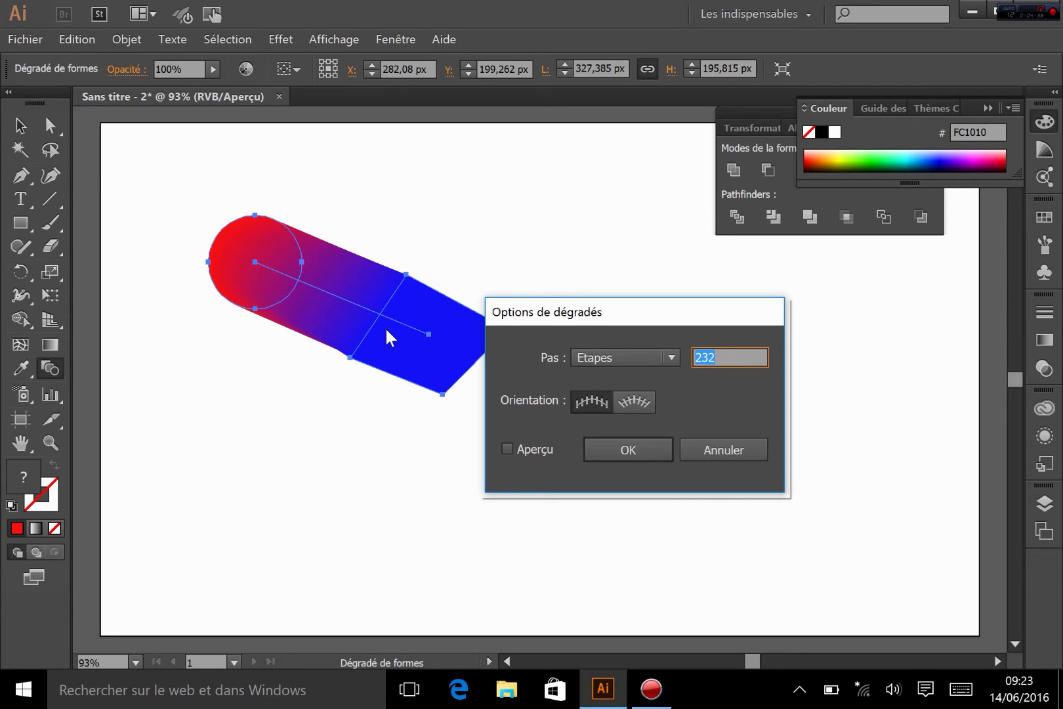
{"action": "type", "text": "2"}
{"action": "left_click", "coordinate": [506, 446]}
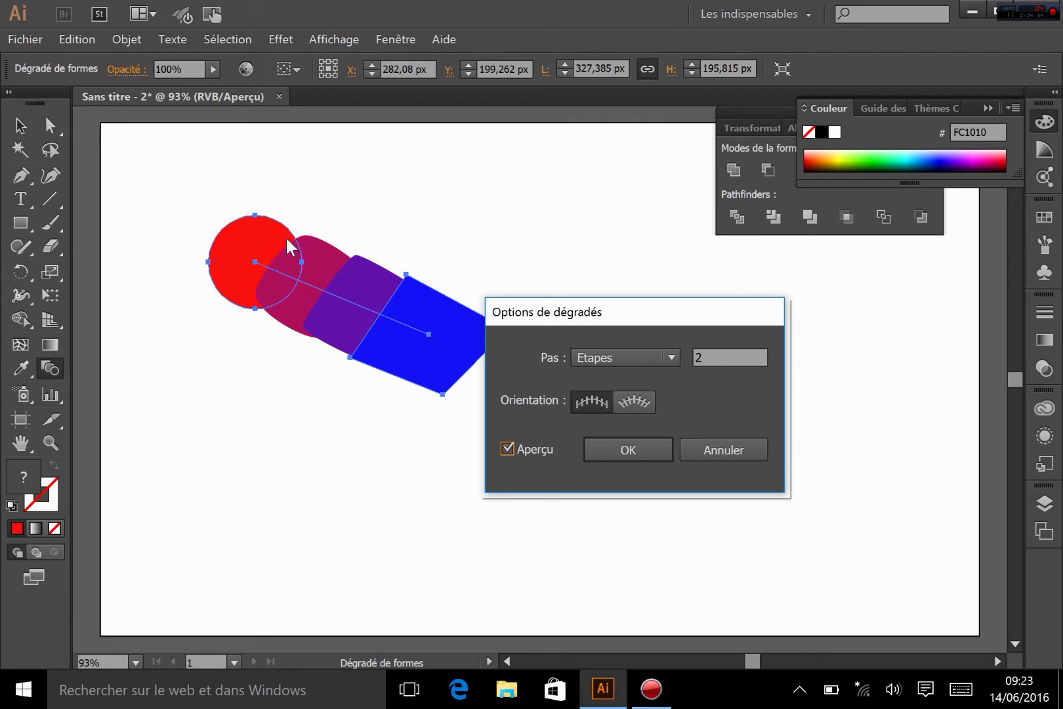
- Set the number of blend steps to 4 and refresh the preview
{"action": "left_click", "coordinate": [441, 332]}
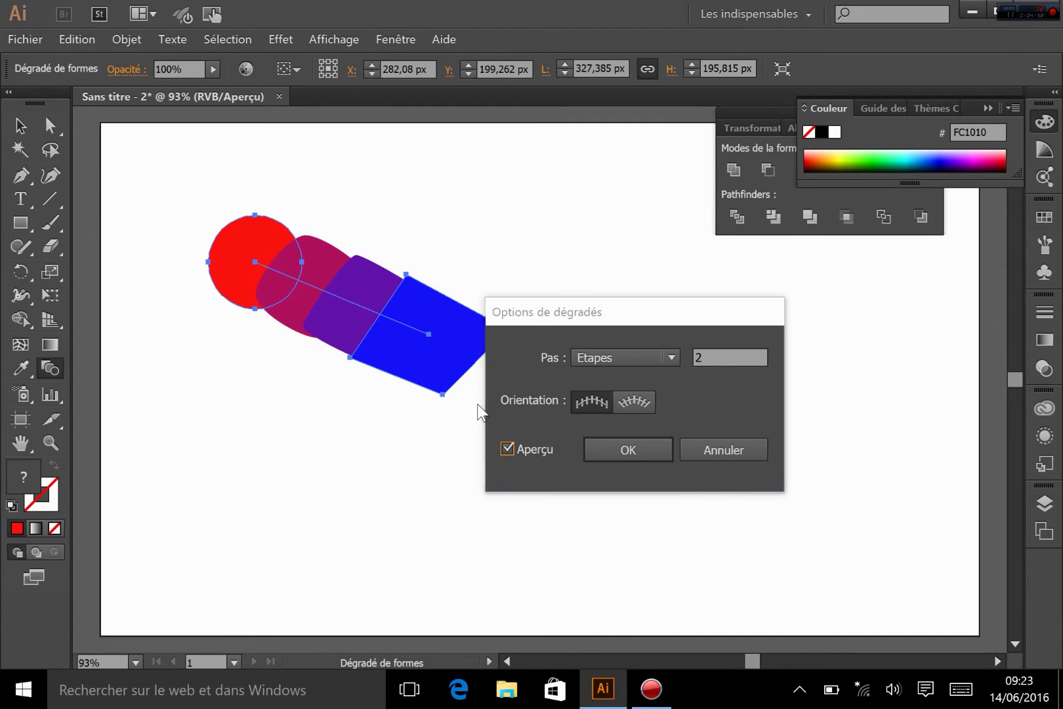
{"action": "double_click", "coordinate": [712, 354]}
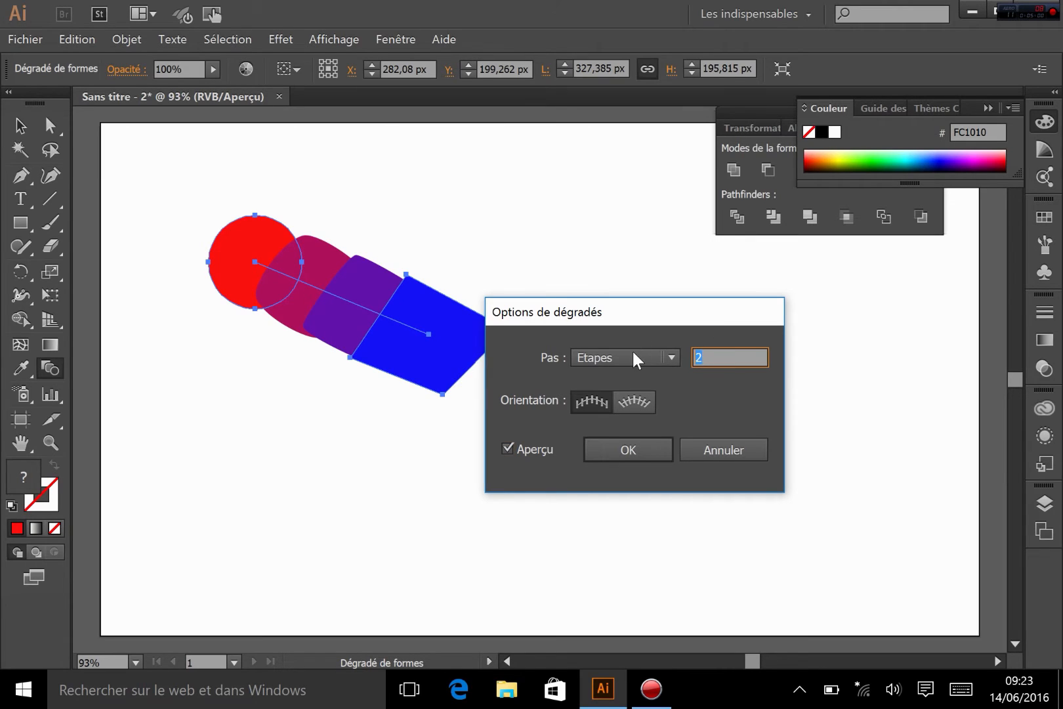
{"action": "type", "text": "4"}
{"action": "left_click", "coordinate": [547, 446]}
{"action": "left_click", "coordinate": [548, 446]}
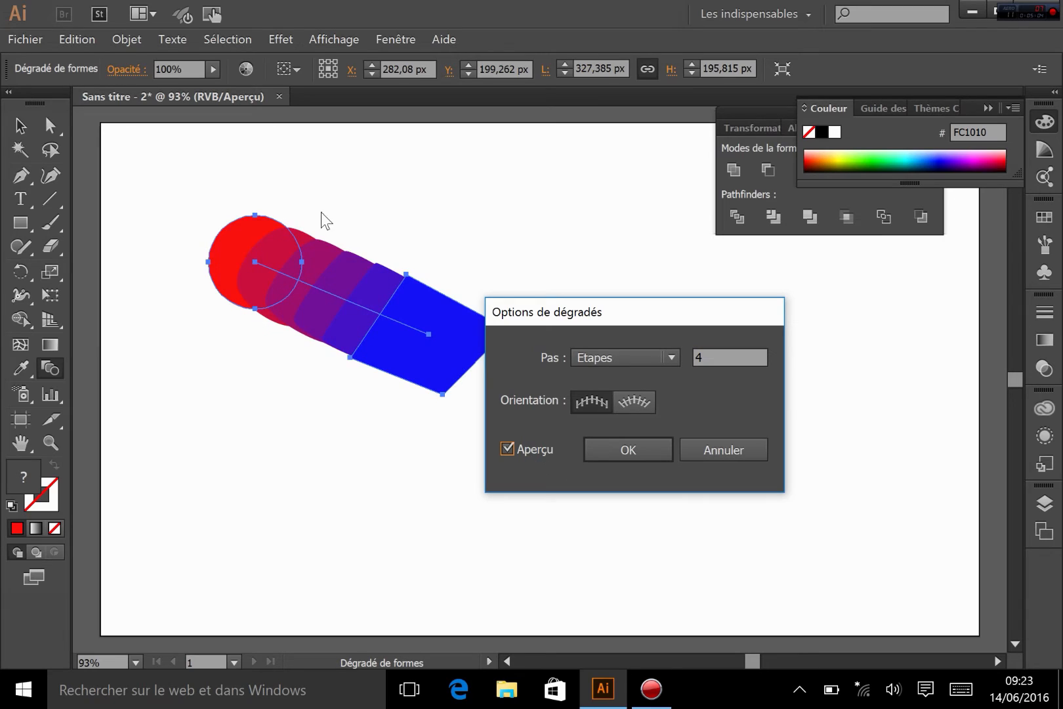
- Set the blend spacing to Distance with a value of 50 px and refresh the preview
{"action": "left_click", "coordinate": [606, 357]}
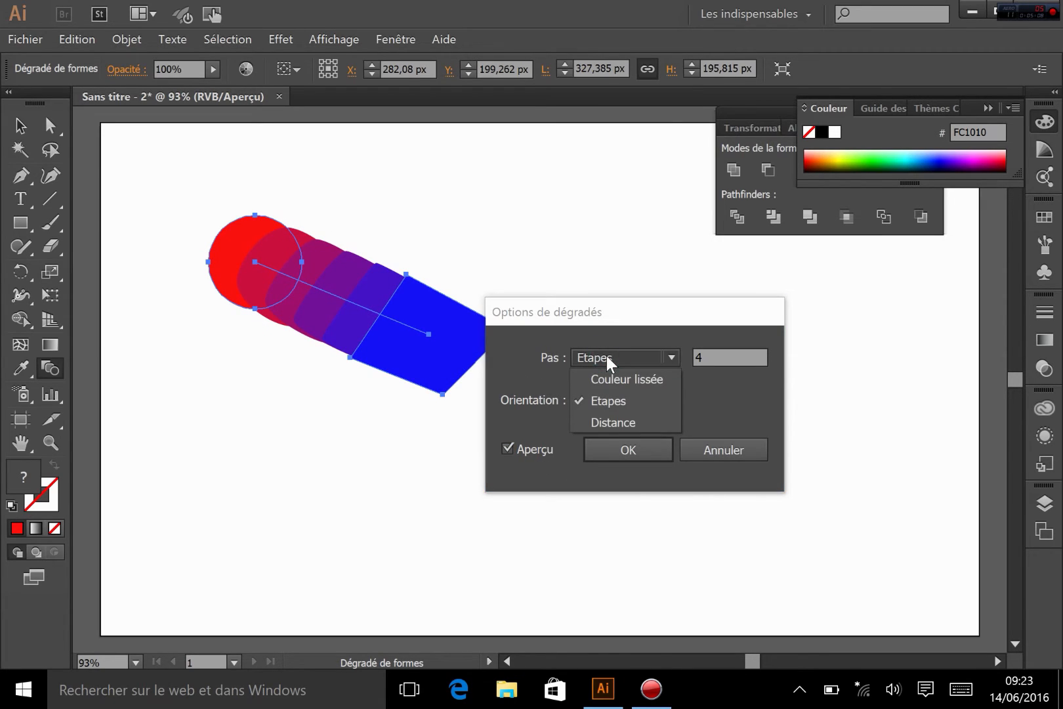
{"action": "left_click", "coordinate": [619, 422]}
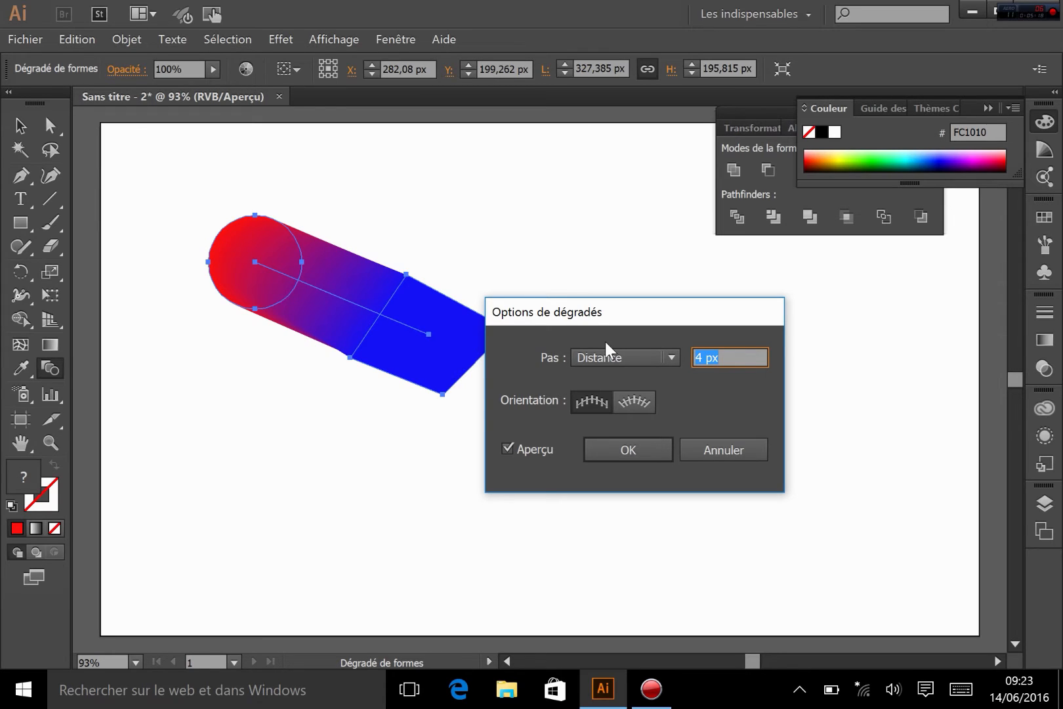
{"action": "type", "text": "50"}
{"action": "double_click", "coordinate": [522, 447]}
{"action": "left_click", "coordinate": [522, 446]}
{"action": "left_click", "coordinate": [522, 446]}
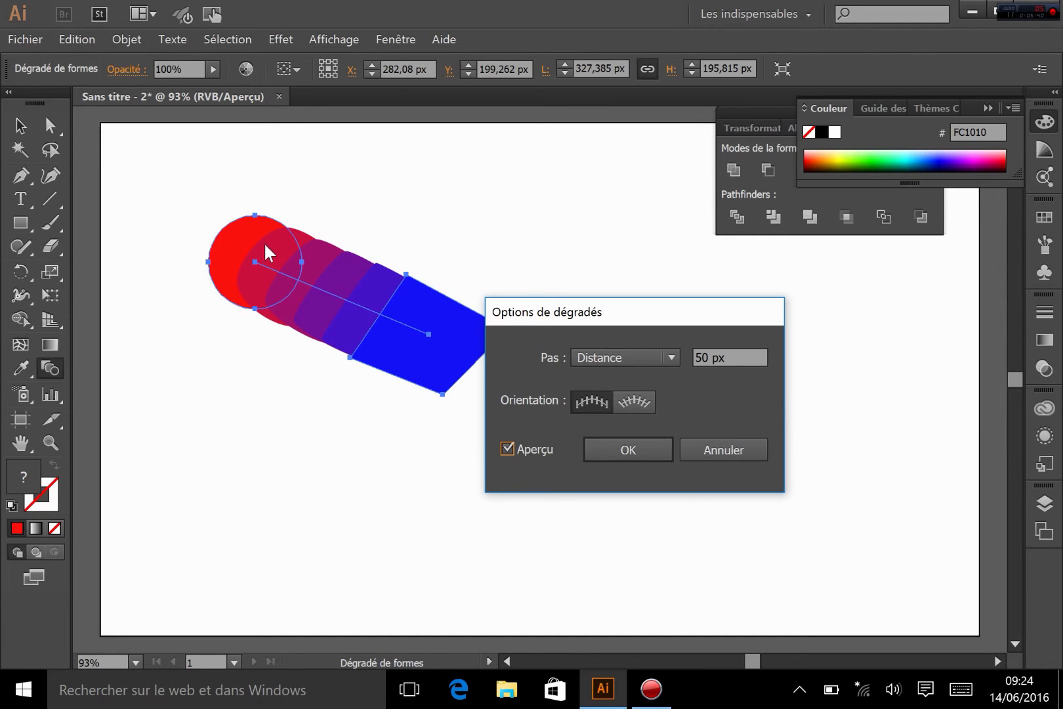
- Try the align-to-path orientation with the preview, restore the align-to-page orientation, and apply the blend options
{"action": "left_click", "coordinate": [634, 402]}
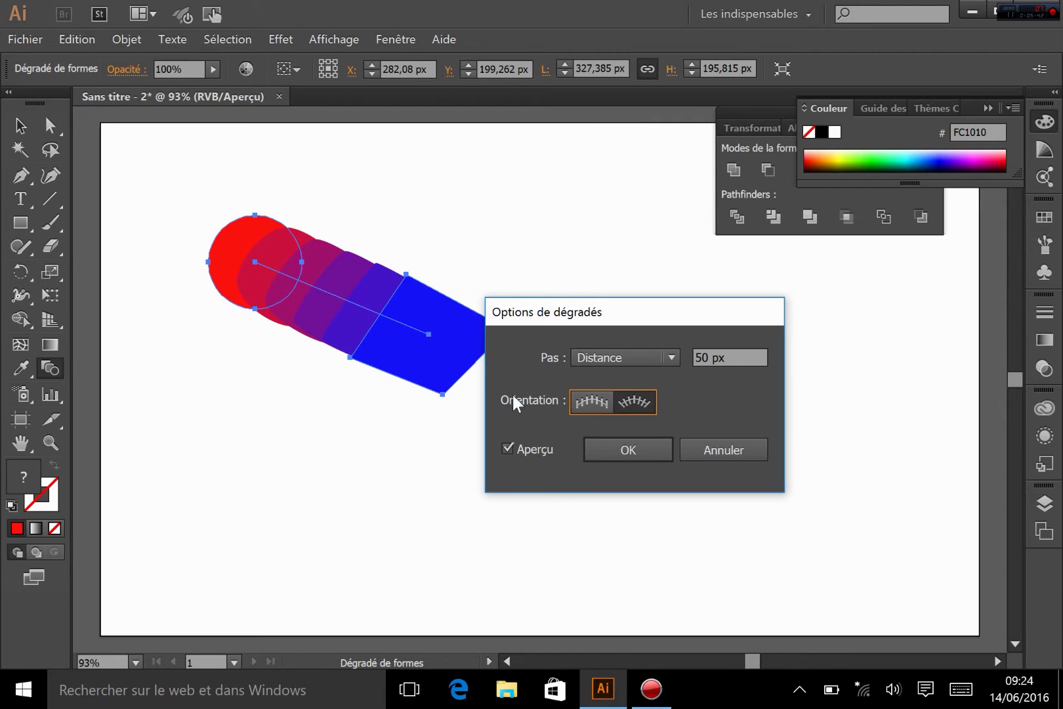
{"action": "left_click", "coordinate": [529, 452]}
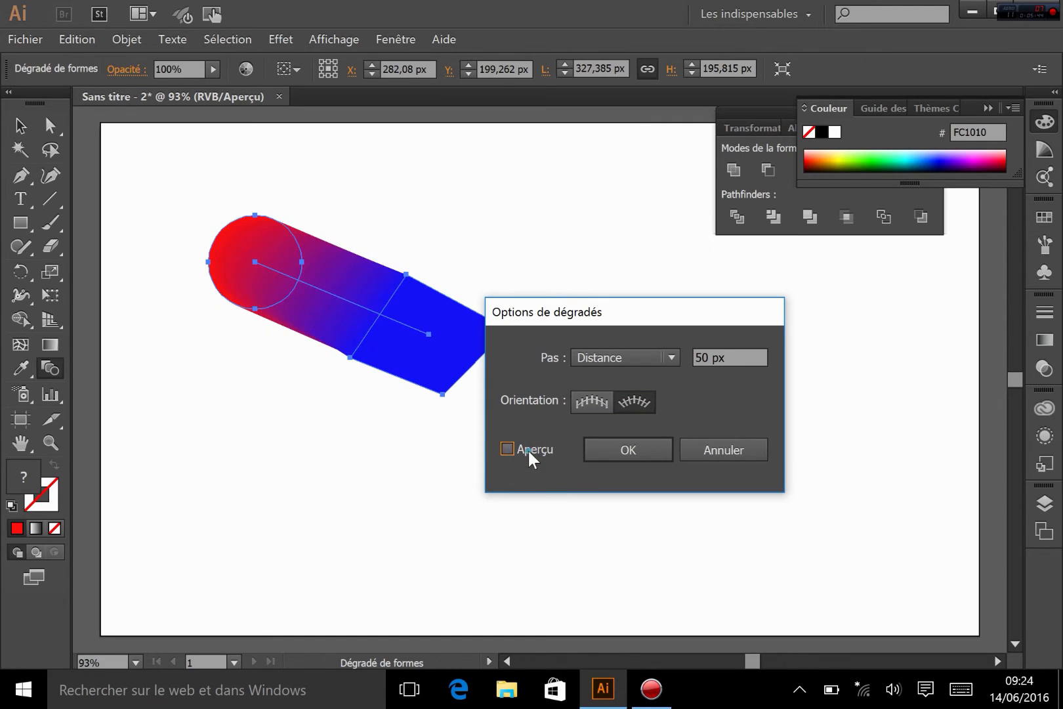
{"action": "left_click", "coordinate": [529, 452]}
{"action": "left_click", "coordinate": [583, 400]}
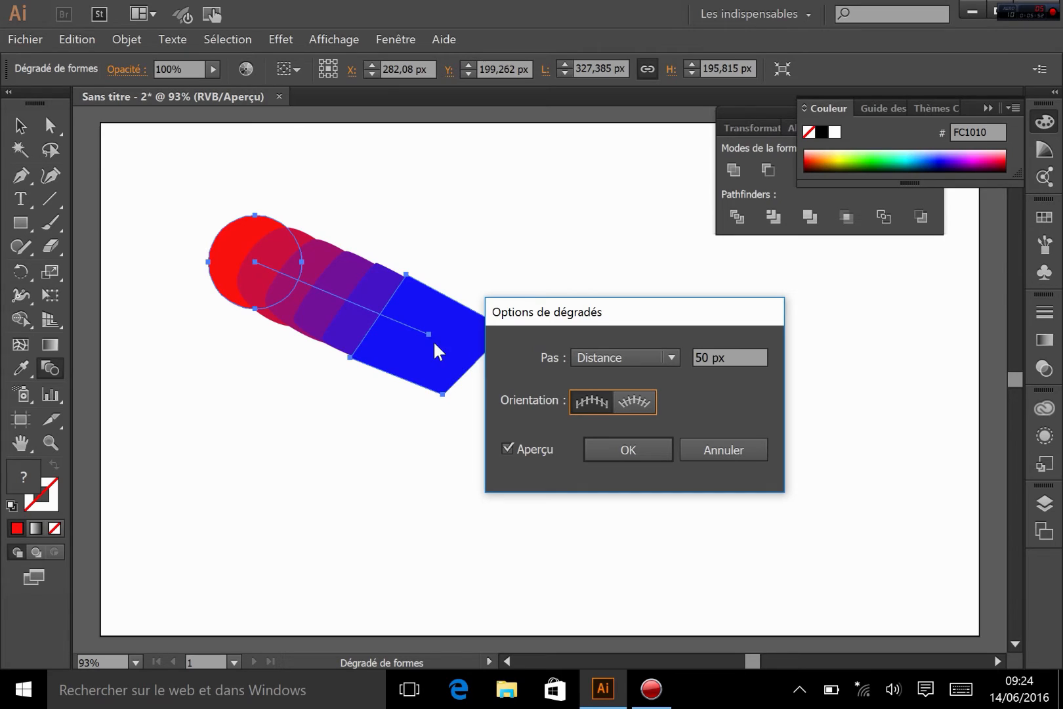
{"action": "left_click", "coordinate": [640, 450]}
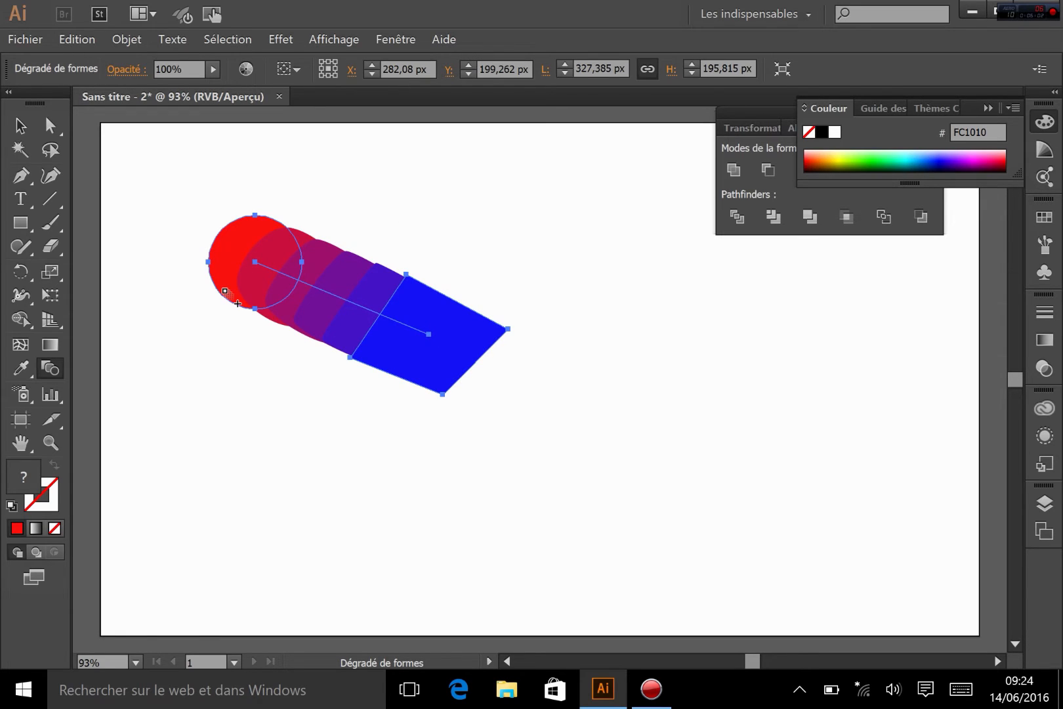
- Add an anchor point near the middle of the blend's spine with the Add Anchor Point tool
{"action": "left_click", "coordinate": [27, 172]}
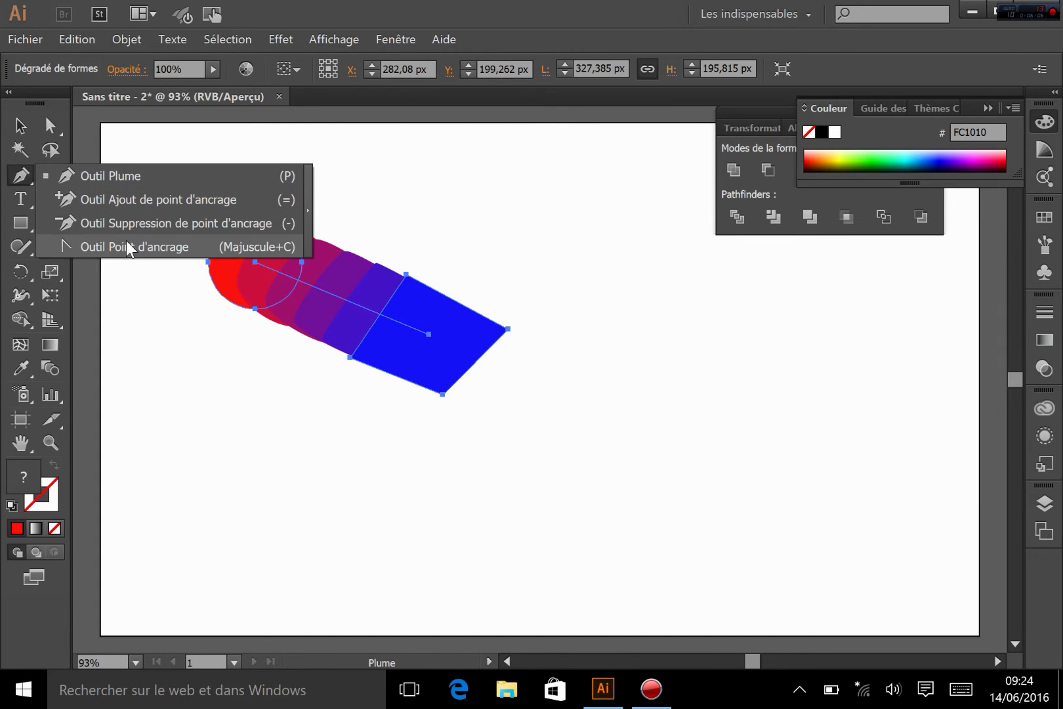
{"action": "left_click", "coordinate": [134, 200]}
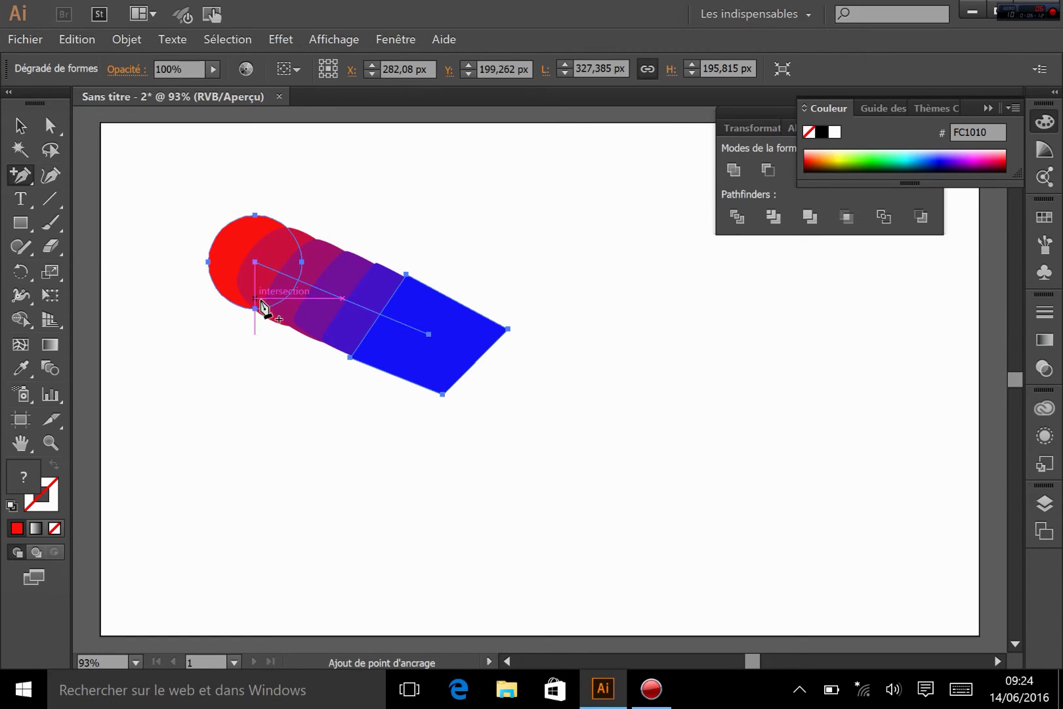
{"action": "left_click", "coordinate": [334, 295]}
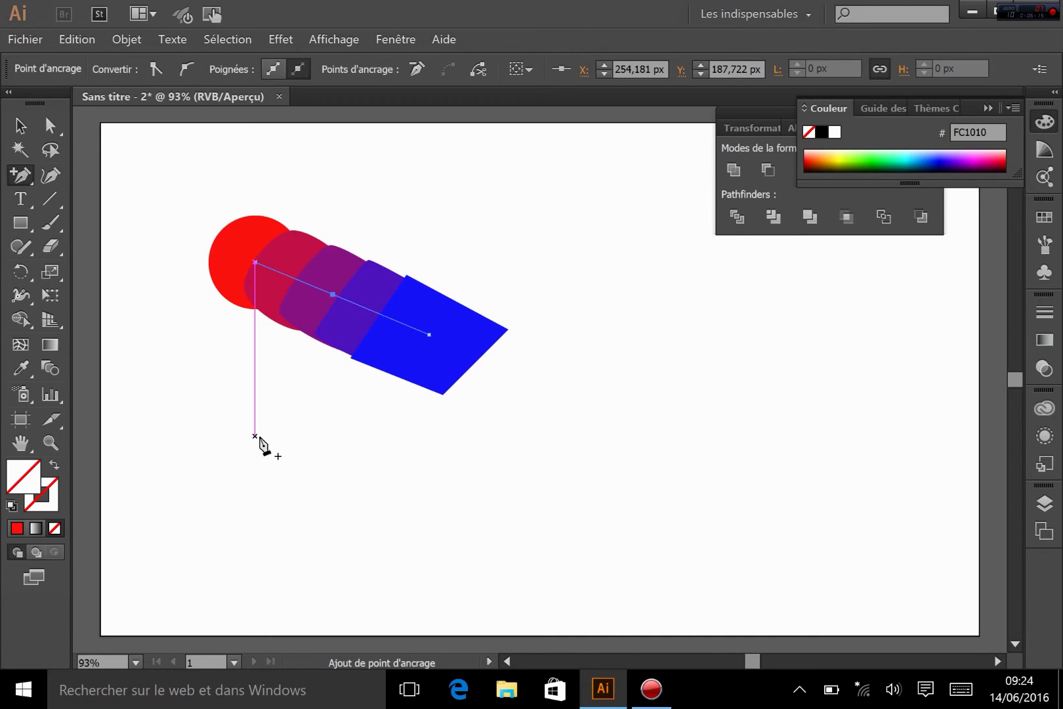
- Move the spine's middle anchor point up and right to about X 307 px, Y 116 px with Direct Selection
{"action": "left_click", "coordinate": [50, 125]}
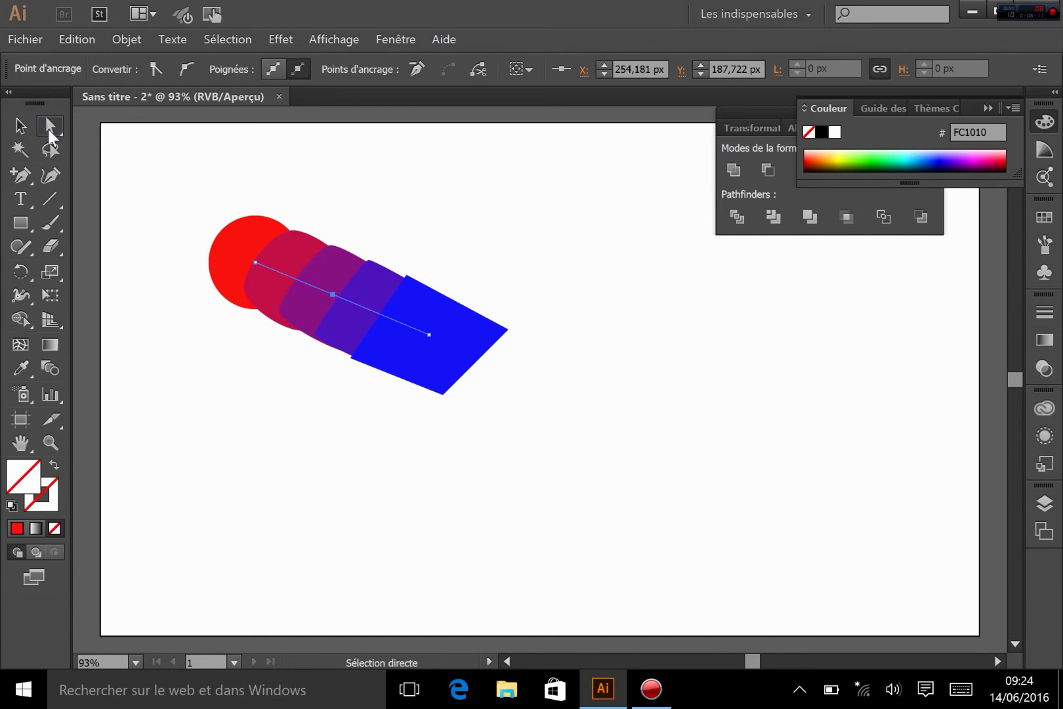
{"action": "left_click", "coordinate": [334, 294]}
{"action": "left_click", "coordinate": [336, 294]}
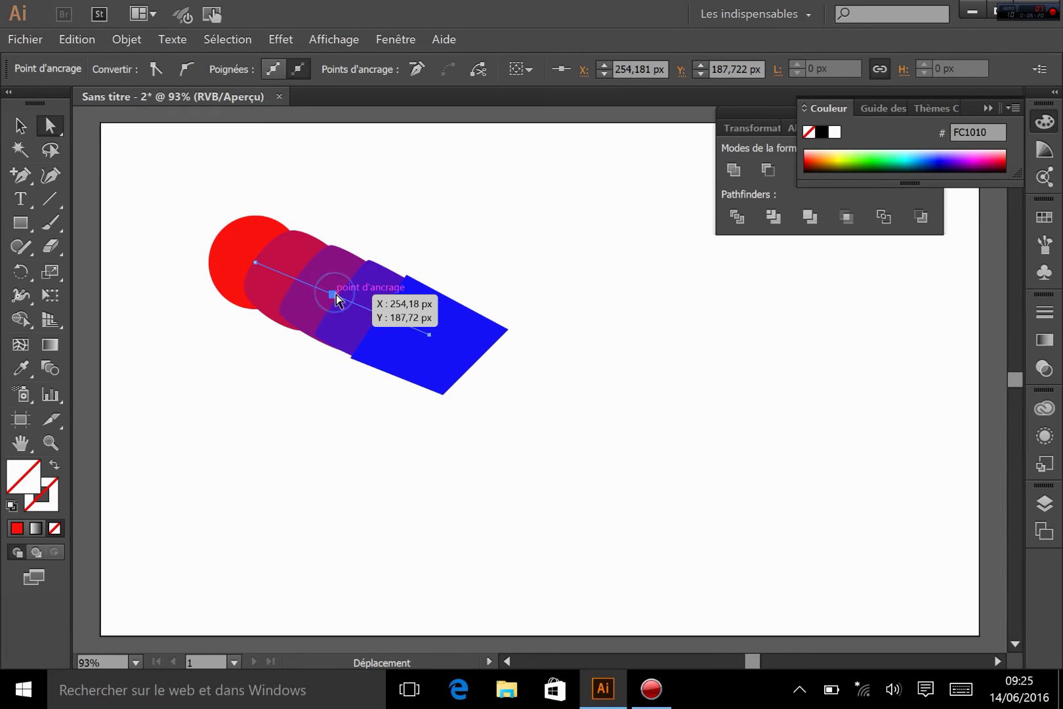
{"action": "left_click_drag", "start_coordinate": [337, 294], "coordinate": [384, 223]}
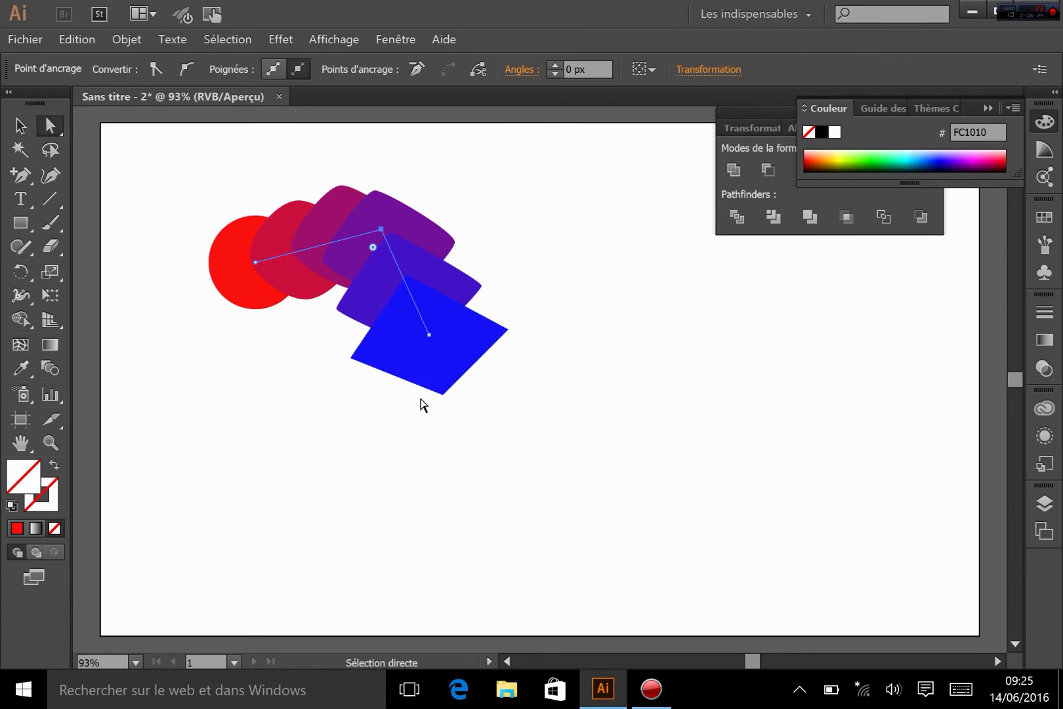
- Convert the spine's middle anchor point to a smooth curve with the Anchor Point tool and deselect the blend
{"action": "left_click_drag", "start_coordinate": [15, 184], "coordinate": [167, 252]}
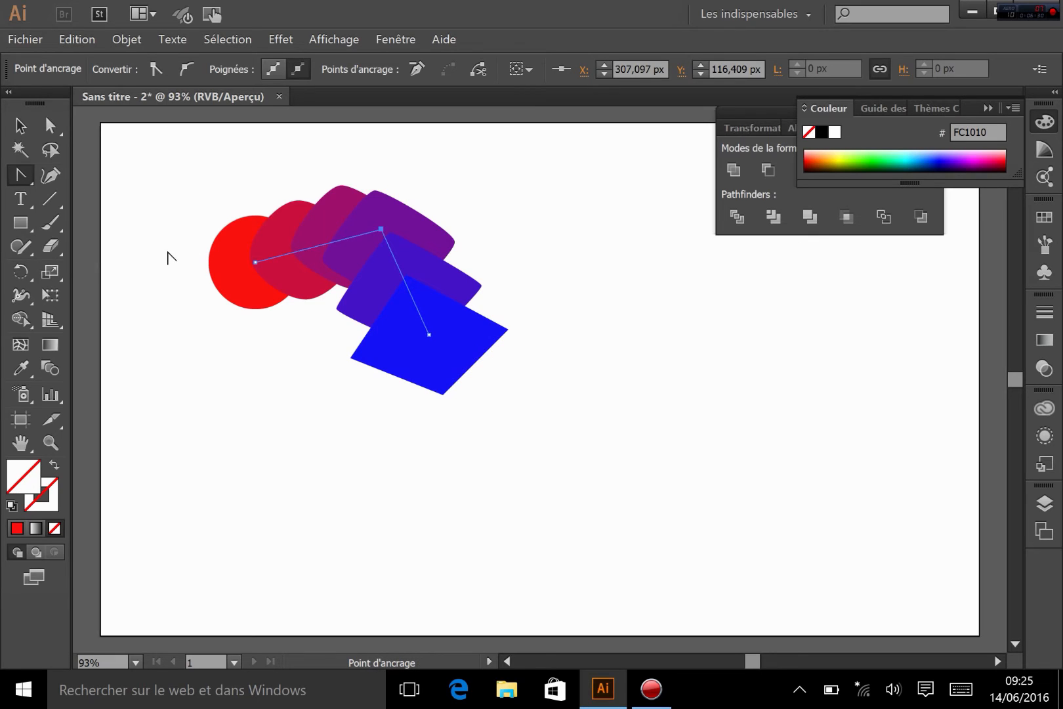
{"action": "left_click_drag", "start_coordinate": [381, 230], "coordinate": [322, 200]}
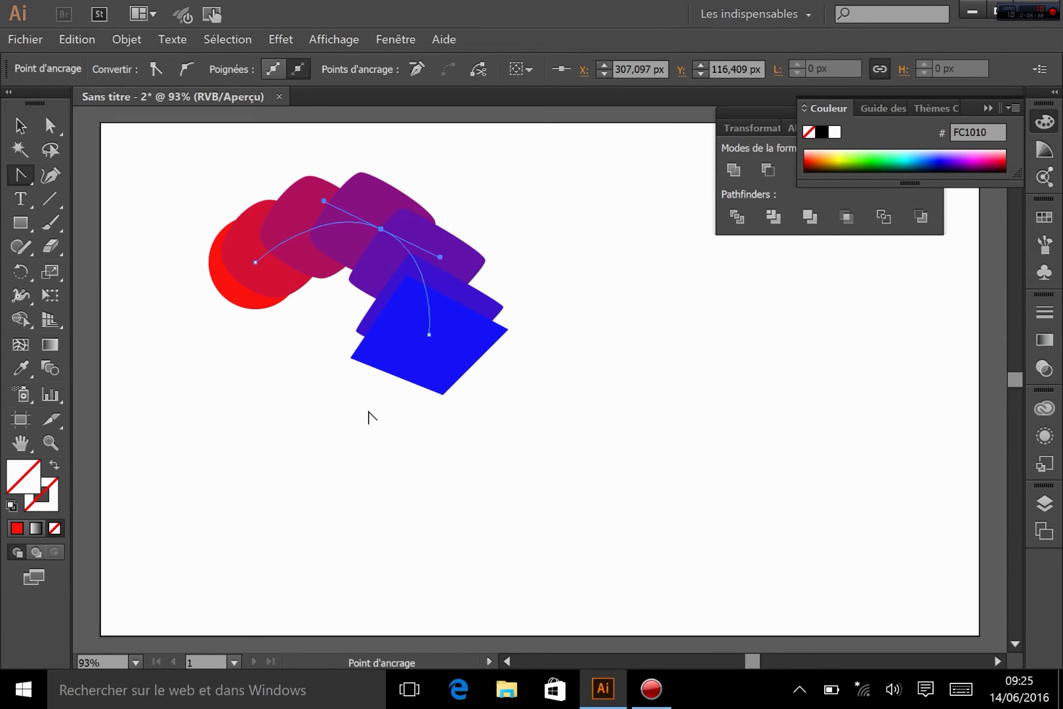
{"action": "left_click", "coordinate": [380, 544]}
- Select the whole blend, compare both orientations in the blend options preview, and apply the align-to-path orientation
{"action": "left_click", "coordinate": [440, 327]}
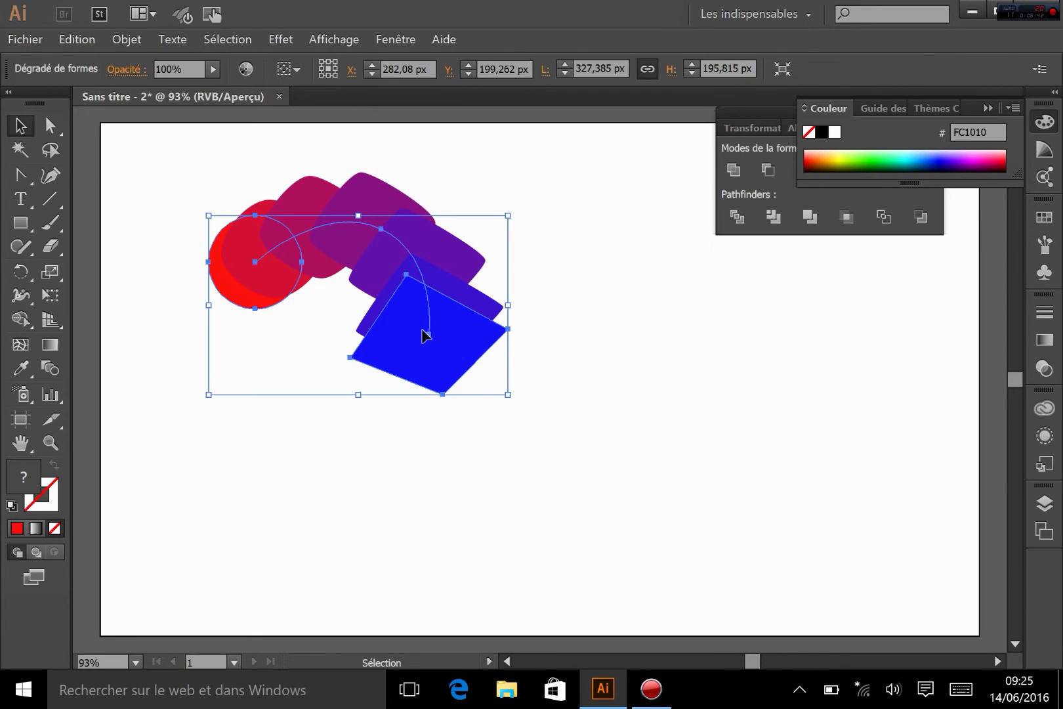
{"action": "double_click", "coordinate": [50, 369]}
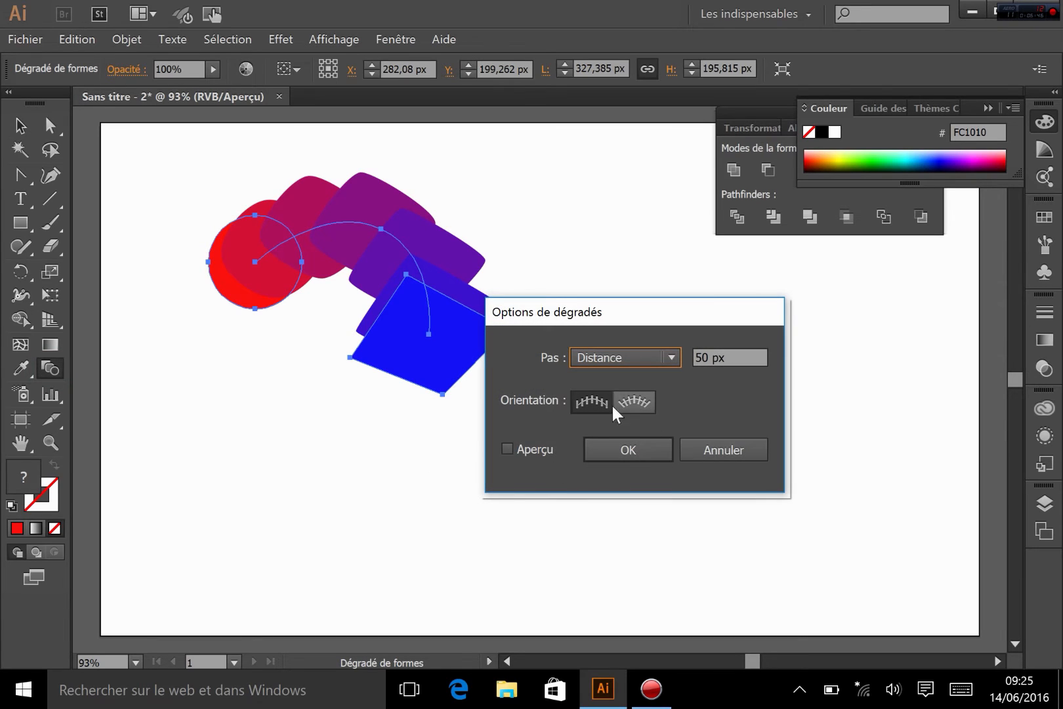
{"action": "left_click", "coordinate": [537, 448]}
{"action": "left_click", "coordinate": [640, 399]}
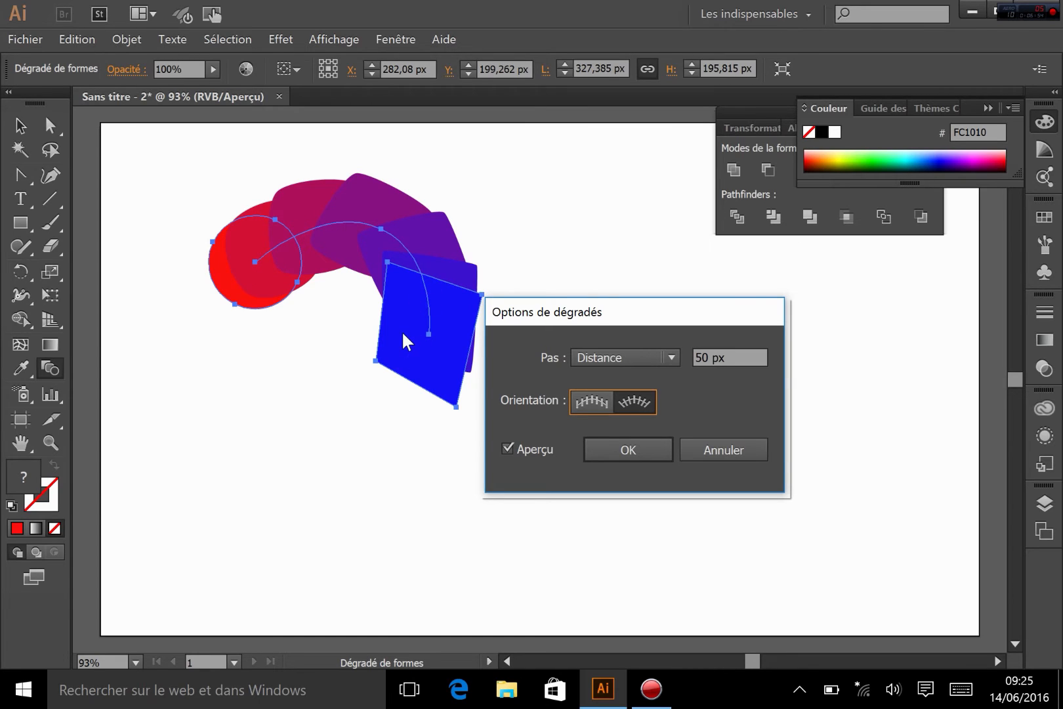
{"action": "left_click", "coordinate": [589, 399]}
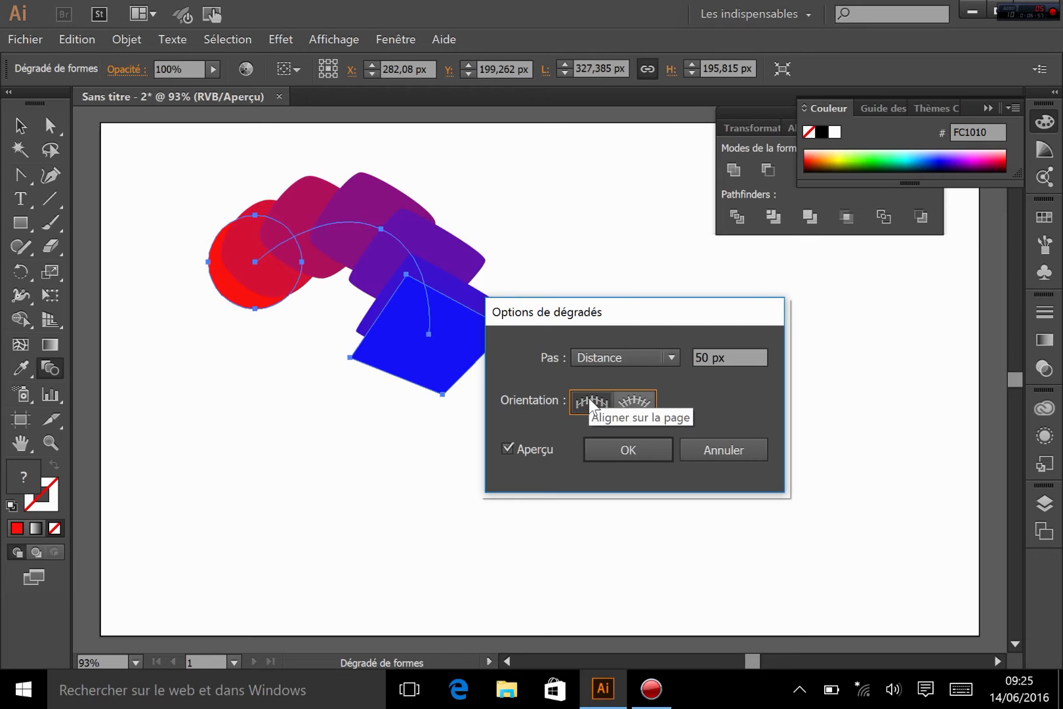
{"action": "left_click", "coordinate": [638, 407]}
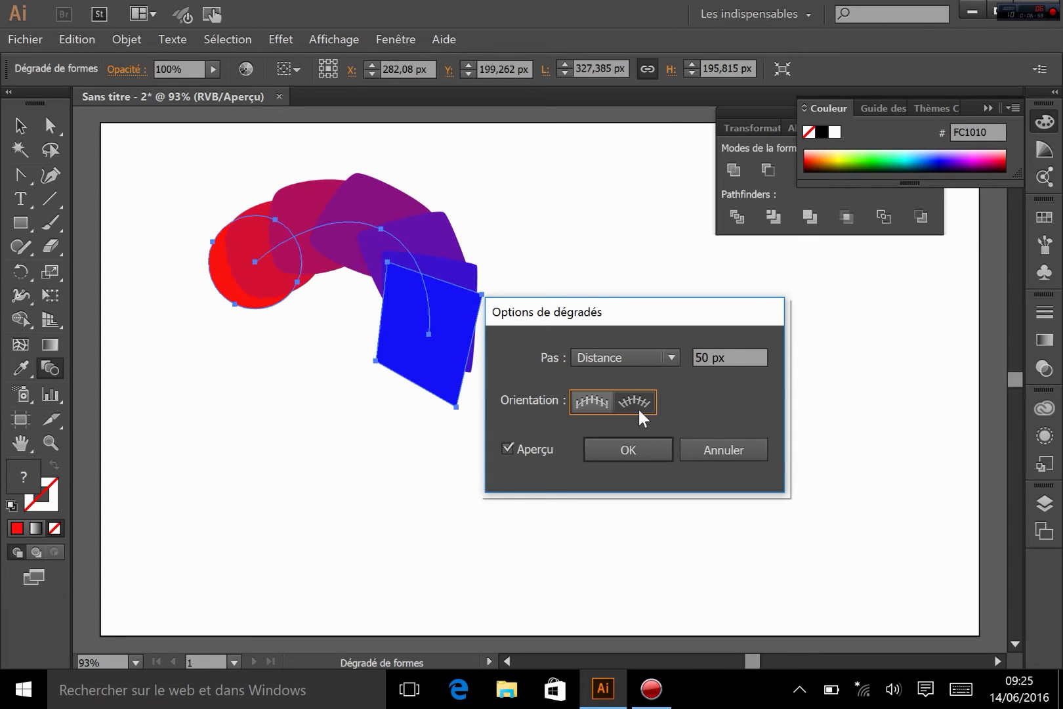
{"action": "left_click", "coordinate": [627, 452]}
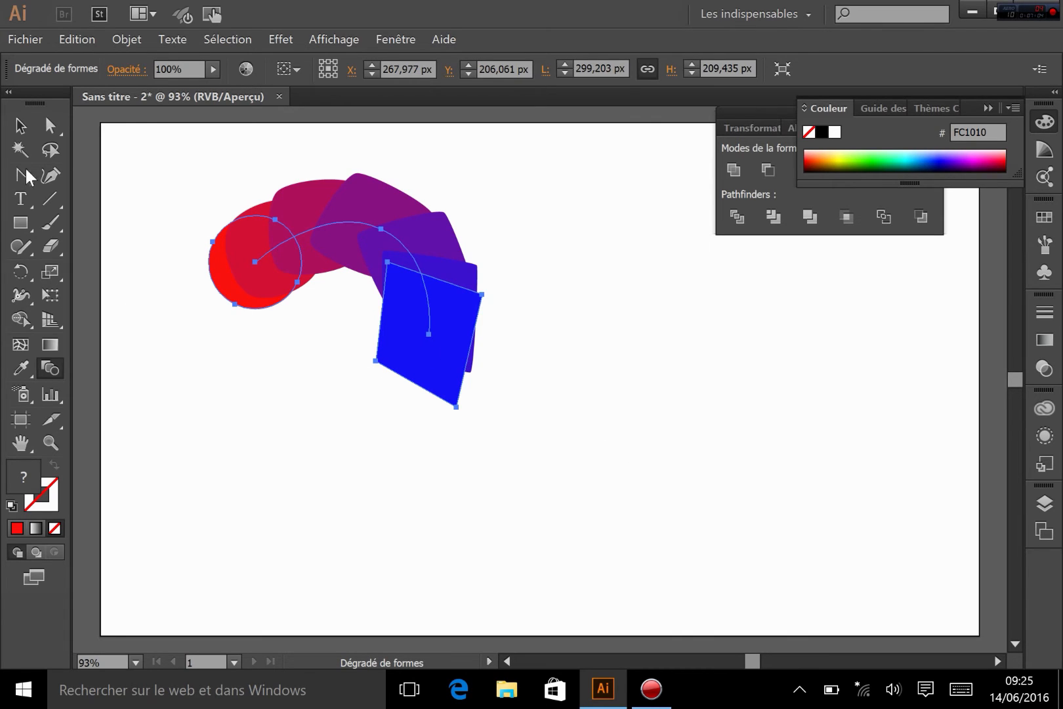
- Draw a five-pointed star to the lower right of the blend and fill it with yellow F5FF24
{"action": "left_click_drag", "start_coordinate": [21, 223], "coordinate": [95, 318]}
{"action": "left_click_drag", "start_coordinate": [626, 423], "coordinate": [678, 469]}
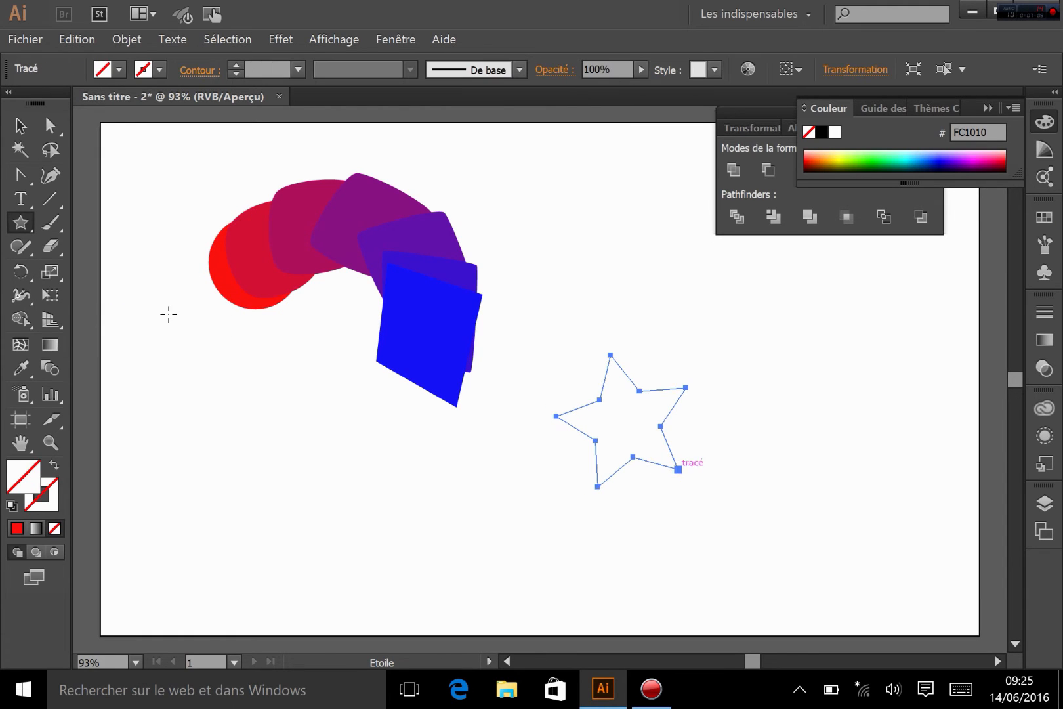
{"action": "double_click", "coordinate": [16, 487]}
{"action": "left_click_drag", "start_coordinate": [569, 444], "coordinate": [568, 423]}
{"action": "left_click_drag", "start_coordinate": [484, 238], "coordinate": [494, 210]}
{"action": "left_click", "coordinate": [721, 220]}
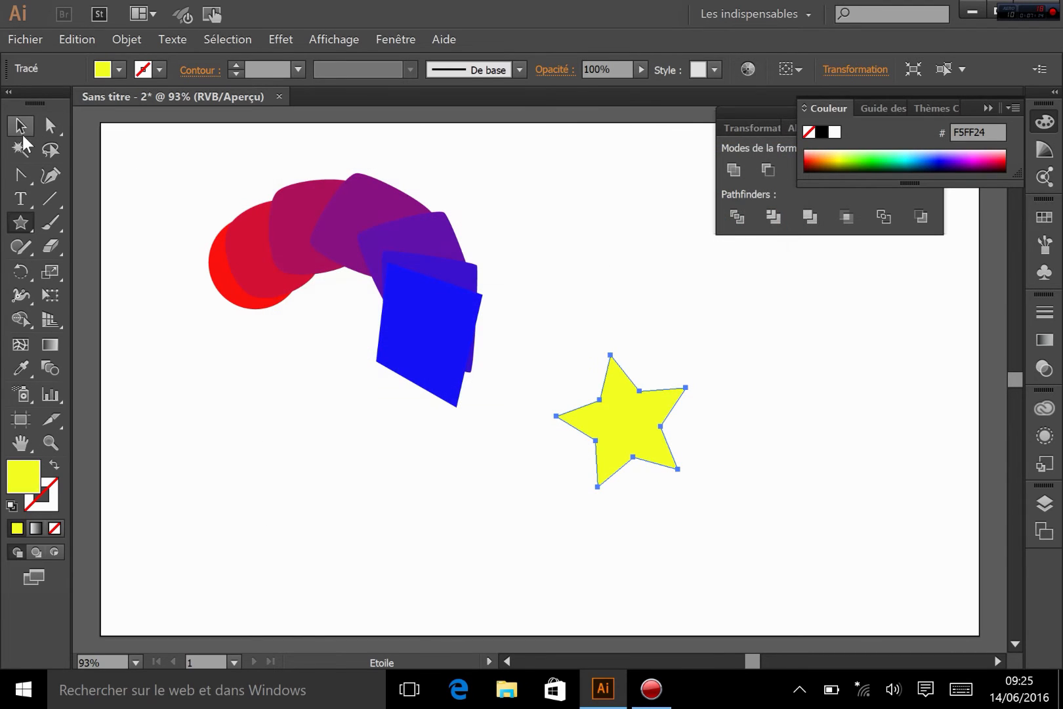
- Select the existing blend together with the yellow star and extend the blend from the blue diamond to the star
{"action": "left_click", "coordinate": [20, 125]}
{"action": "left_click_drag", "start_coordinate": [183, 432], "coordinate": [734, 287]}
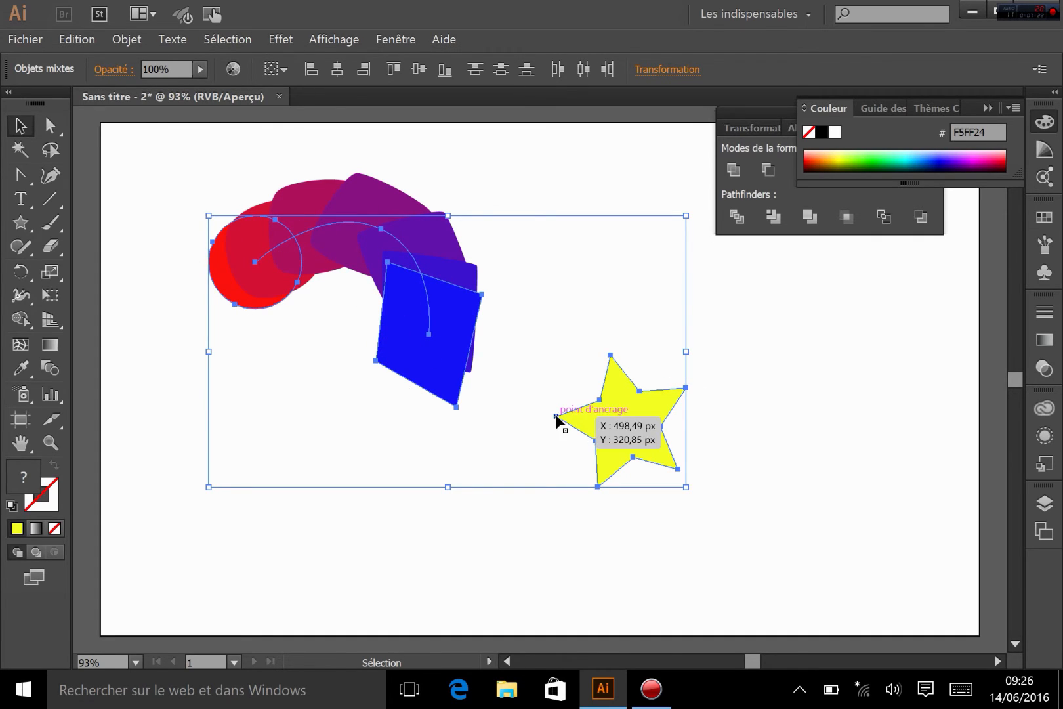
{"action": "left_click", "coordinate": [56, 372]}
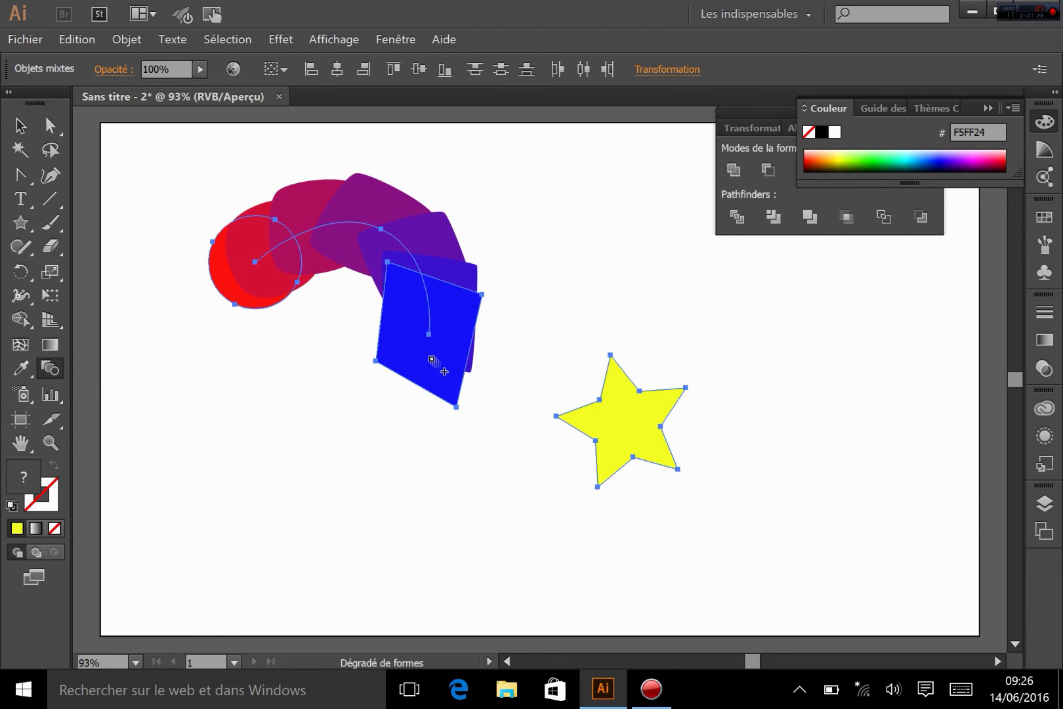
{"action": "left_click", "coordinate": [635, 419]}
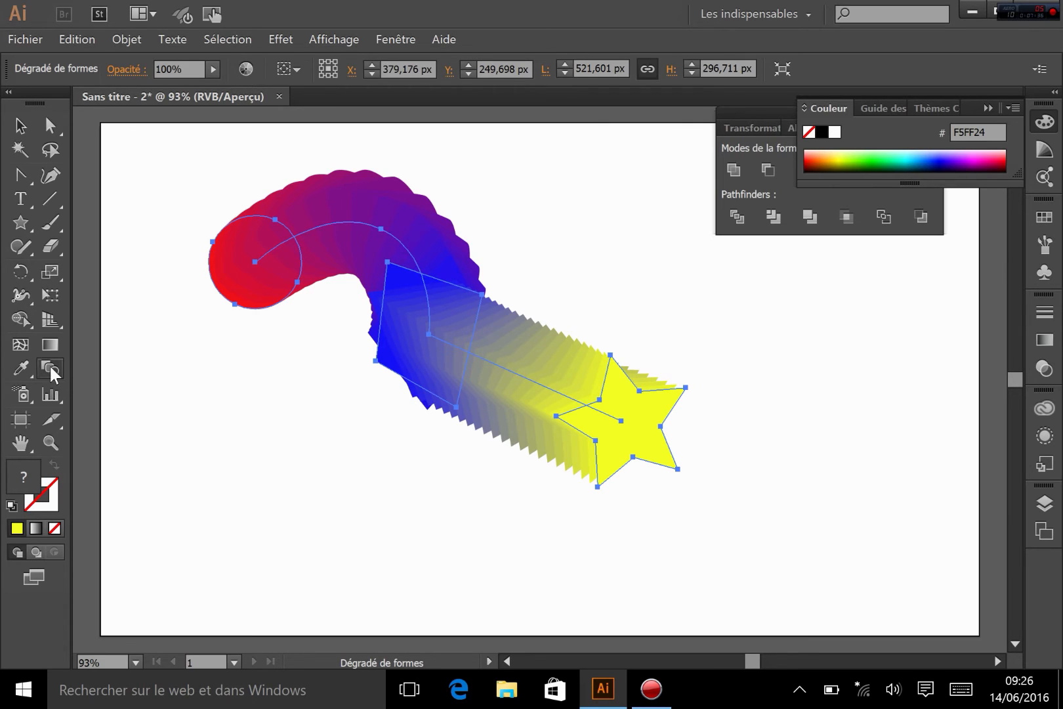
- Curve the spine at the diamond's and star's anchor points with the Anchor Point tool, pulling the star's handle toward the lower left
{"action": "left_click", "coordinate": [19, 175]}
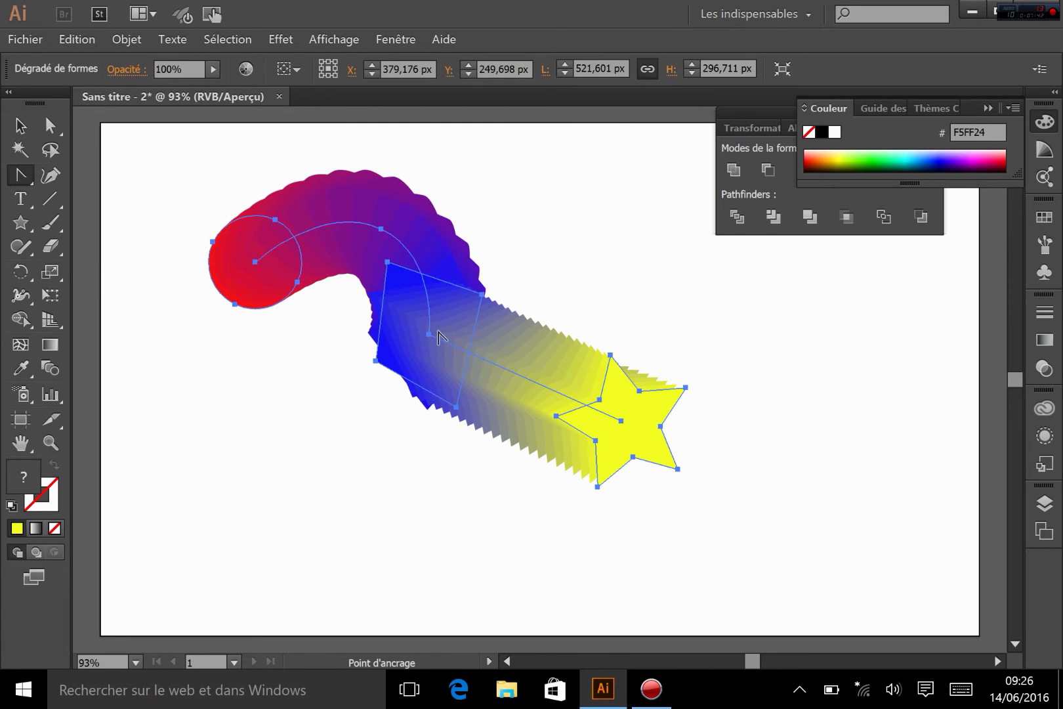
{"action": "left_click_drag", "start_coordinate": [429, 329], "coordinate": [404, 309]}
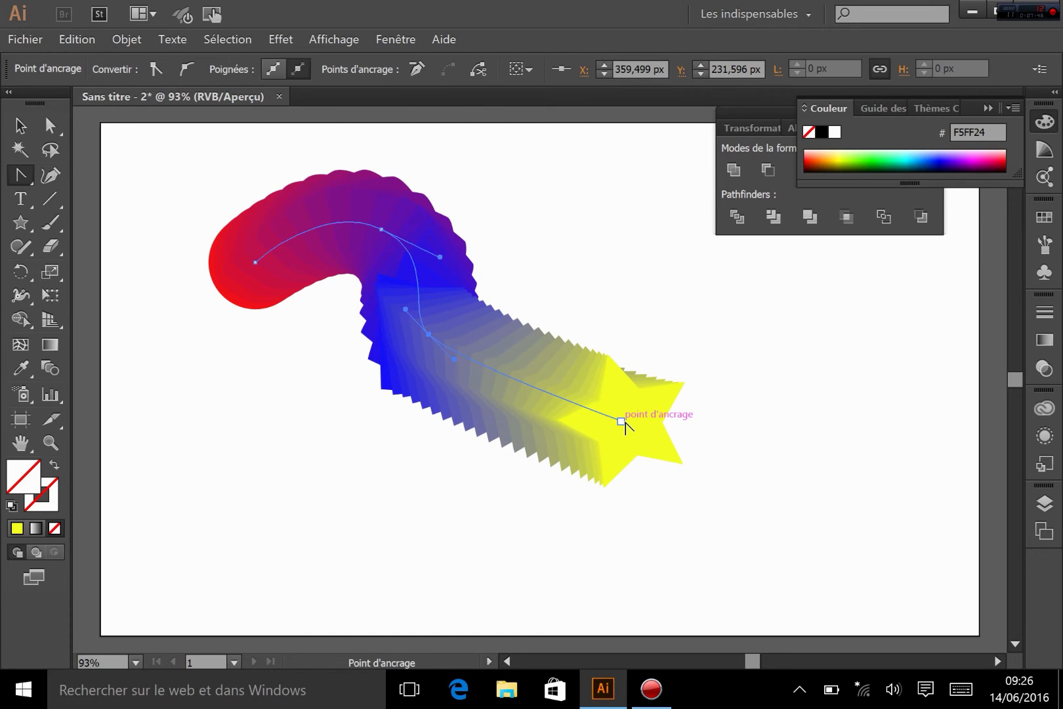
{"action": "left_click_drag", "start_coordinate": [623, 420], "coordinate": [473, 447]}
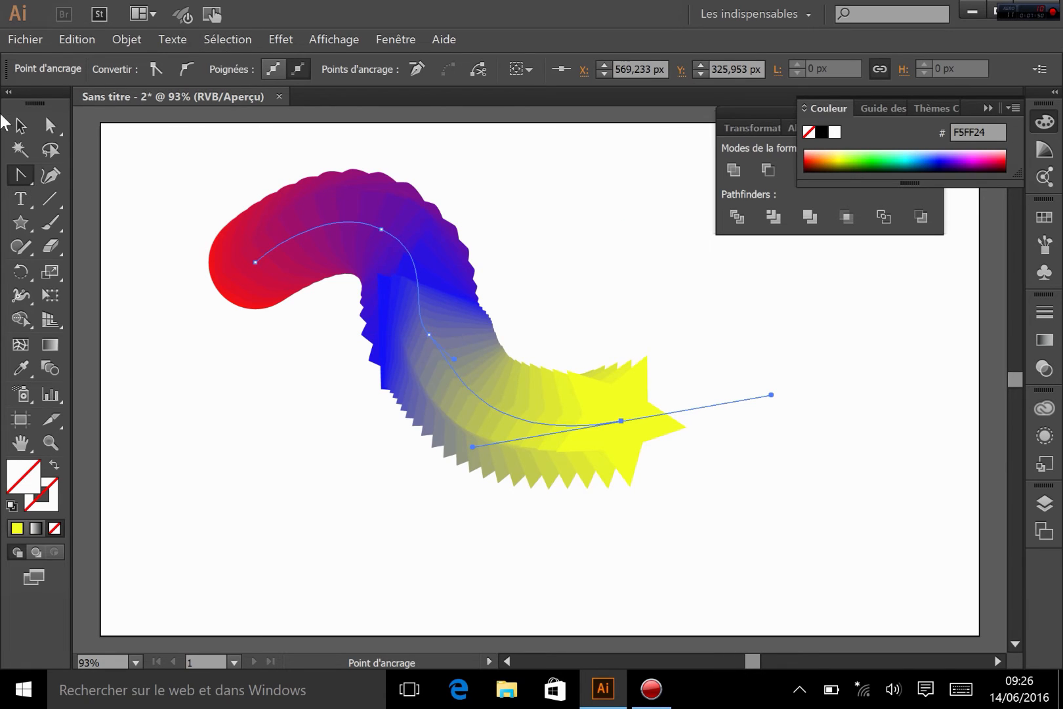
- Set the blend's spacing to a specified distance of 10 px in the blend options
{"action": "left_click", "coordinate": [24, 128]}
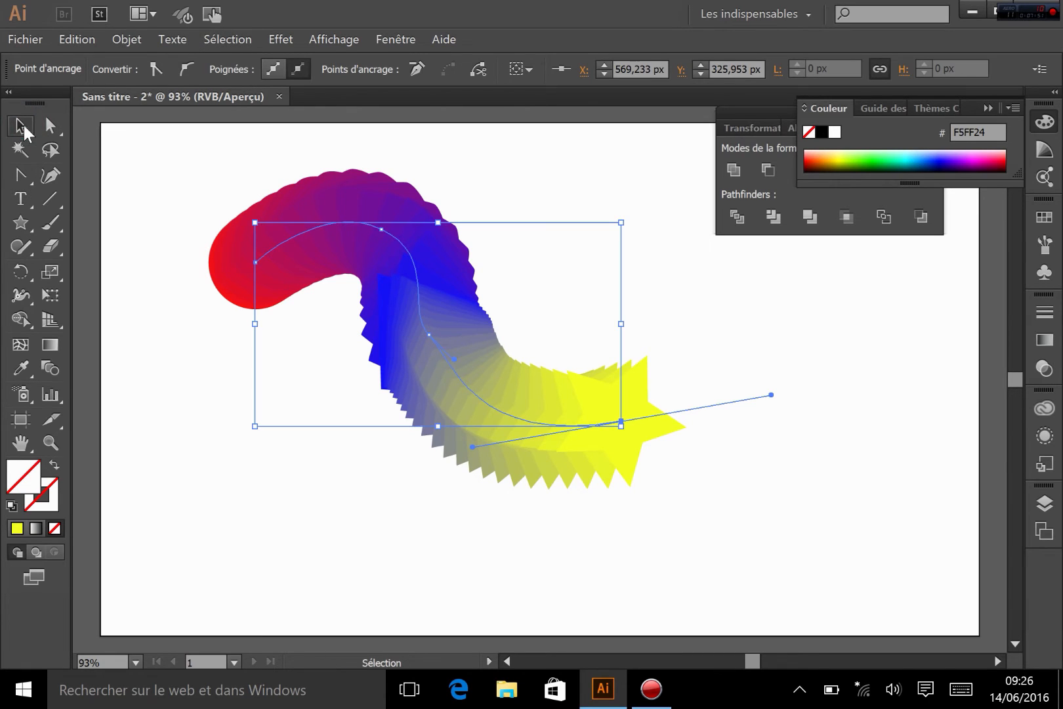
{"action": "double_click", "coordinate": [57, 367]}
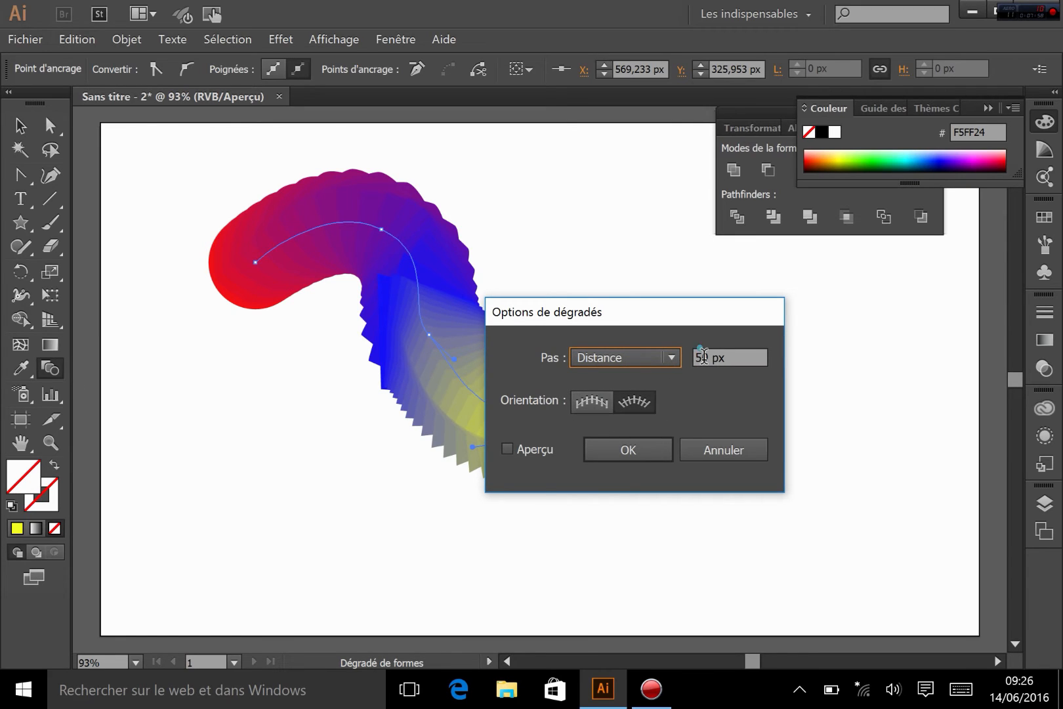
{"action": "left_click_drag", "start_coordinate": [702, 357], "coordinate": [641, 368]}
{"action": "type", "text": "10"}
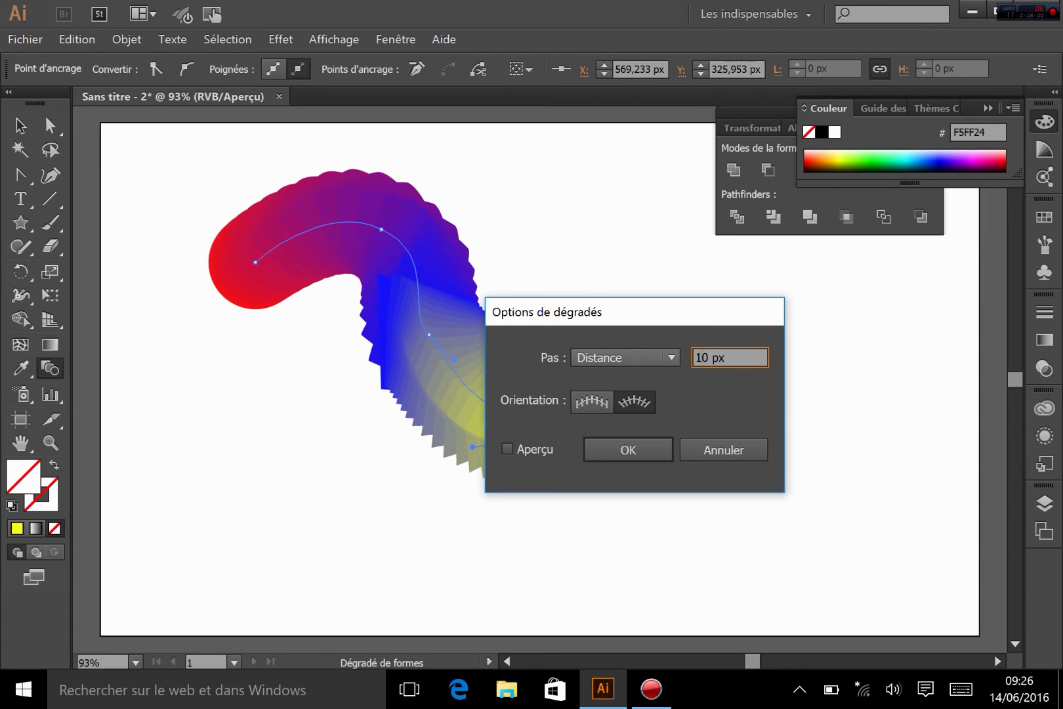
{"action": "key", "text": "Return"}
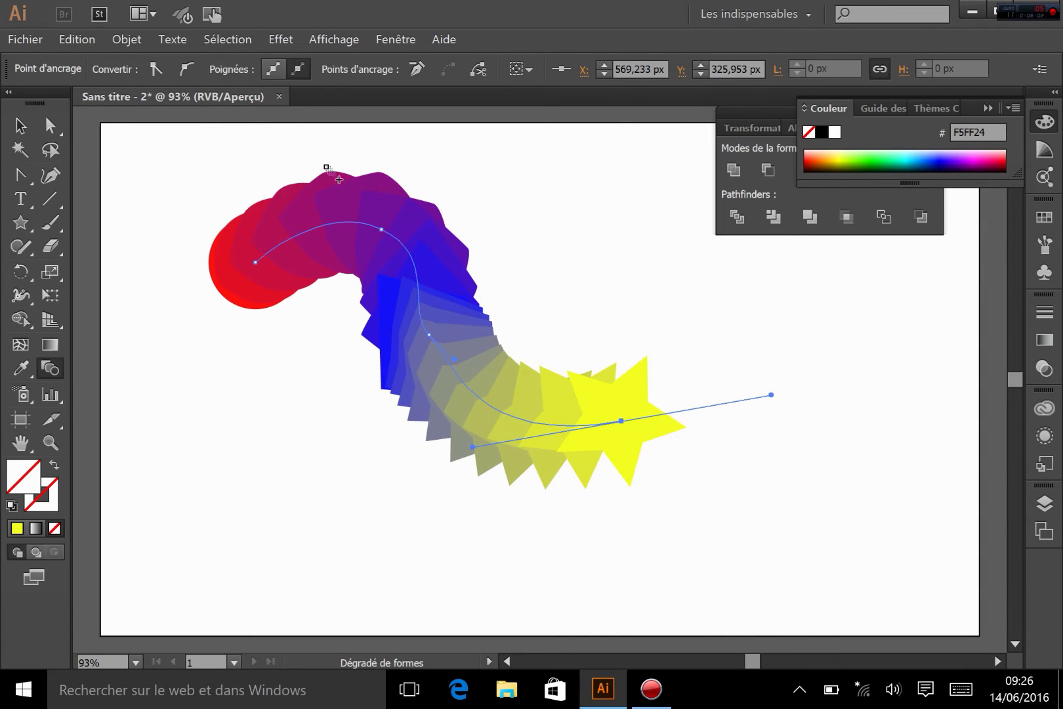
- Move the finished blend toward the upper part of the artboard, then delete it
{"action": "left_click", "coordinate": [19, 115]}
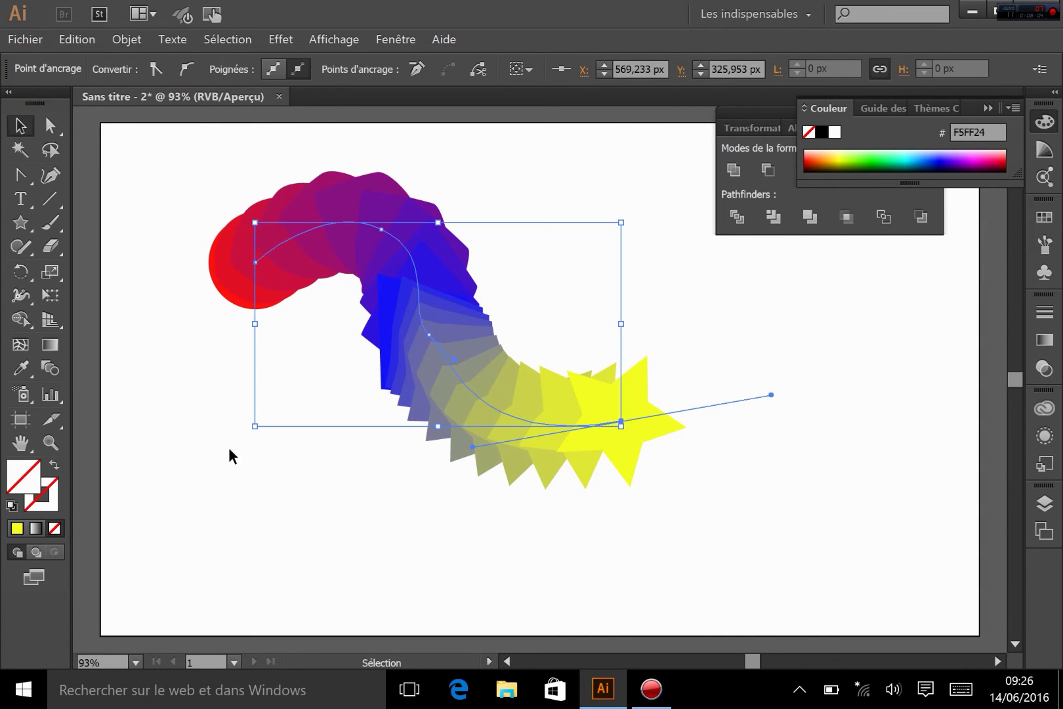
{"action": "left_click", "coordinate": [260, 488]}
{"action": "left_click_drag", "start_coordinate": [440, 418], "coordinate": [519, 334]}
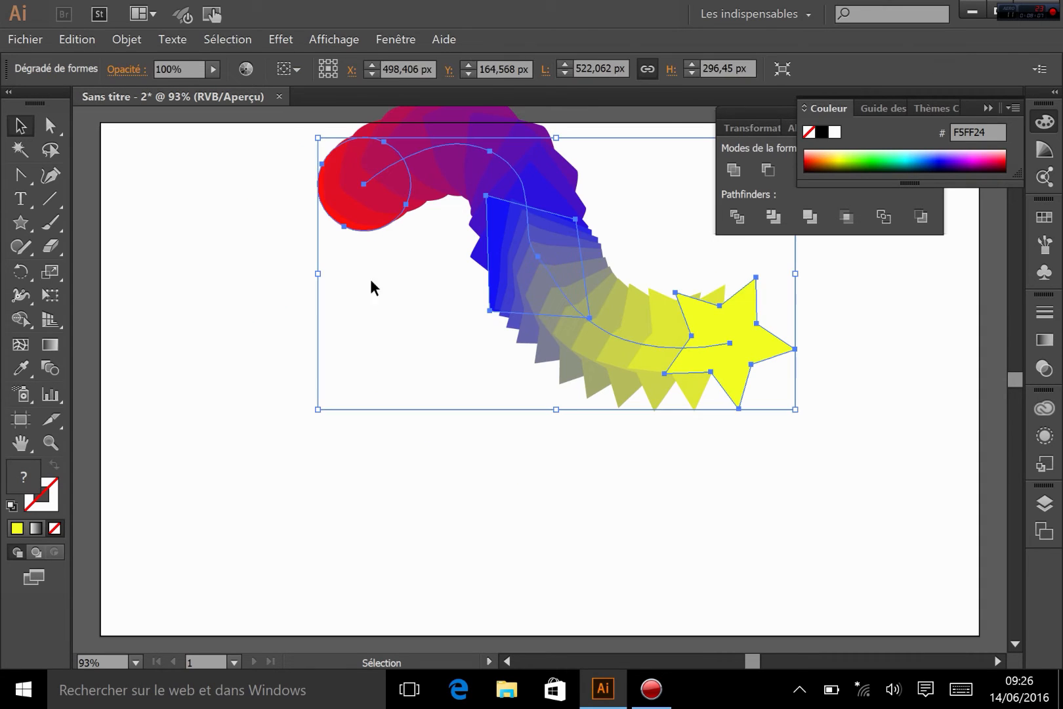
{"action": "left_click", "coordinate": [557, 485]}
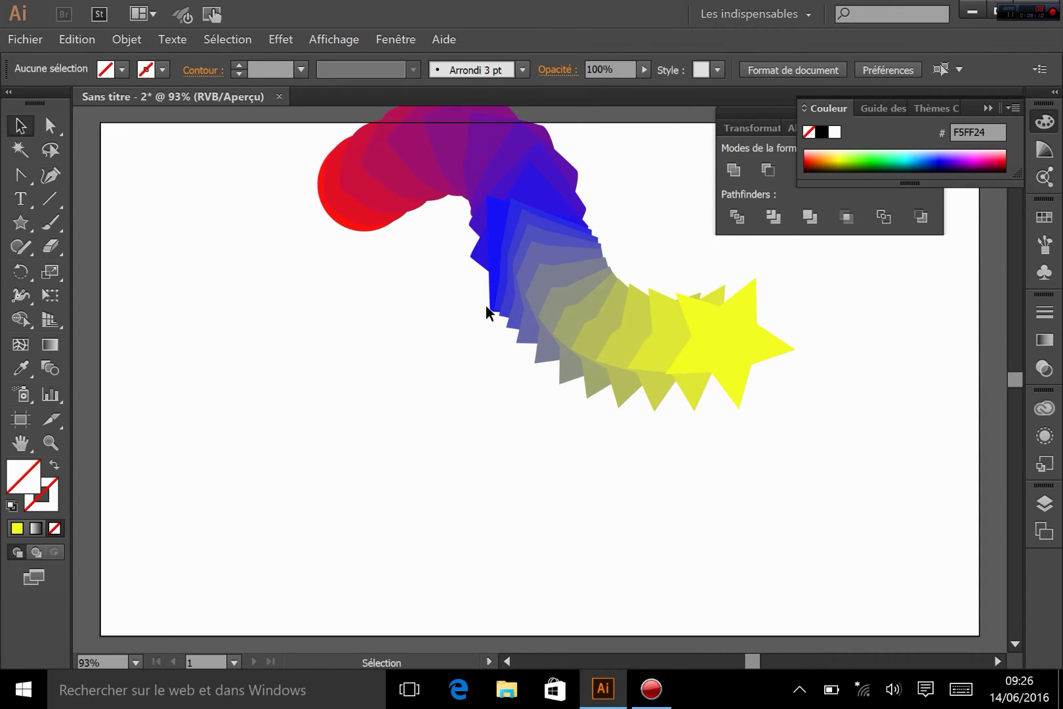
{"action": "left_click_drag", "start_coordinate": [572, 312], "coordinate": [485, 205]}
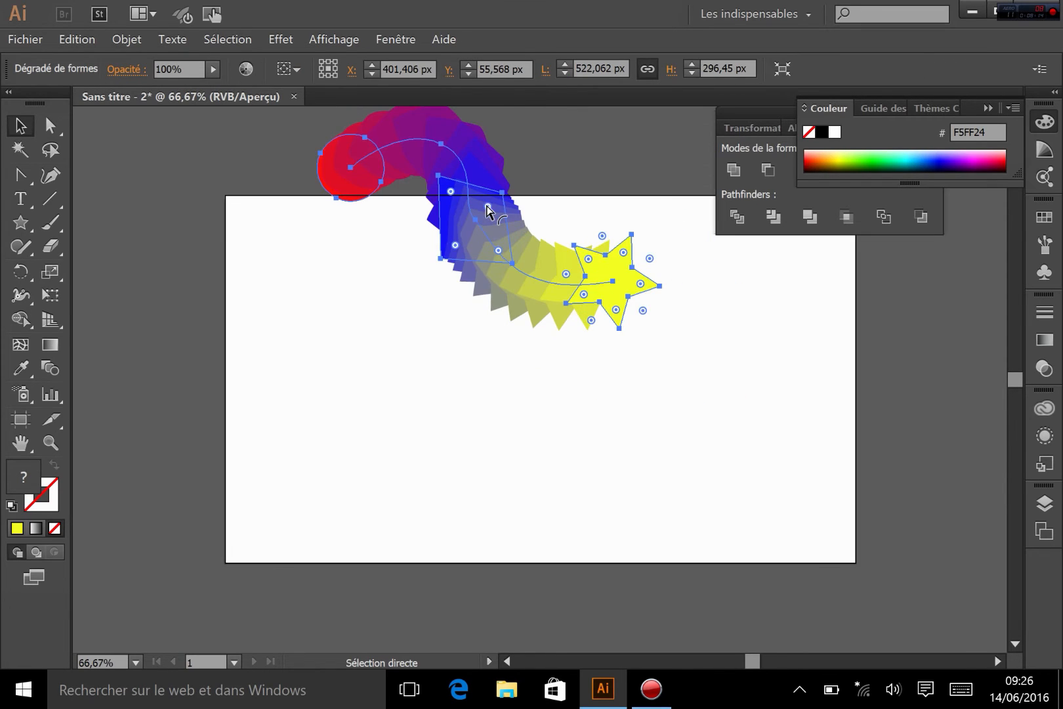
{"action": "key", "text": "ctrl+minus"}
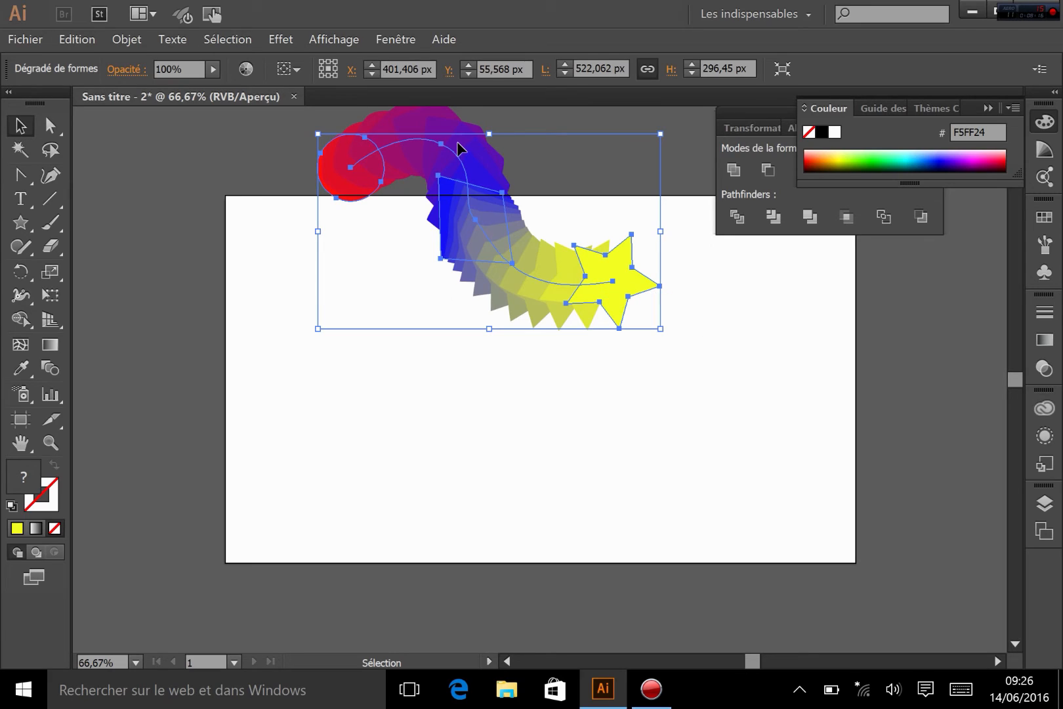
{"action": "key", "text": "Delete"}
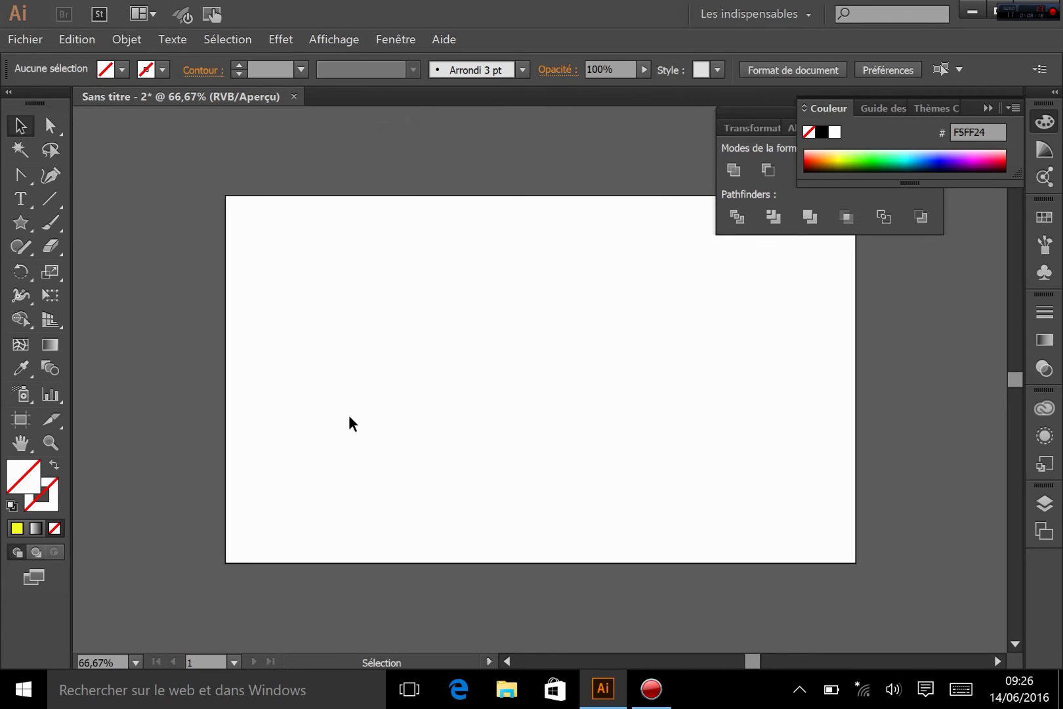
- Activate the Pen tool and set the stroke colour to blue 4562EF
{"action": "left_click", "coordinate": [20, 175]}
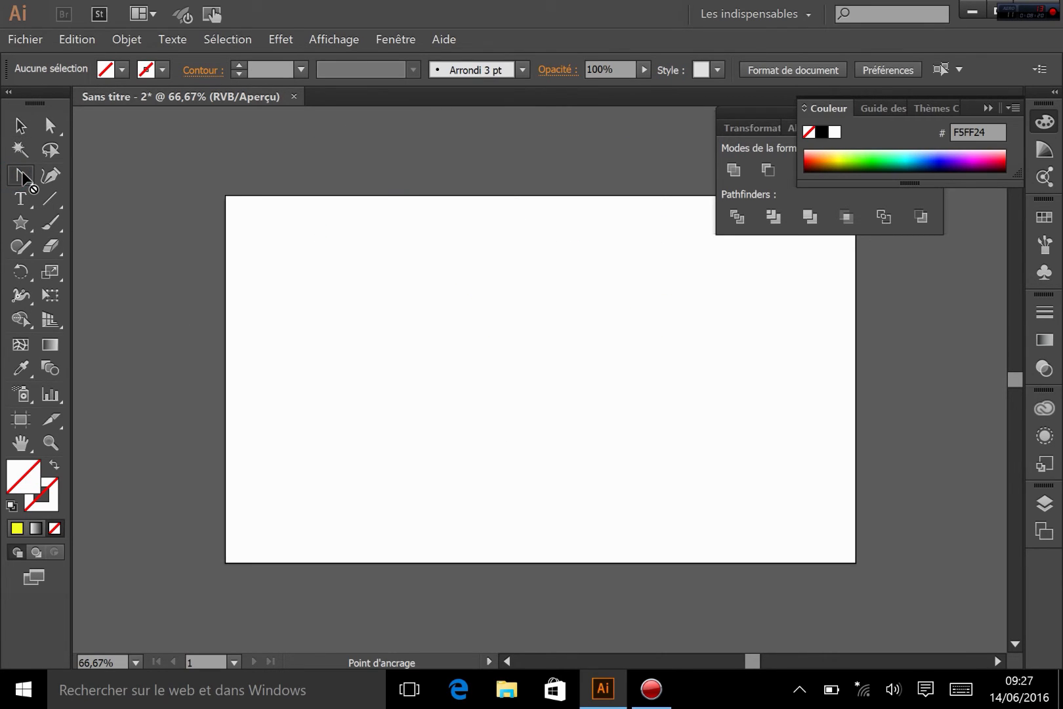
{"action": "left_click_drag", "start_coordinate": [22, 170], "coordinate": [73, 181]}
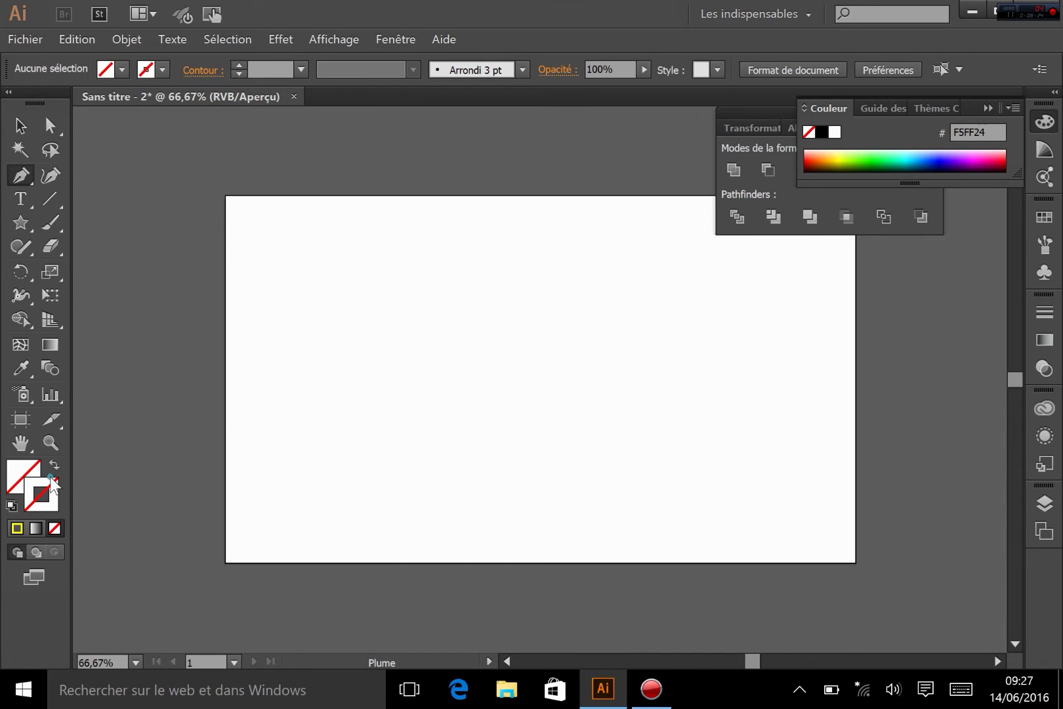
{"action": "double_click", "coordinate": [52, 479]}
{"action": "left_click_drag", "start_coordinate": [503, 235], "coordinate": [508, 461]}
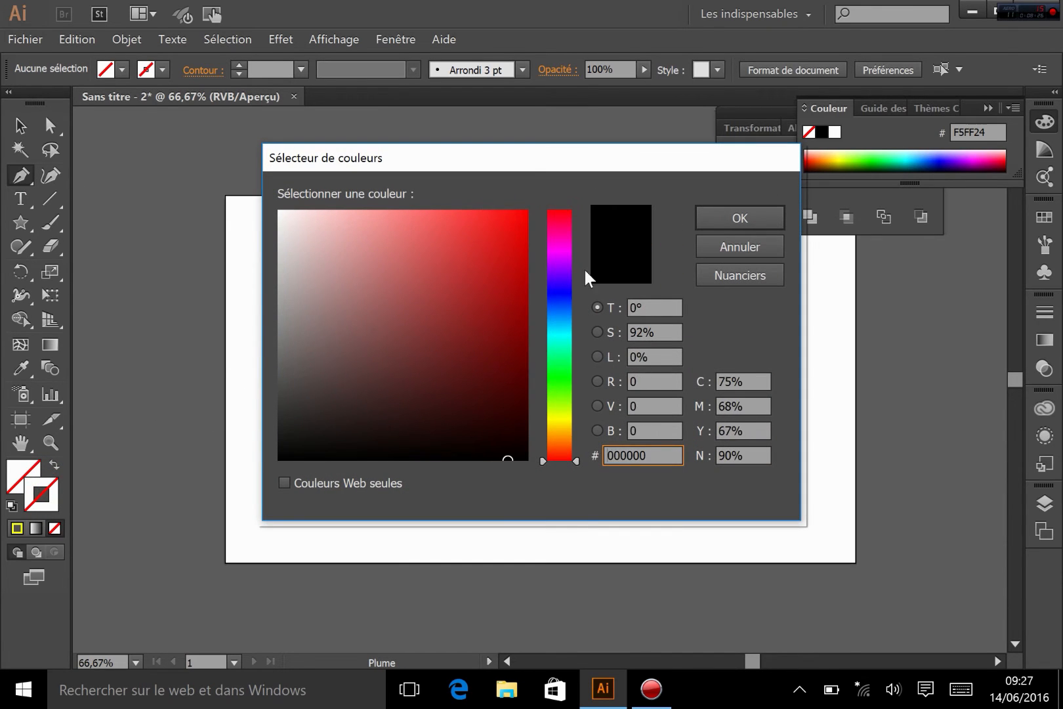
{"action": "left_click", "coordinate": [560, 301]}
{"action": "left_click_drag", "start_coordinate": [472, 213], "coordinate": [454, 225]}
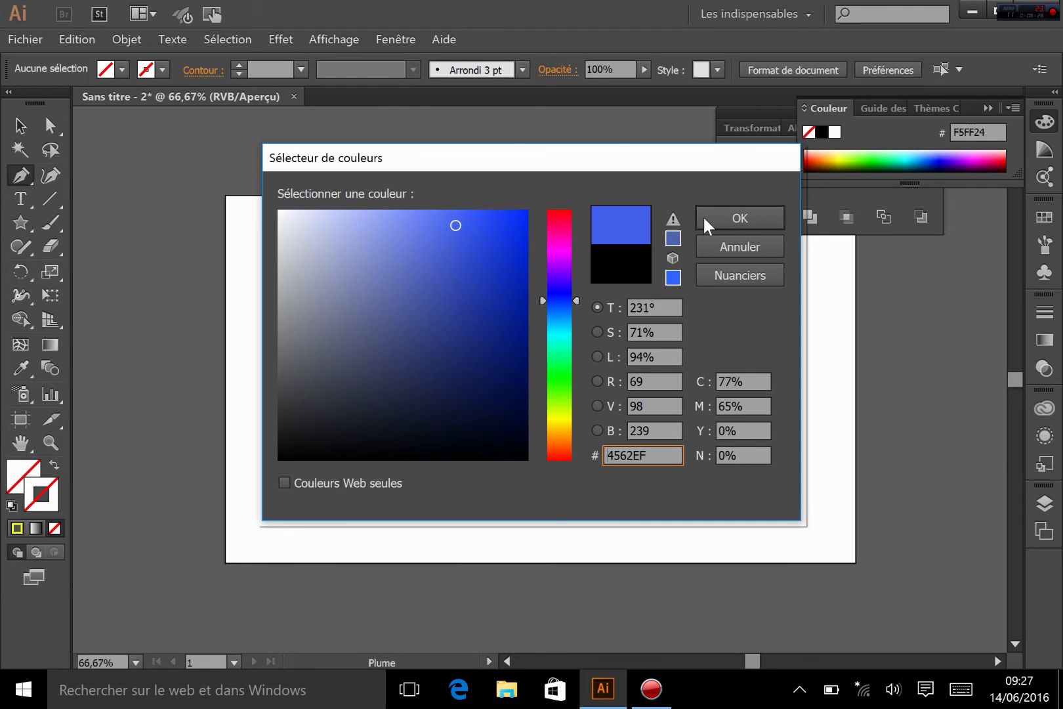
{"action": "left_click", "coordinate": [739, 217]}
- Draw an open wavy path with four anchor points across the whole artboard, move it up and left, and deselect it
{"action": "left_click", "coordinate": [210, 410]}
{"action": "left_click_drag", "start_coordinate": [398, 272], "coordinate": [498, 280]}
{"action": "left_click_drag", "start_coordinate": [673, 378], "coordinate": [827, 410]}
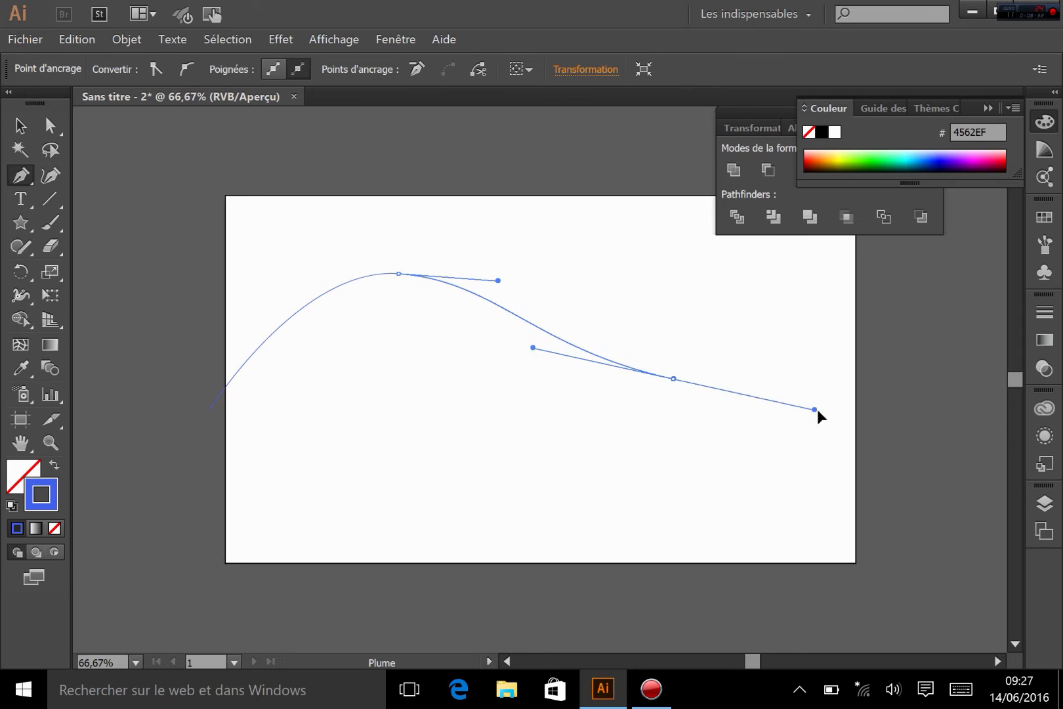
{"action": "left_click", "coordinate": [932, 308]}
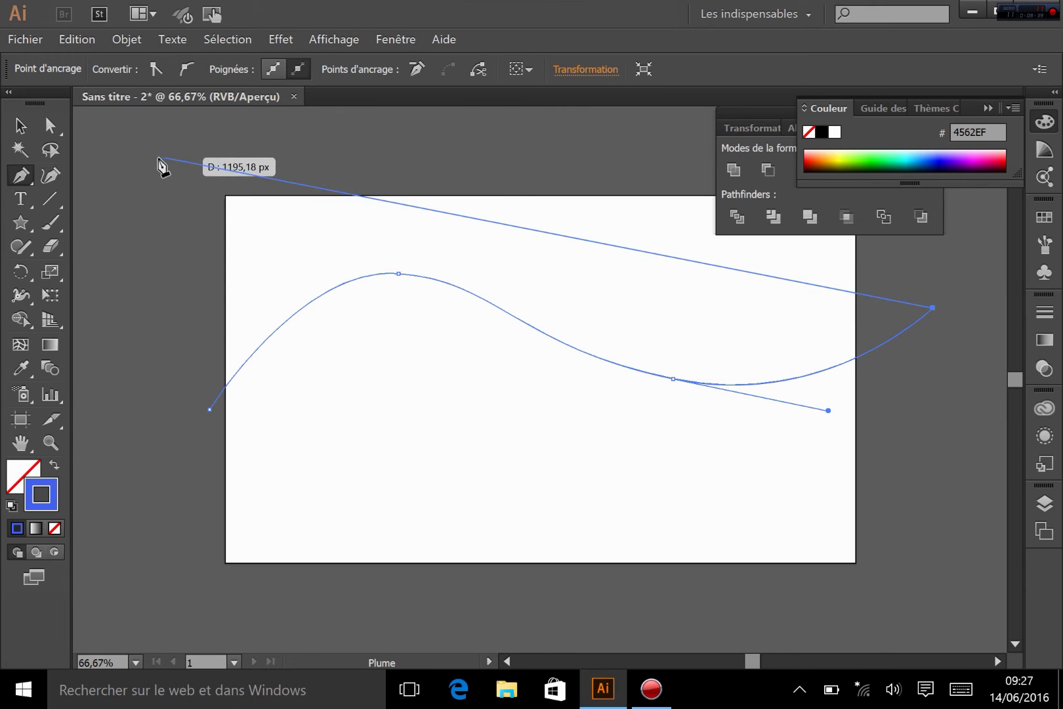
{"action": "left_click", "coordinate": [24, 131]}
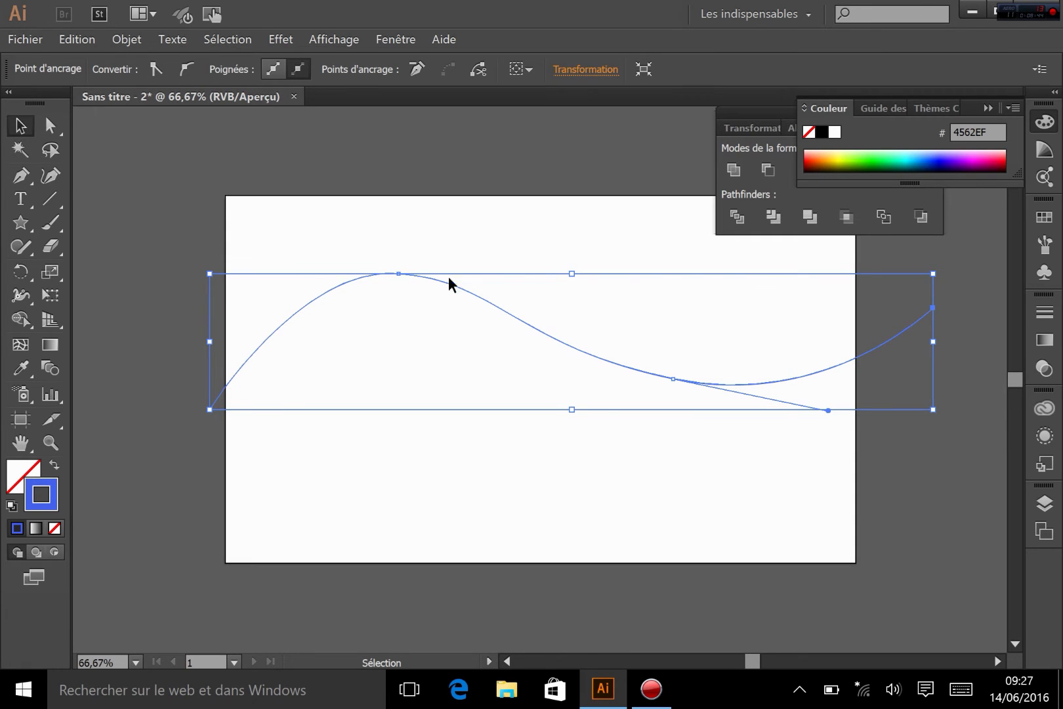
{"action": "left_click", "coordinate": [633, 526]}
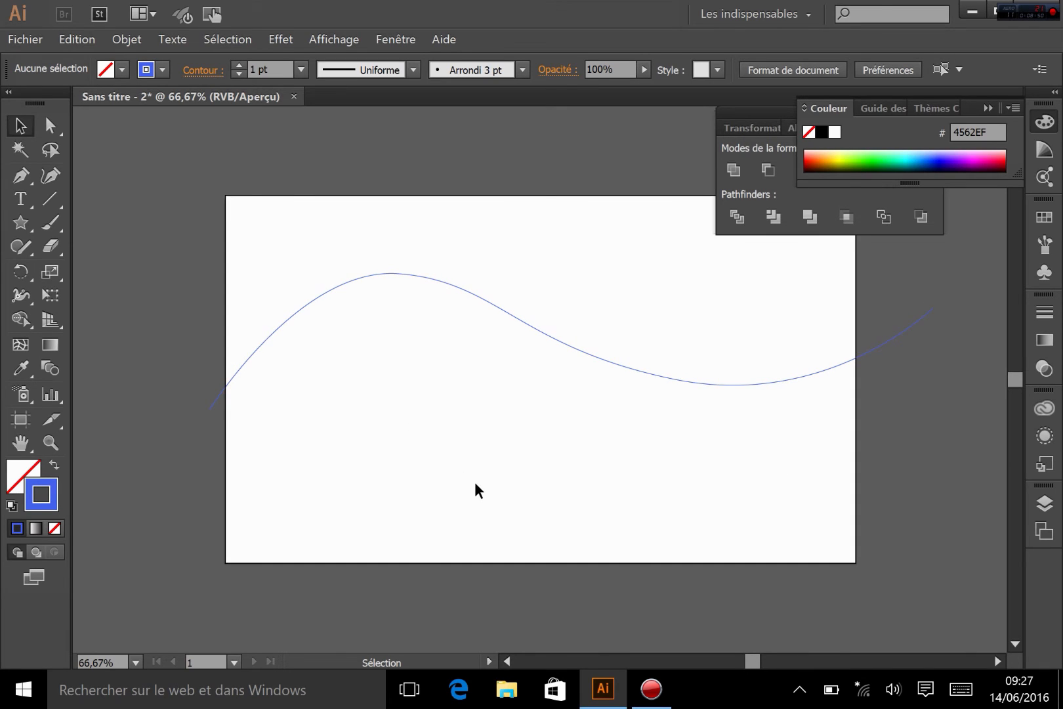
{"action": "left_click_drag", "start_coordinate": [527, 328], "coordinate": [465, 282]}
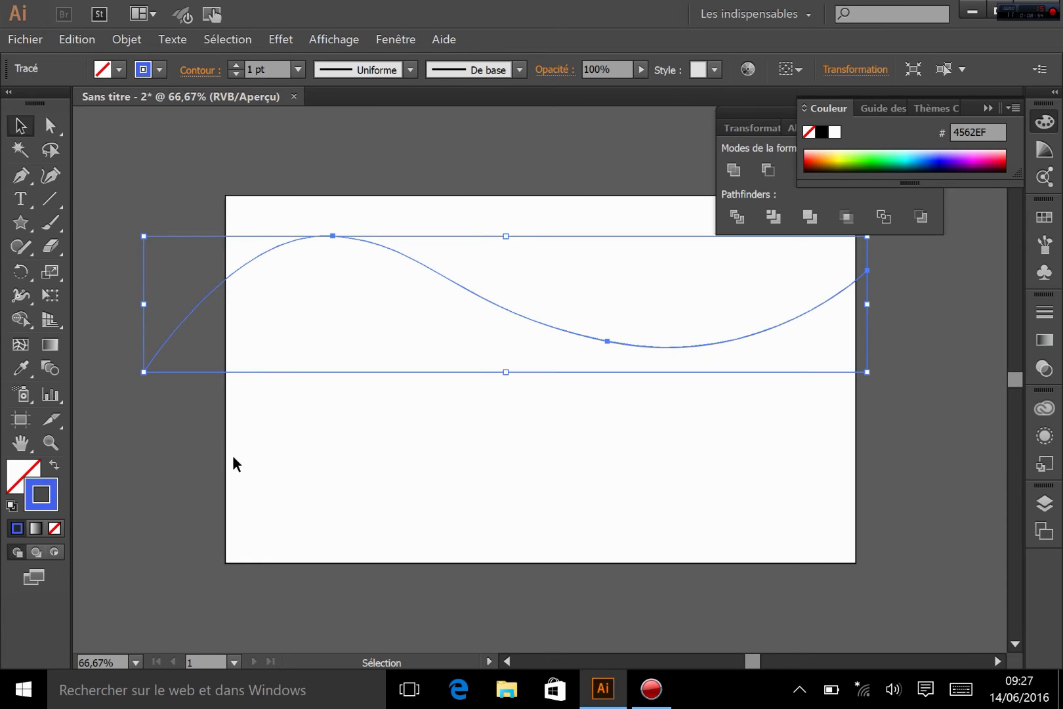
{"action": "left_click", "coordinate": [89, 281]}
- Draw a second open wavy path with four anchor points below the first one, meeting it toward the right
{"action": "left_click", "coordinate": [21, 192]}
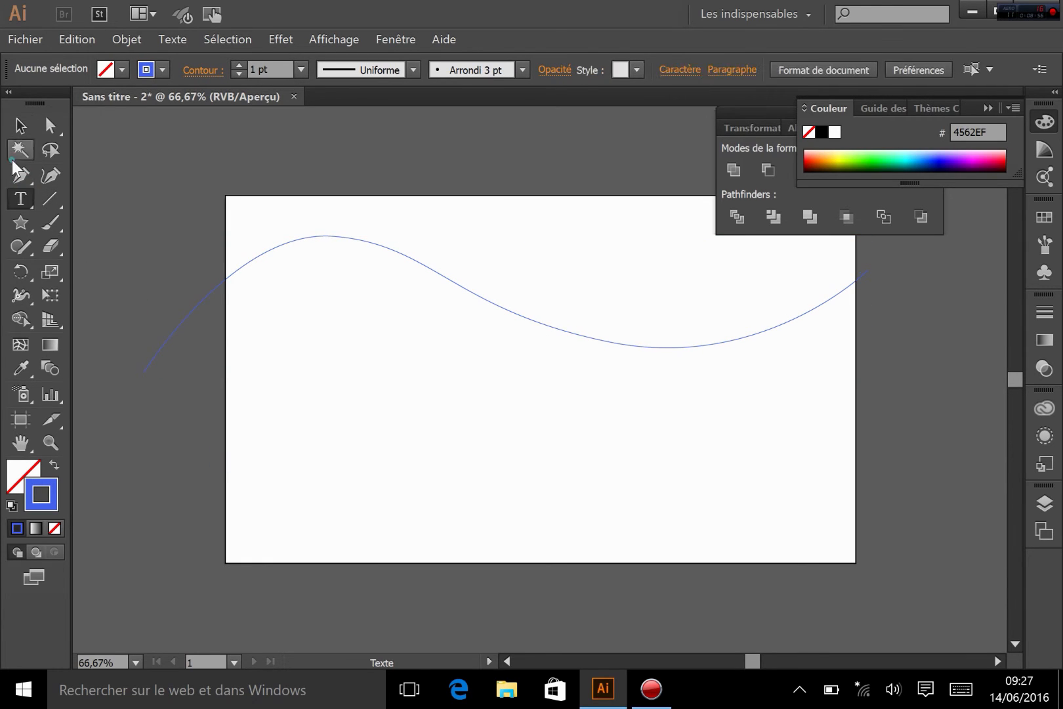
{"action": "left_click", "coordinate": [21, 151]}
{"action": "left_click", "coordinate": [31, 169]}
{"action": "left_click", "coordinate": [144, 417]}
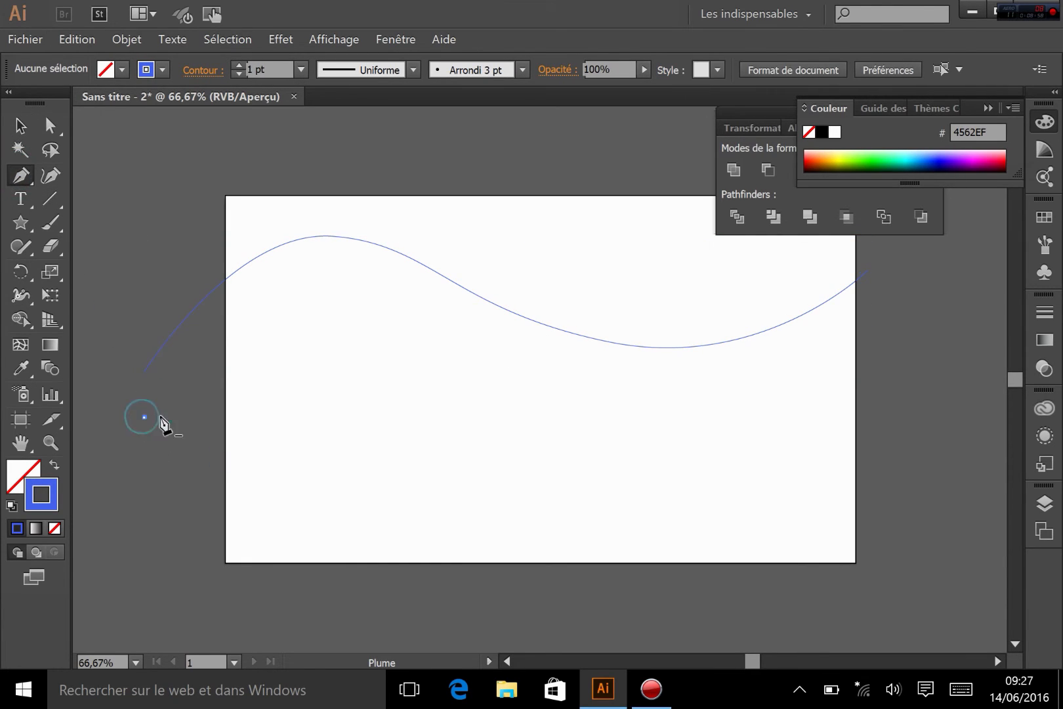
{"action": "left_click_drag", "start_coordinate": [324, 393], "coordinate": [414, 417]}
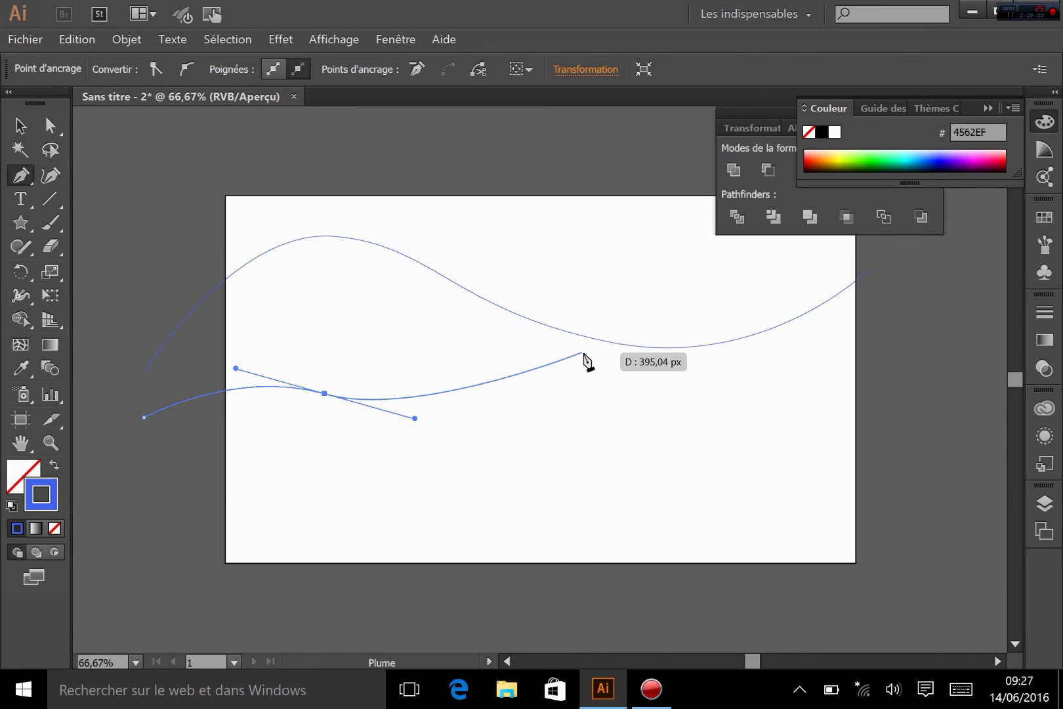
{"action": "left_click_drag", "start_coordinate": [585, 352], "coordinate": [650, 343]}
{"action": "left_click_drag", "start_coordinate": [849, 417], "coordinate": [946, 505]}
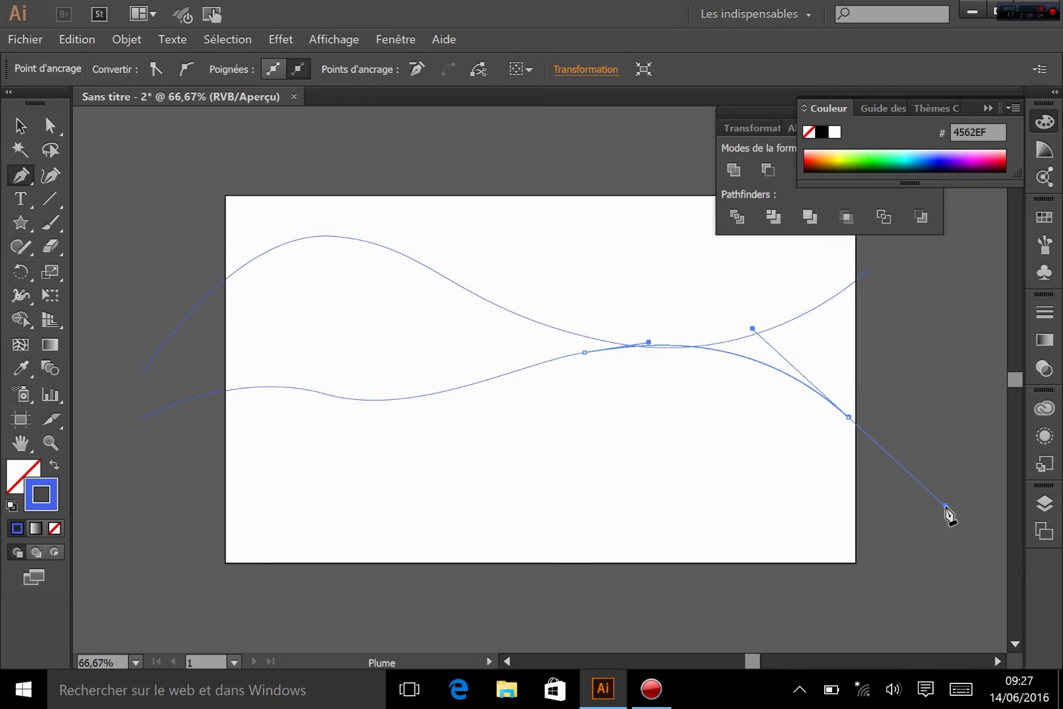
- Move the second path's second anchor point slightly up and left with Direct Selection
{"action": "left_click", "coordinate": [21, 125]}
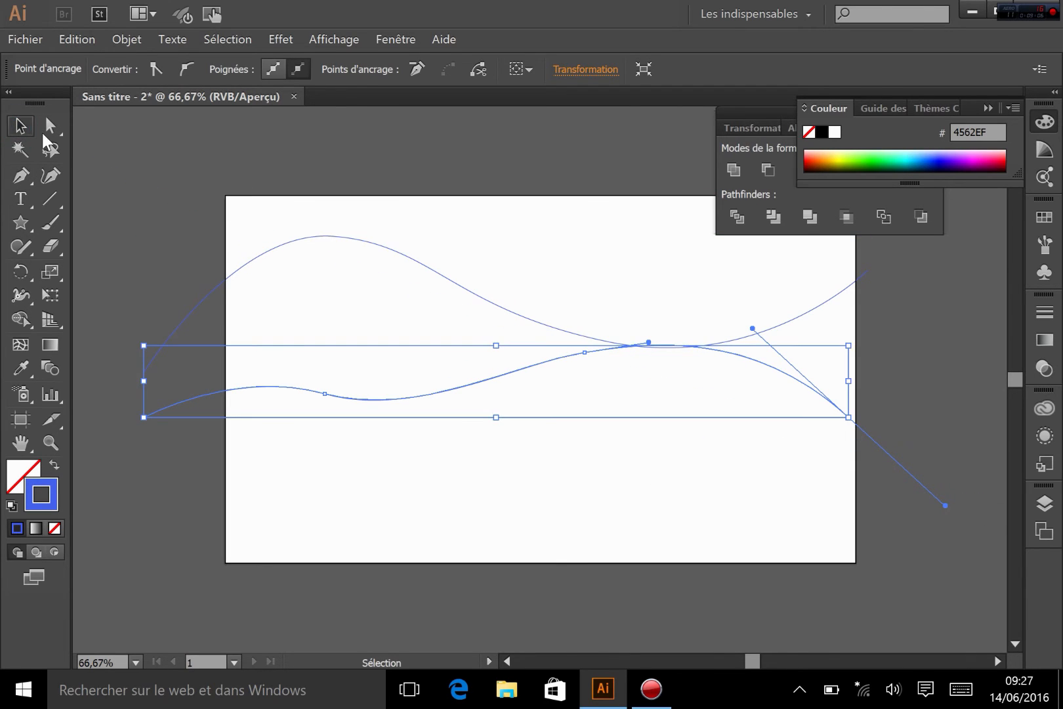
{"action": "left_click", "coordinate": [49, 124]}
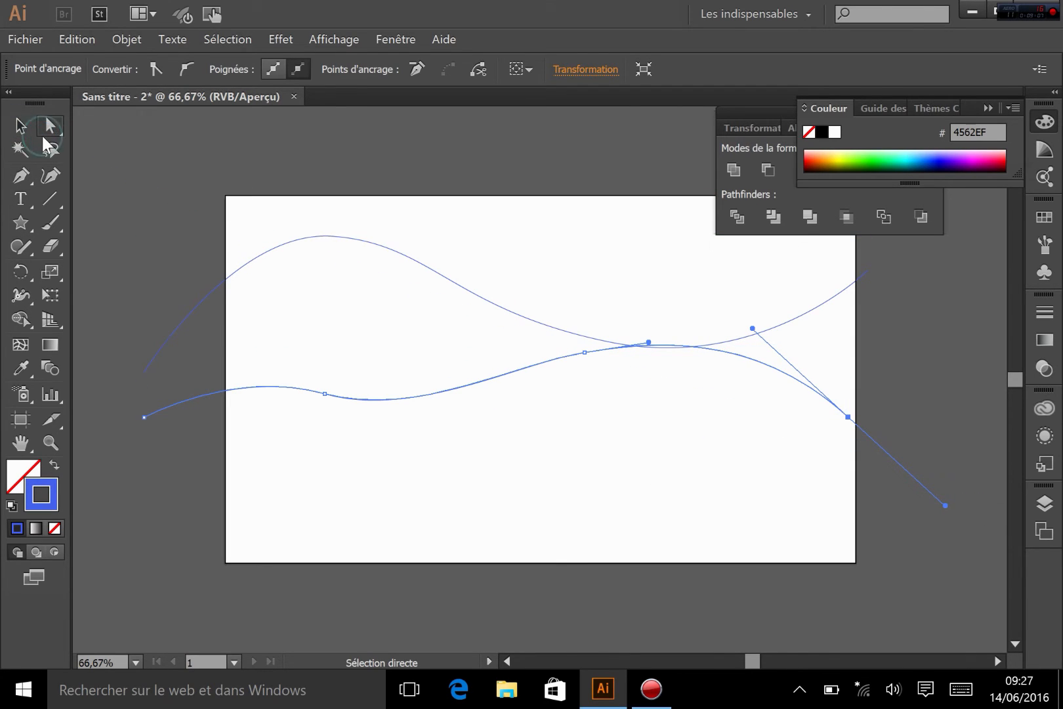
{"action": "left_click", "coordinate": [324, 394]}
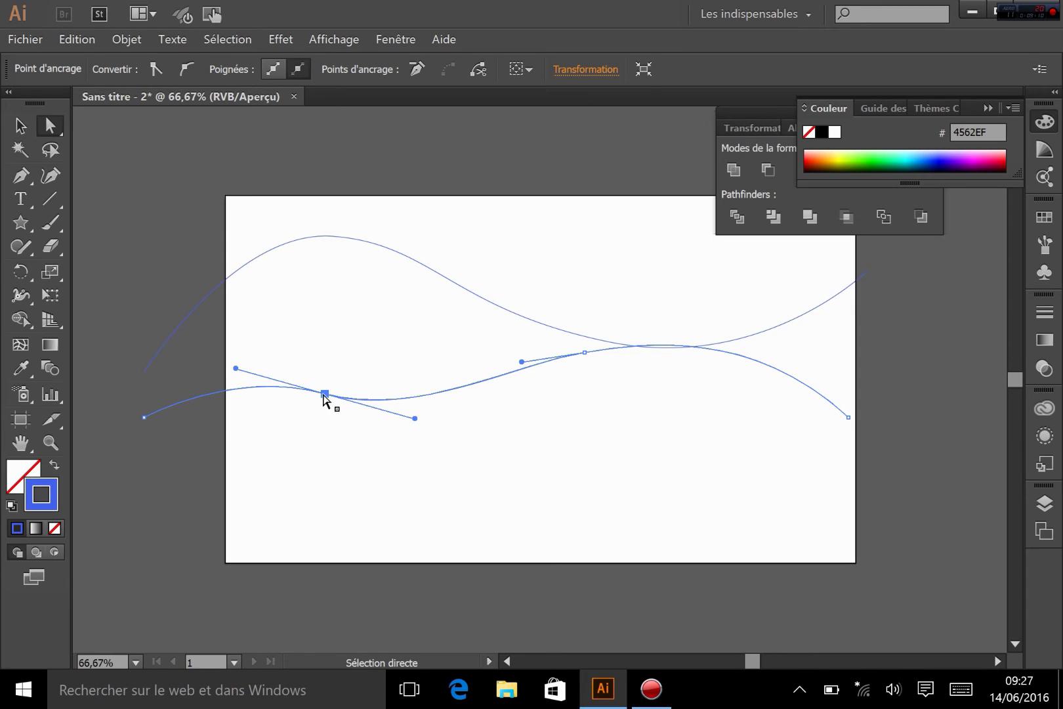
{"action": "left_click_drag", "start_coordinate": [324, 394], "coordinate": [302, 362]}
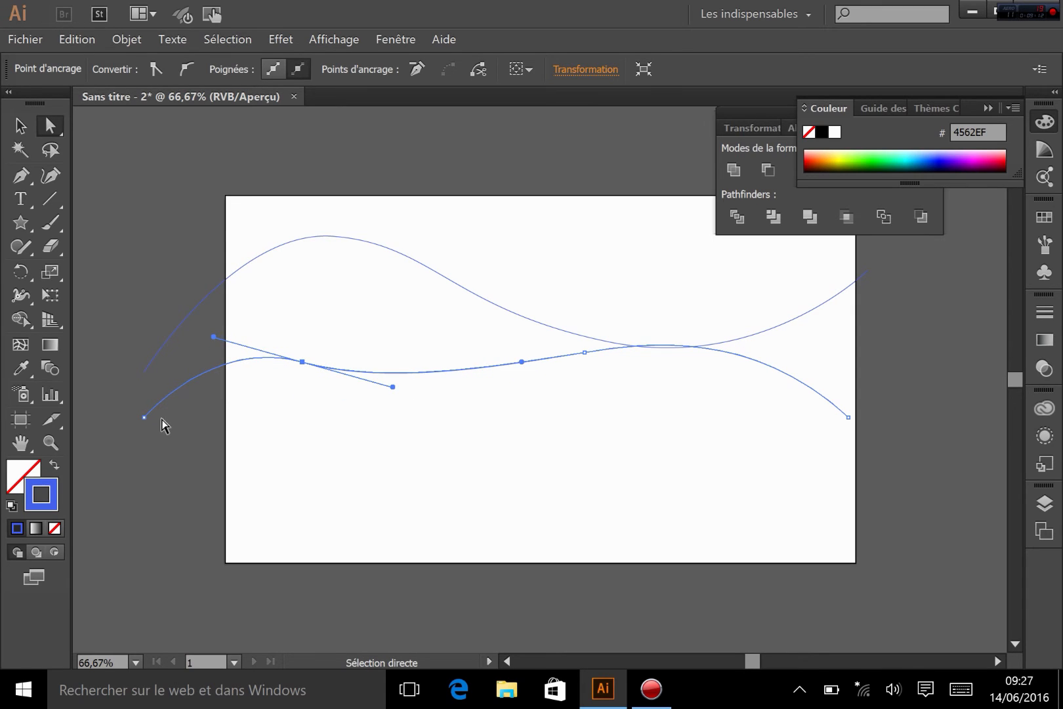
- Pull the lower path's left endpoint down and left, swing its second anchor's handle upward with Direct Selection, and deselect the path
{"action": "left_click_drag", "start_coordinate": [141, 419], "coordinate": [78, 518]}
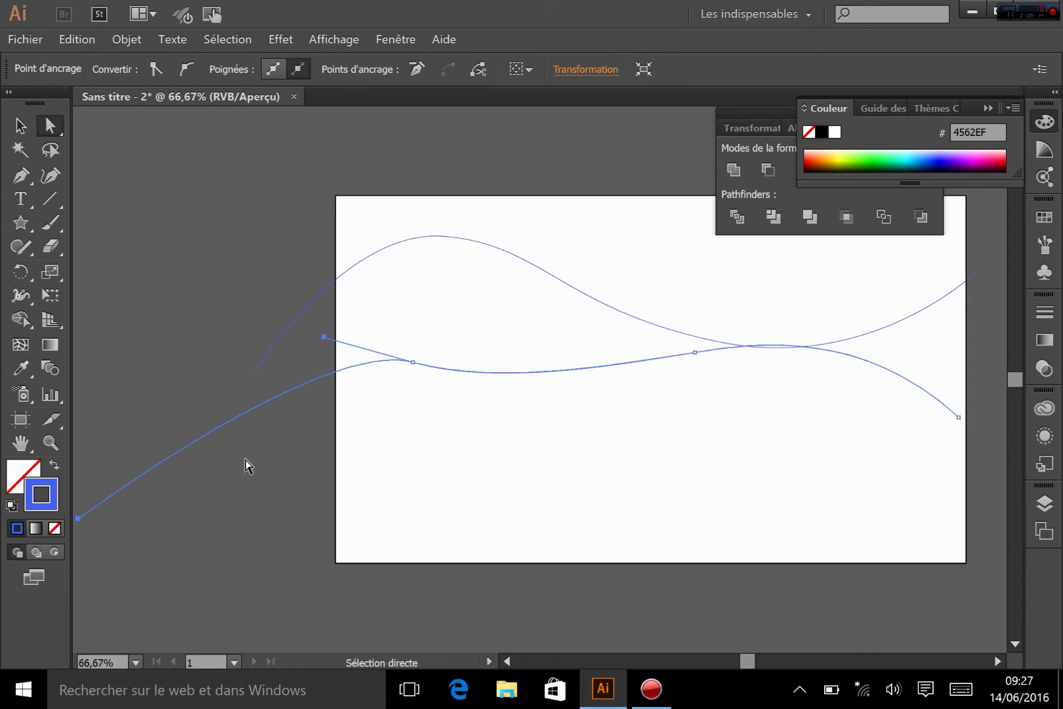
{"action": "left_click", "coordinate": [507, 493]}
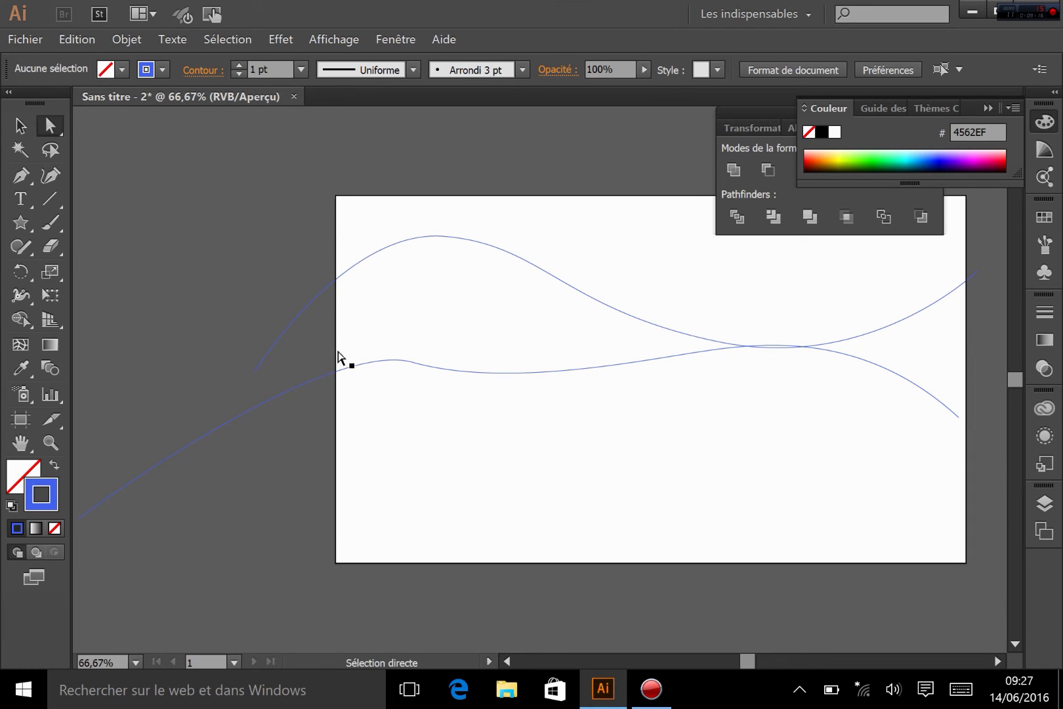
{"action": "left_click", "coordinate": [415, 361]}
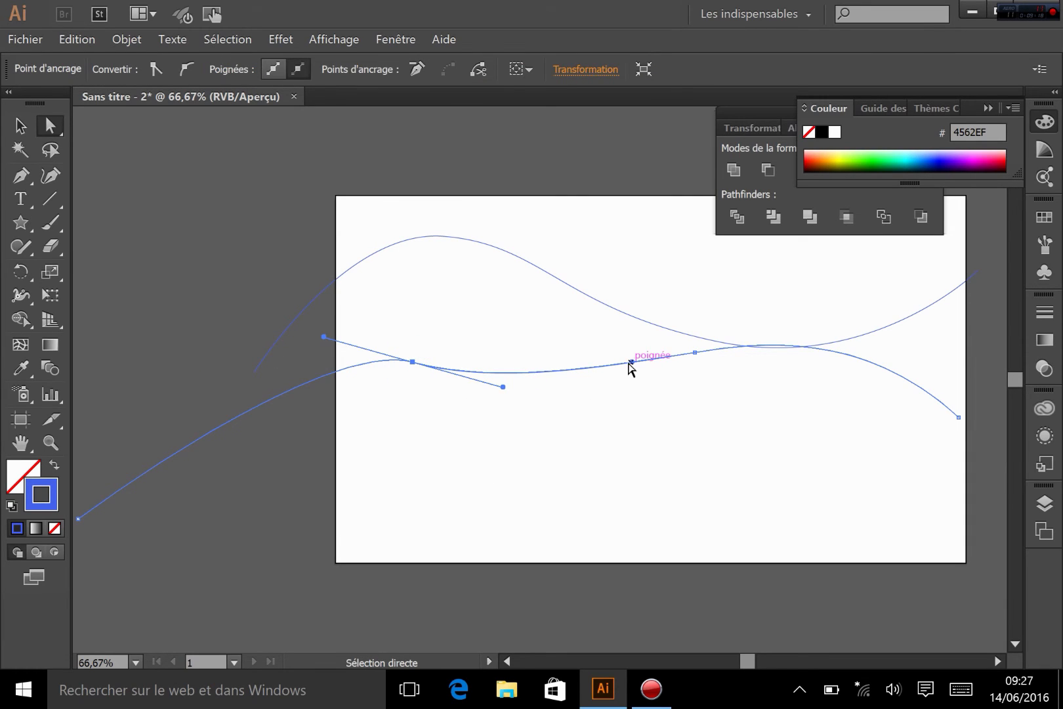
{"action": "left_click_drag", "start_coordinate": [504, 386], "coordinate": [490, 322]}
{"action": "mouse_move", "coordinate": [622, 367]}
{"action": "left_mouse_down"}
{"action": "mouse_move", "coordinate": [517, 417]}
{"action": "mouse_move", "coordinate": [572, 408]}
{"action": "mouse_move", "coordinate": [636, 363]}
{"action": "left_mouse_up"}
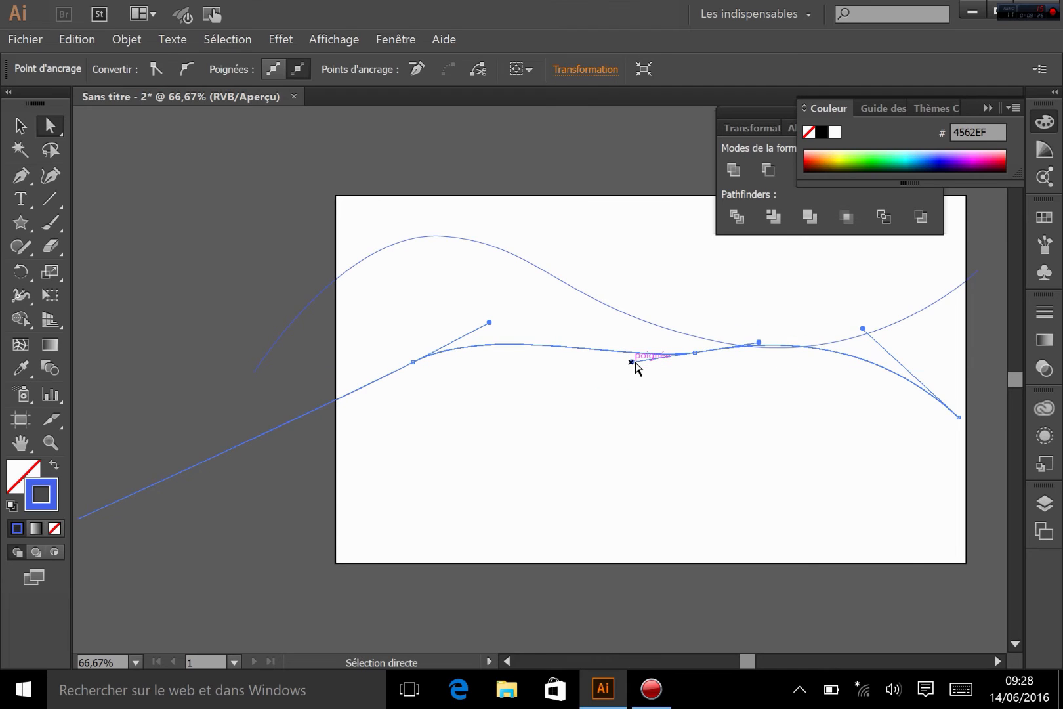
{"action": "left_click", "coordinate": [538, 458]}
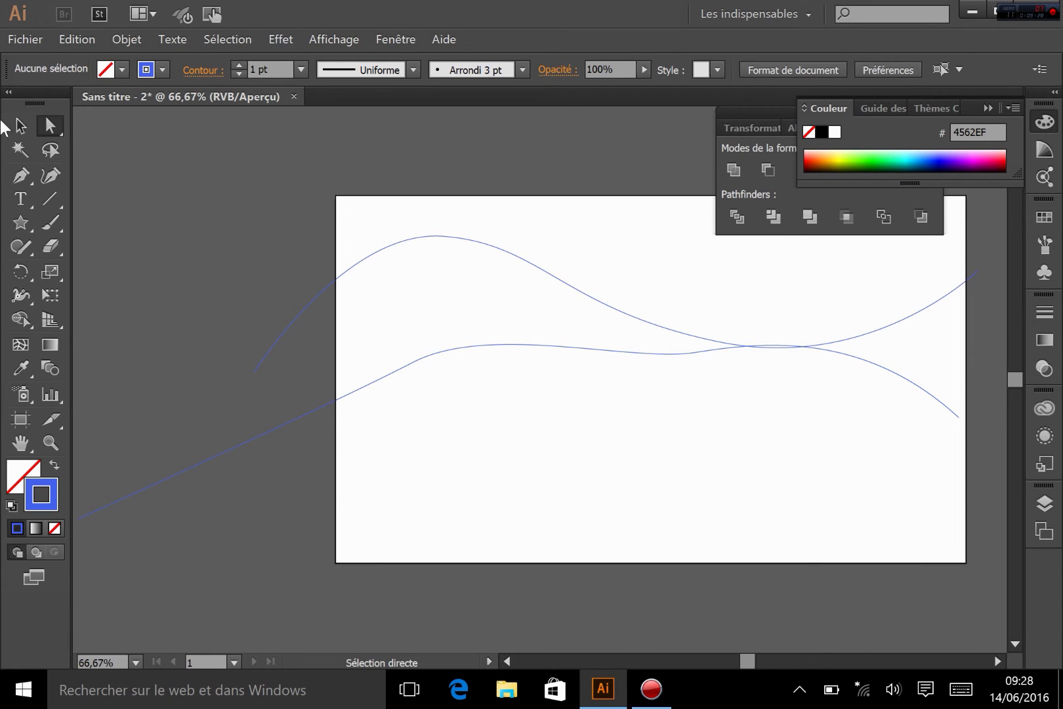
- Move the lower path down, clear of the upper one, and set its stroke colour to cyan 71E7EA
{"action": "left_click", "coordinate": [20, 125]}
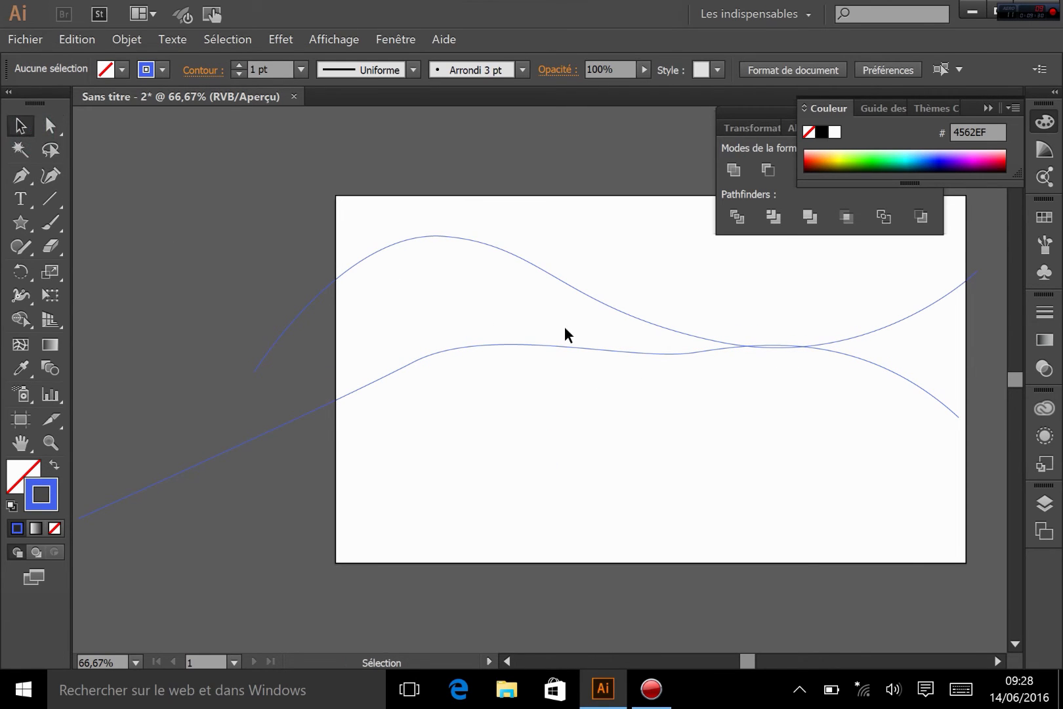
{"action": "left_click_drag", "start_coordinate": [546, 349], "coordinate": [547, 447]}
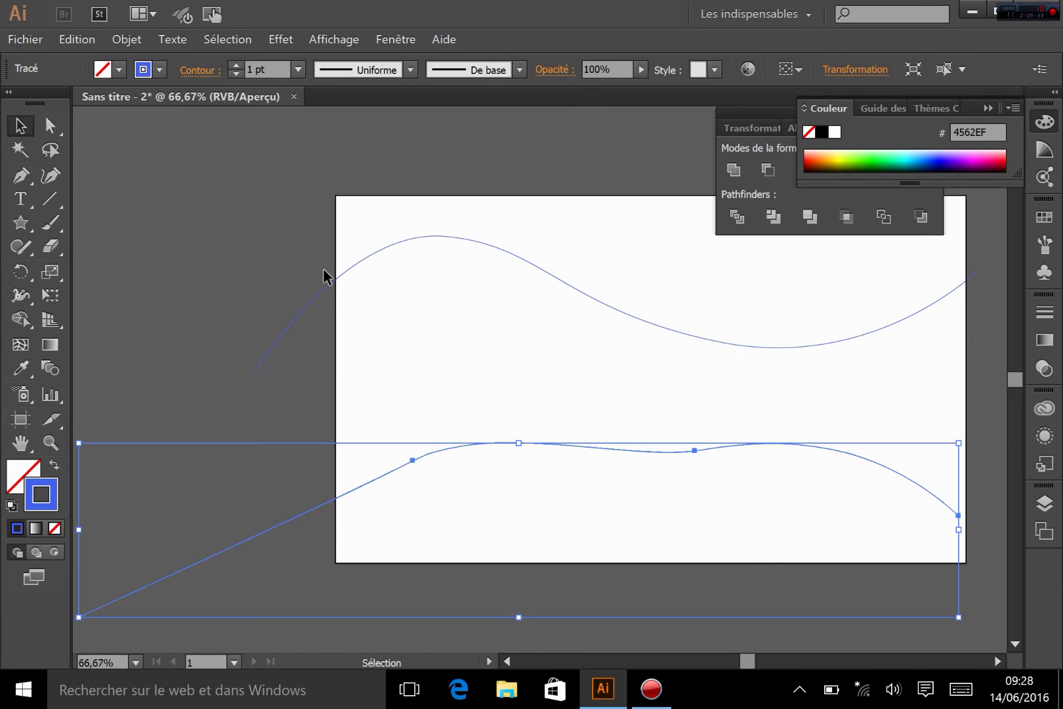
{"action": "double_click", "coordinate": [52, 491]}
{"action": "left_click", "coordinate": [401, 233]}
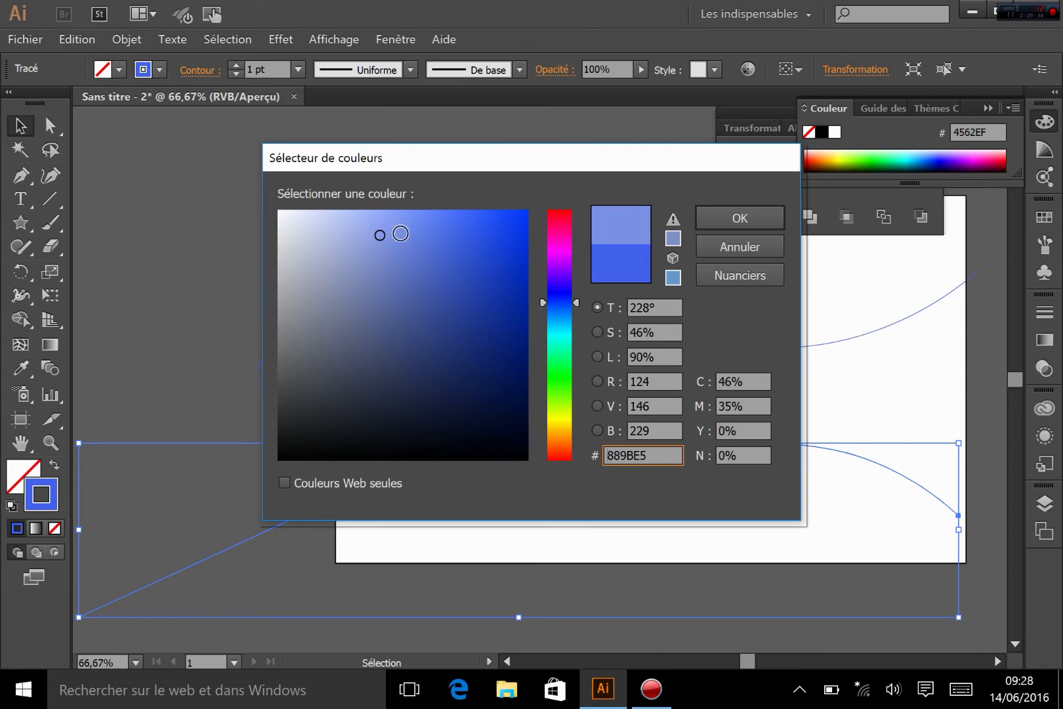
{"action": "left_click", "coordinate": [408, 230]}
{"action": "left_click", "coordinate": [556, 326]}
{"action": "left_click", "coordinate": [558, 341]}
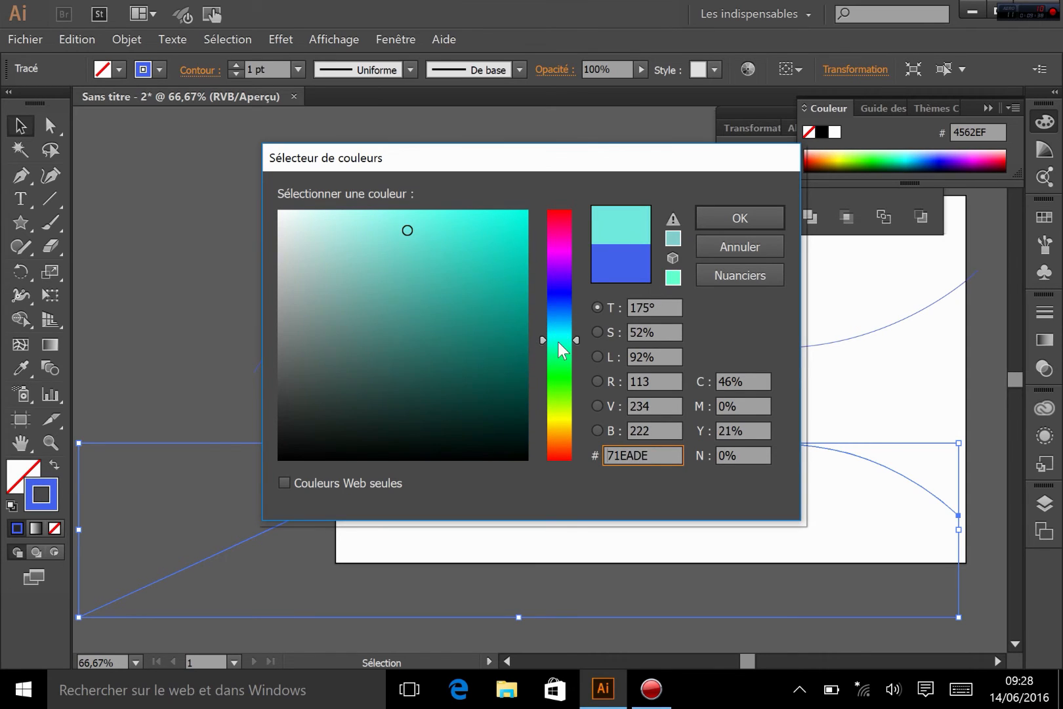
{"action": "left_click_drag", "start_coordinate": [559, 342], "coordinate": [560, 335]}
{"action": "left_click", "coordinate": [762, 221]}
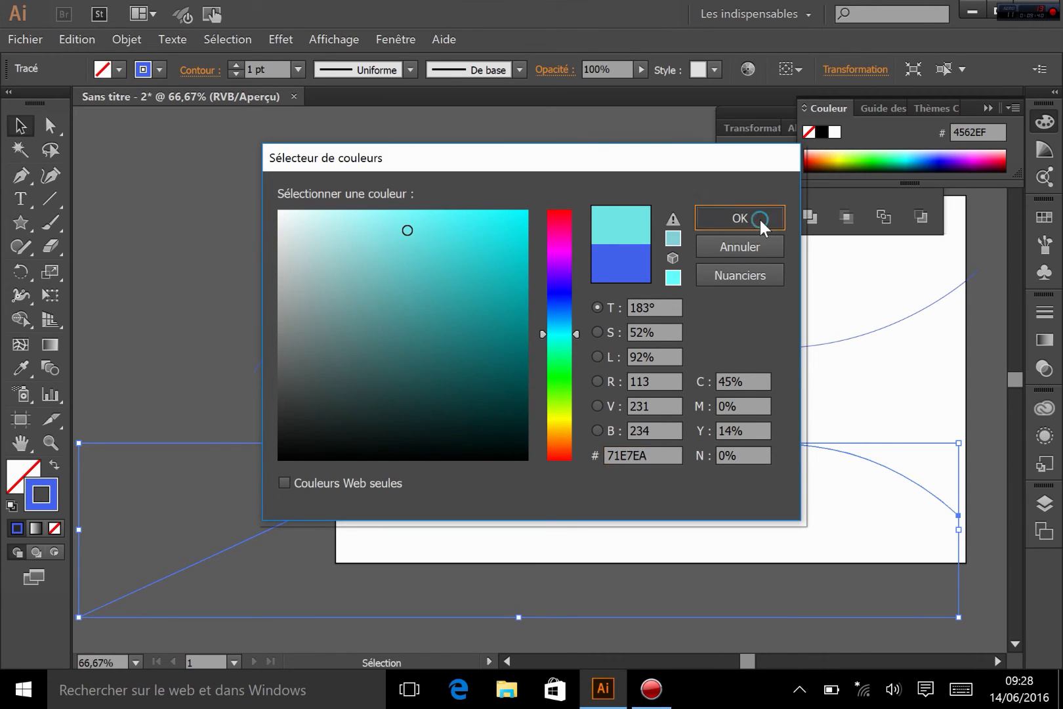
{"action": "left_click", "coordinate": [455, 397]}
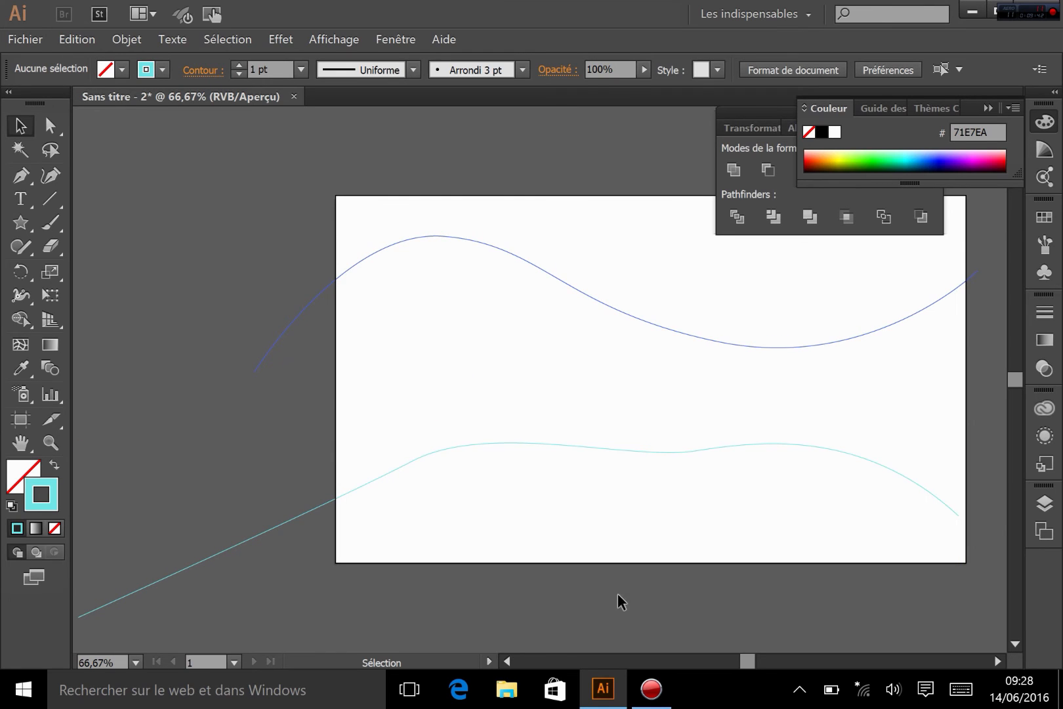
- Shift only the cyan path to the right so it runs past the artboard's right edge
{"action": "left_click_drag", "start_coordinate": [526, 175], "coordinate": [631, 558]}
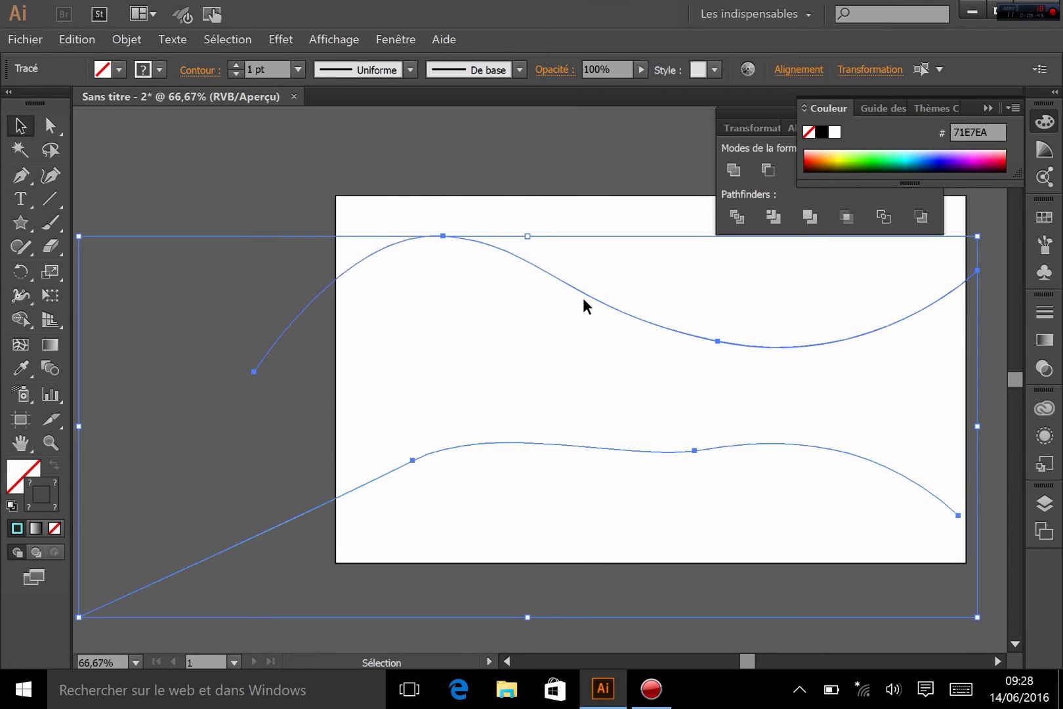
{"action": "left_click", "coordinate": [600, 499]}
{"action": "left_click_drag", "start_coordinate": [571, 443], "coordinate": [644, 438]}
- Select both wavy paths and blend the blue one into the cyan one with the Blend tool
{"action": "left_click_drag", "start_coordinate": [654, 208], "coordinate": [696, 498]}
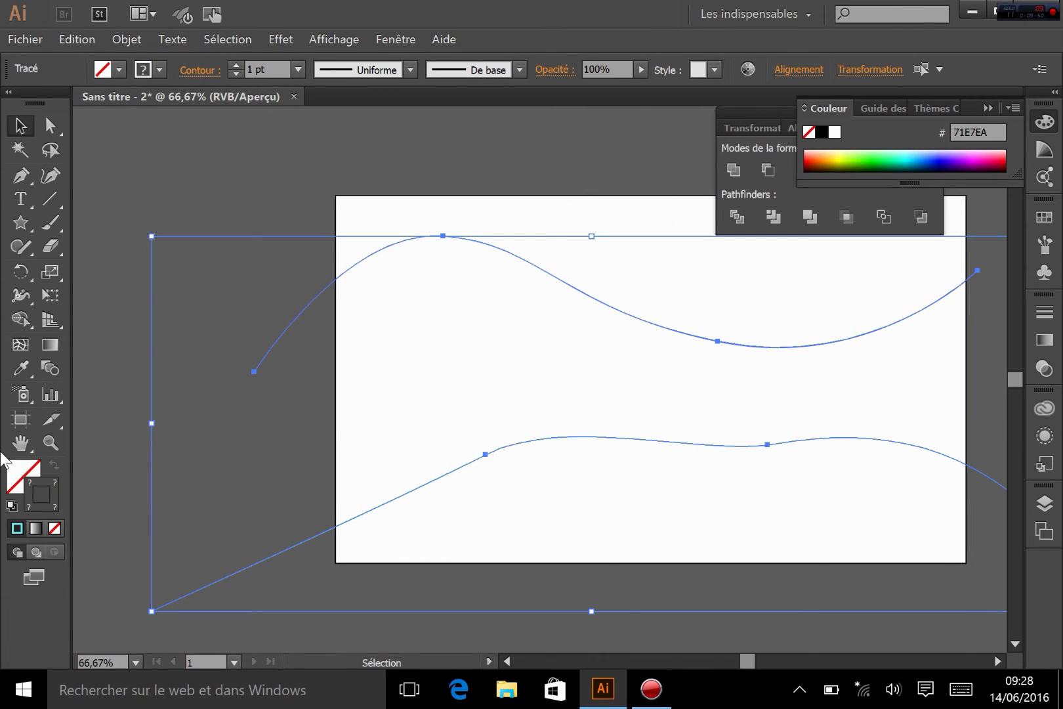
{"action": "left_click", "coordinate": [50, 369]}
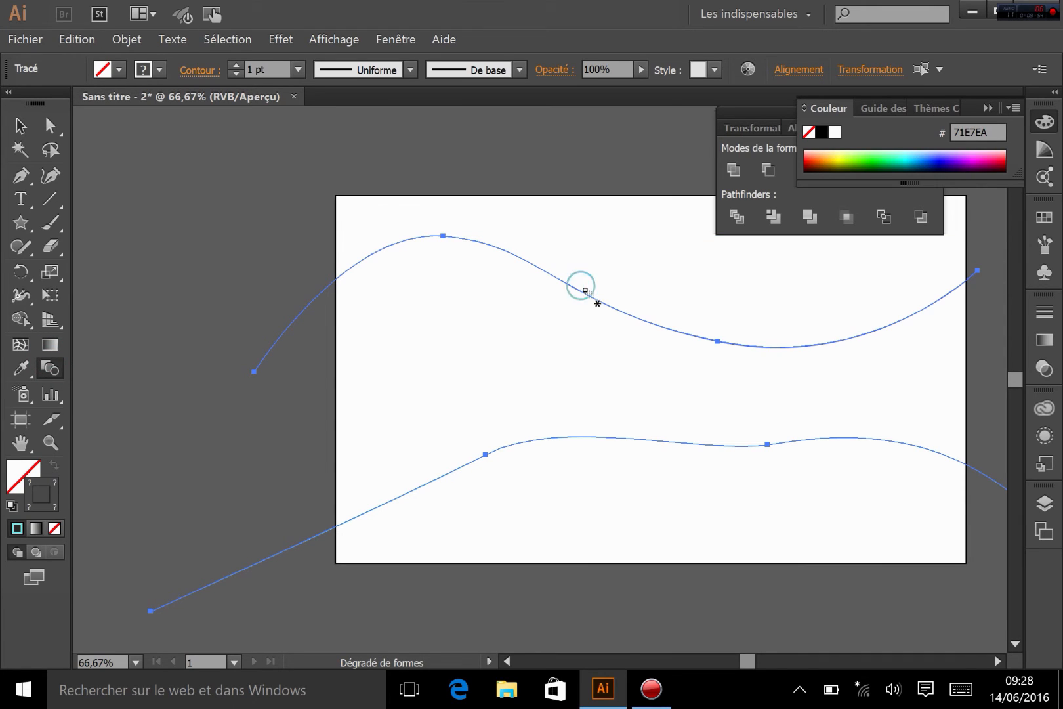
{"action": "left_click", "coordinate": [575, 438]}
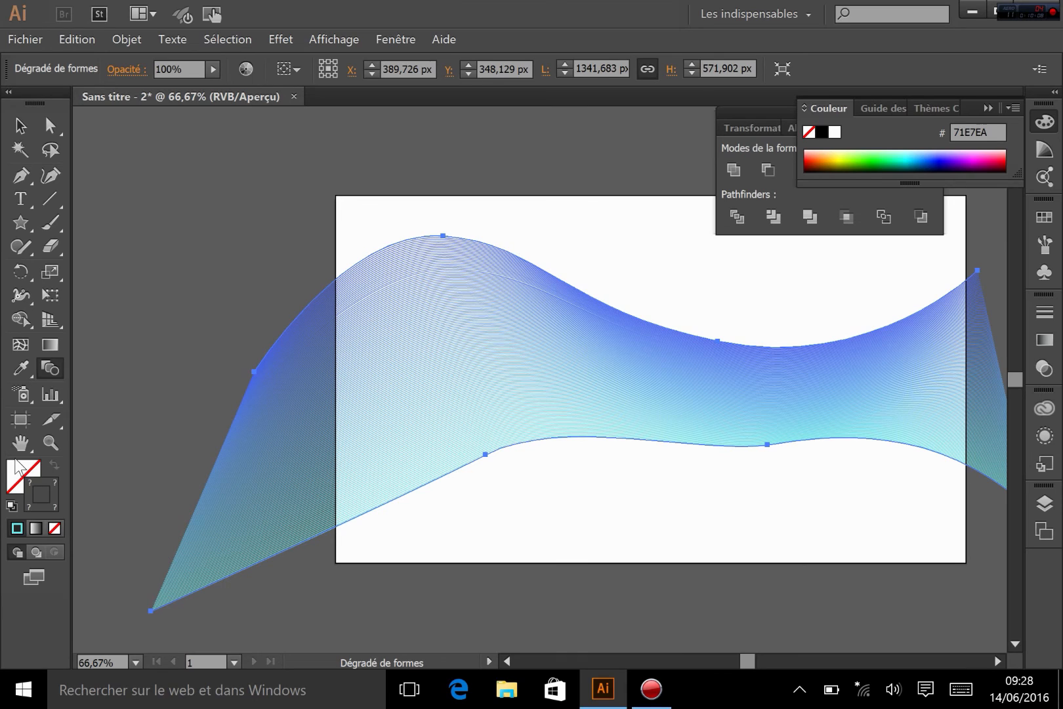
- Switch the blend's spacing to Etapes with 255 steps and turn on the preview
{"action": "double_click", "coordinate": [53, 362]}
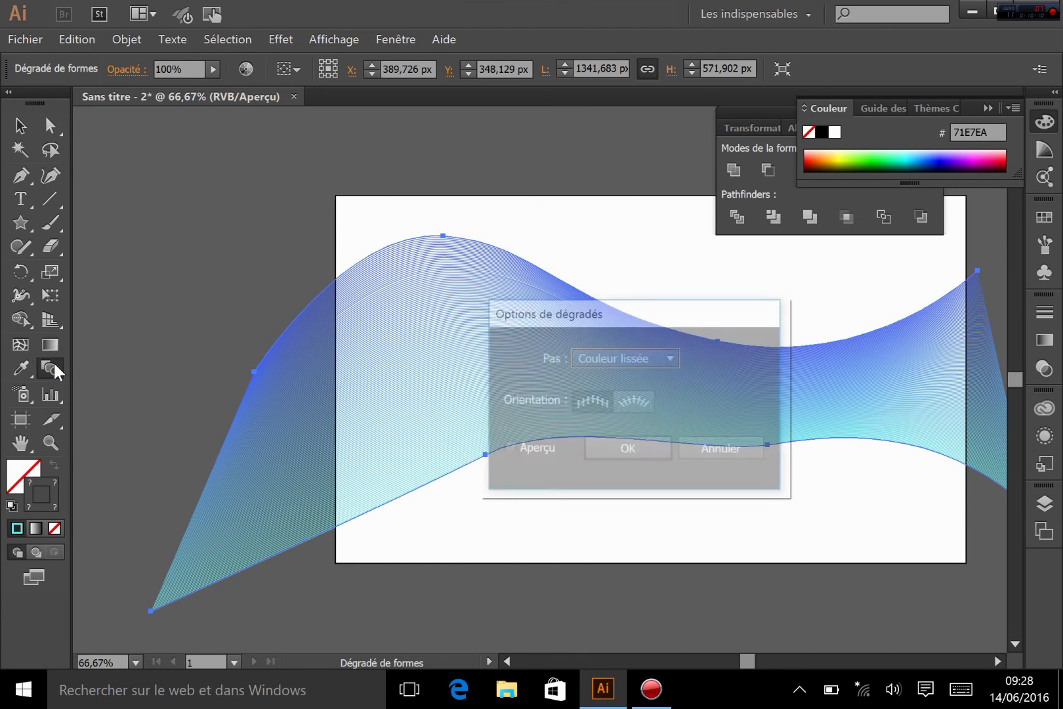
{"action": "left_click", "coordinate": [635, 358]}
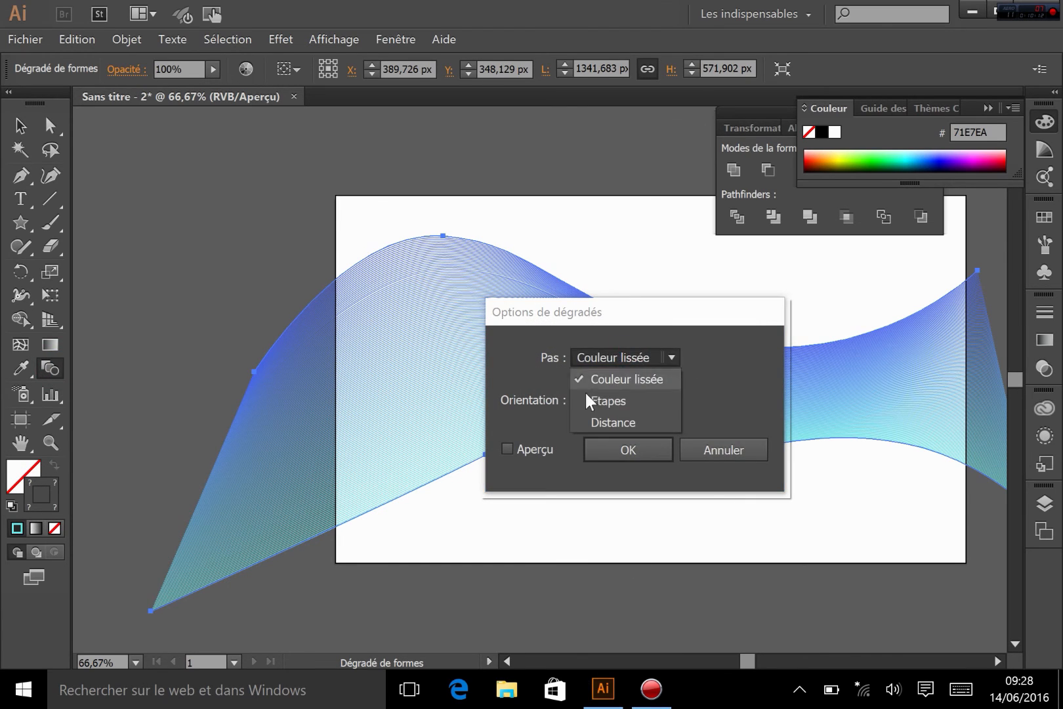
{"action": "left_click", "coordinate": [606, 399]}
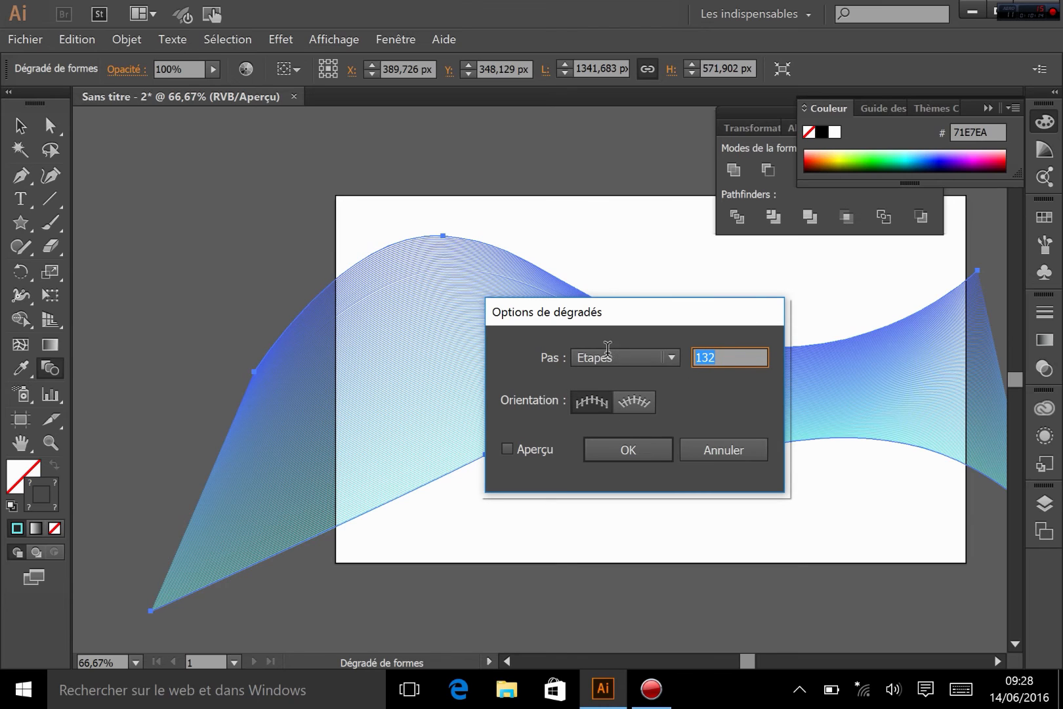
{"action": "type", "text": "255"}
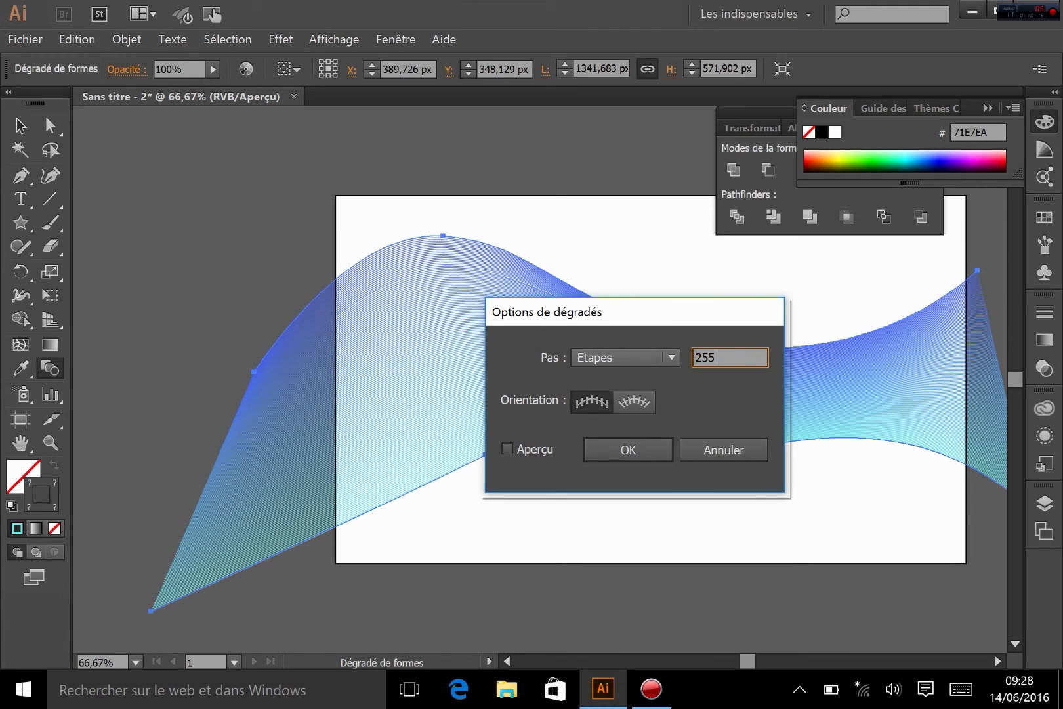
{"action": "left_click", "coordinate": [522, 446]}
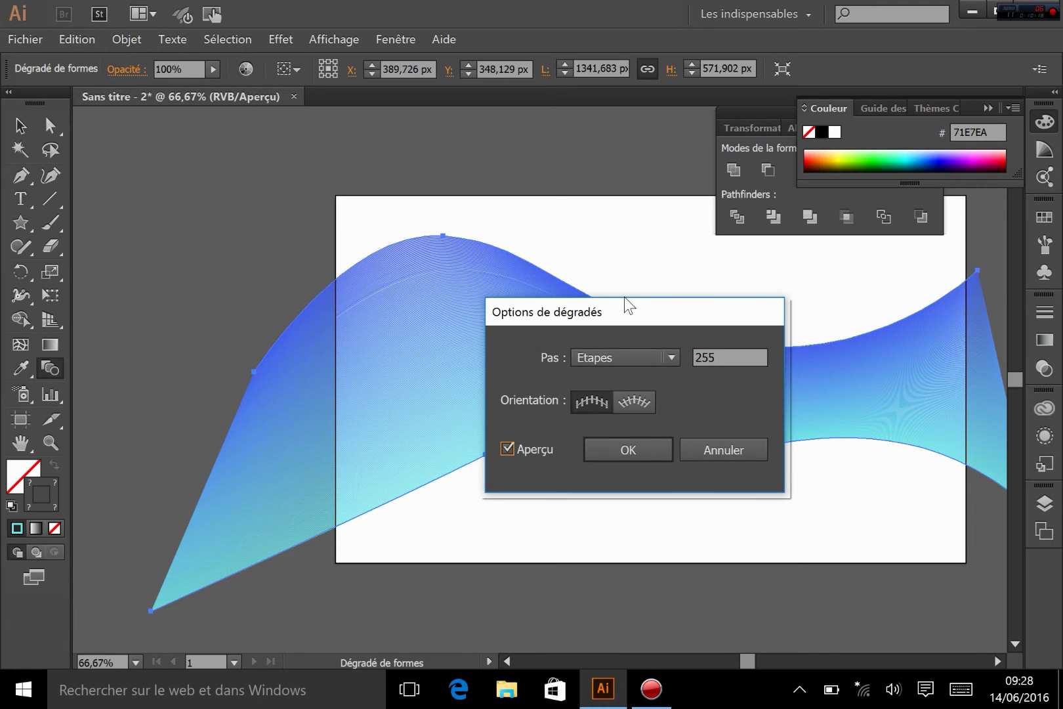
- Uncover the artwork behind the blend options and try 256 and 300 steps, comparing the preview
{"action": "left_click_drag", "start_coordinate": [597, 301], "coordinate": [469, 399]}
{"action": "left_click_drag", "start_coordinate": [589, 453], "coordinate": [551, 450]}
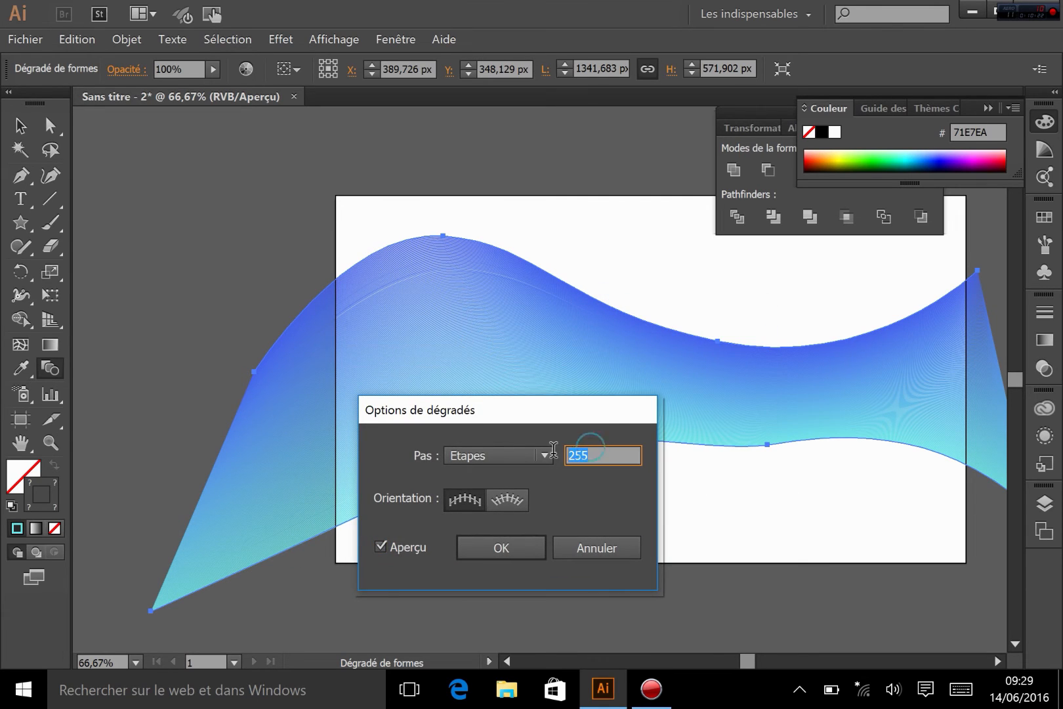
{"action": "type", "text": "256"}
{"action": "left_click", "coordinate": [381, 546]}
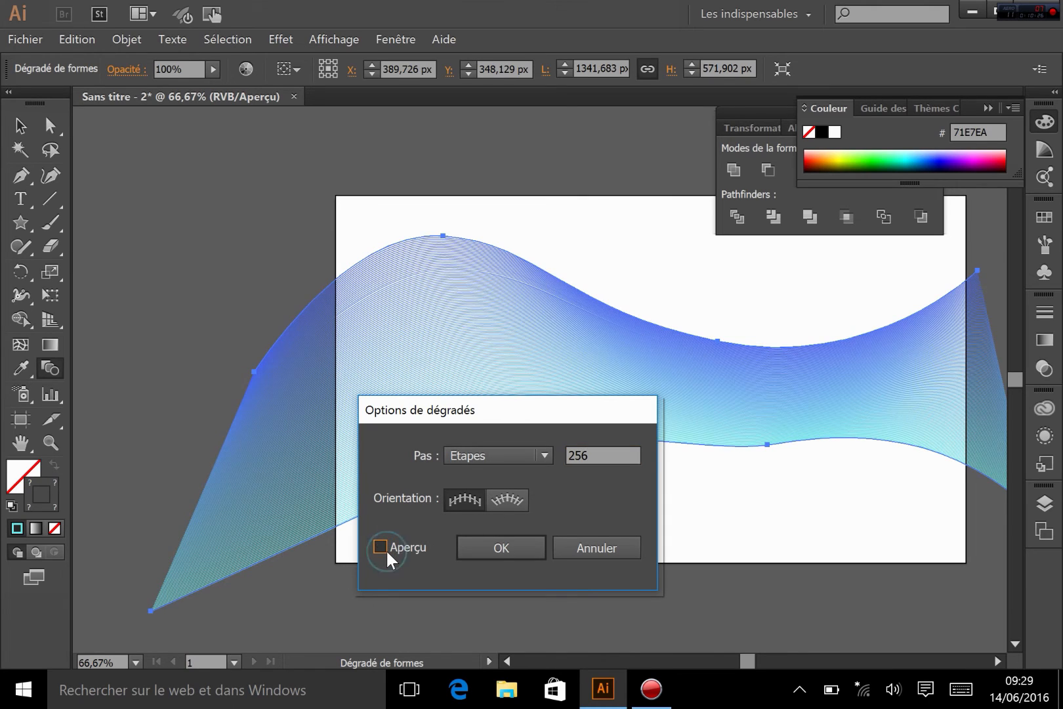
{"action": "left_click", "coordinate": [381, 546]}
{"action": "left_click", "coordinate": [598, 456]}
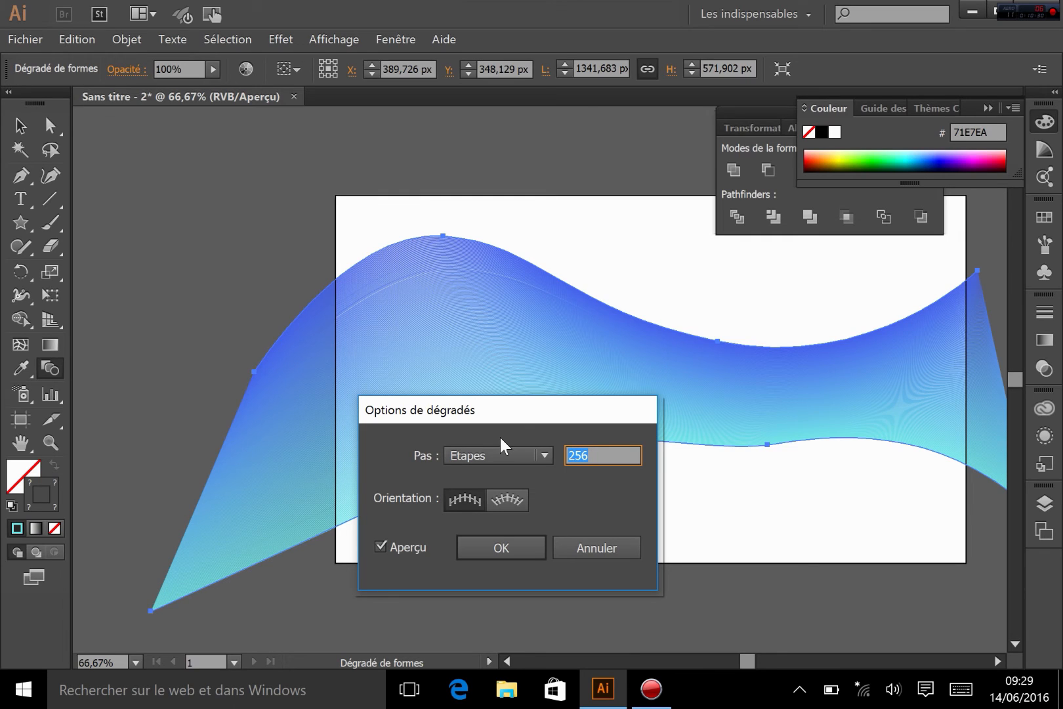
{"action": "type", "text": "300"}
{"action": "key", "text": "Tab"}
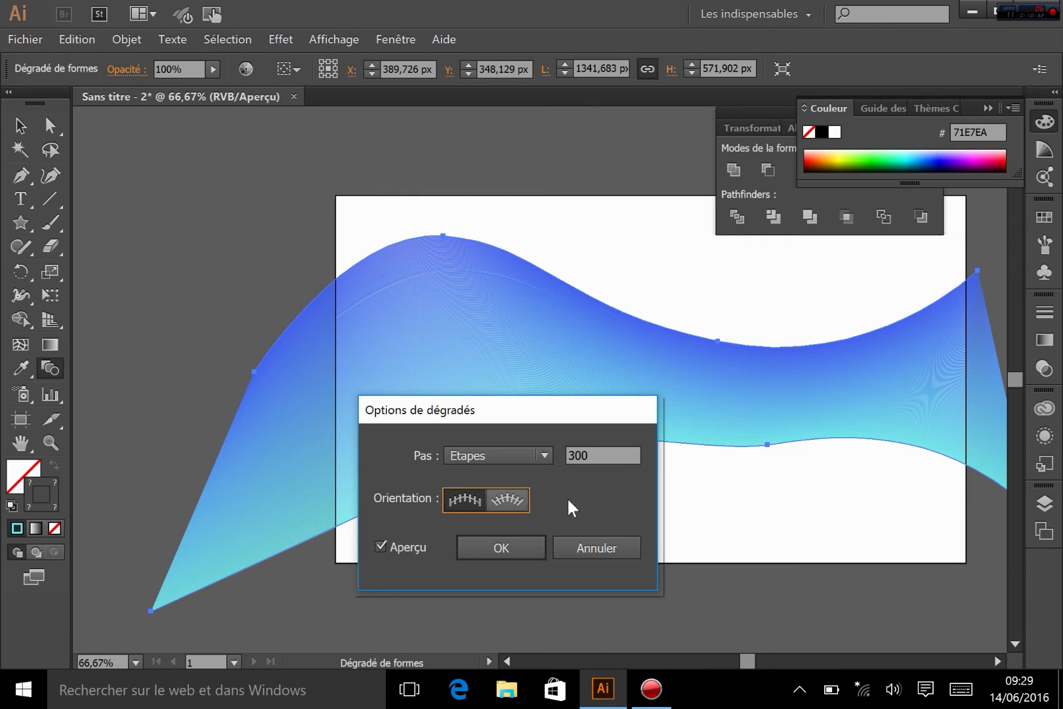
- Set the blend to 800 steps, compare it with the preview, and apply the options
{"action": "left_click", "coordinate": [597, 455]}
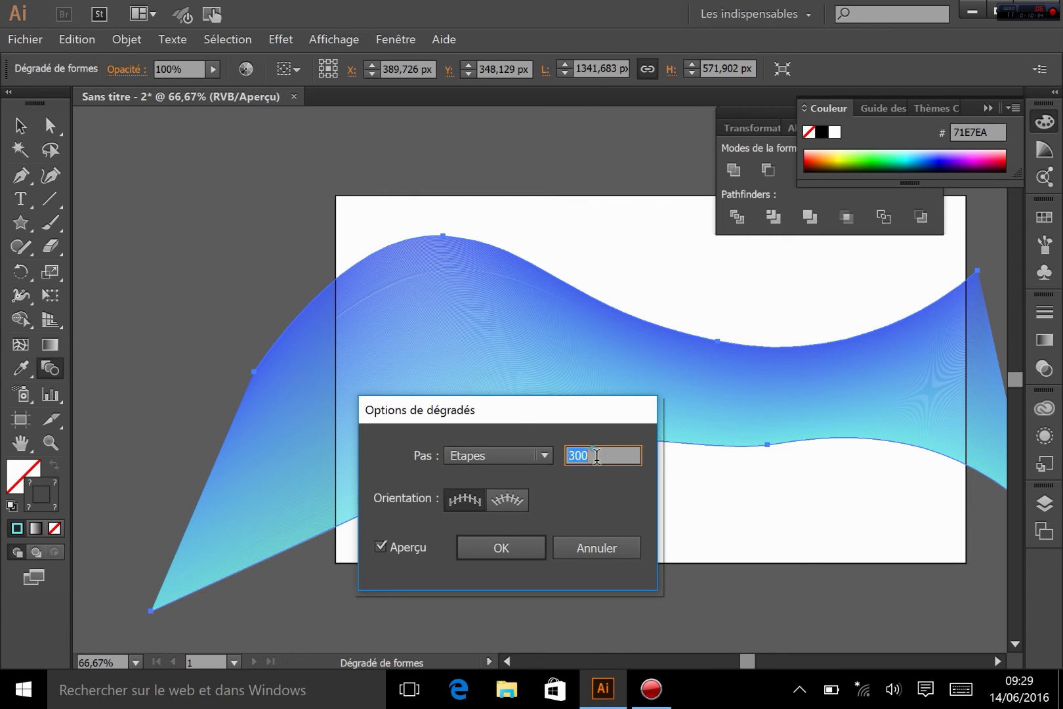
{"action": "type", "text": "800"}
{"action": "key", "text": "Tab"}
{"action": "left_click", "coordinate": [386, 547]}
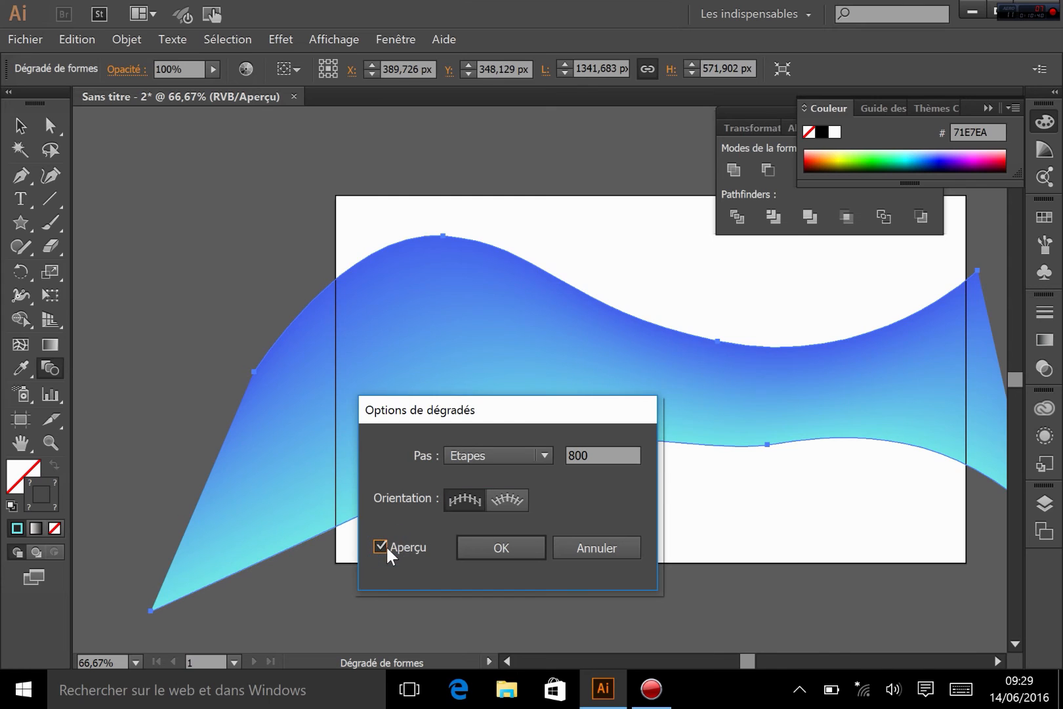
{"action": "left_click", "coordinate": [386, 547]}
{"action": "left_click", "coordinate": [499, 554]}
- Inspect the smooth blend at 100% and 50% zoom and delete it from the artboard
{"action": "key", "text": "ctrl+1"}
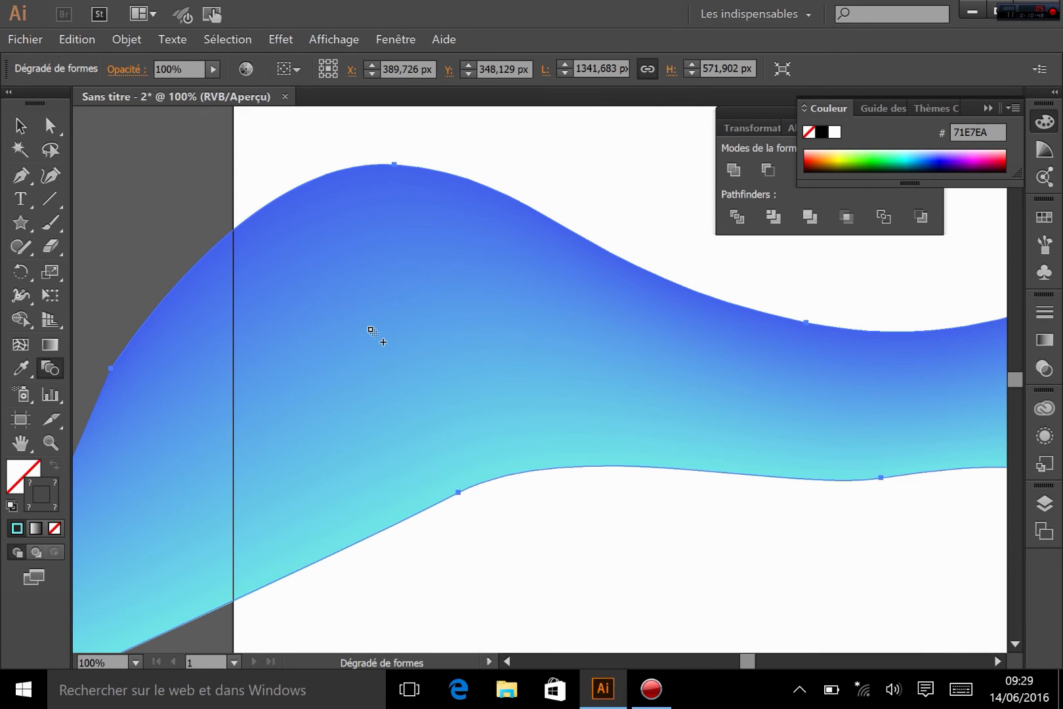
{"action": "left_click", "coordinate": [20, 124]}
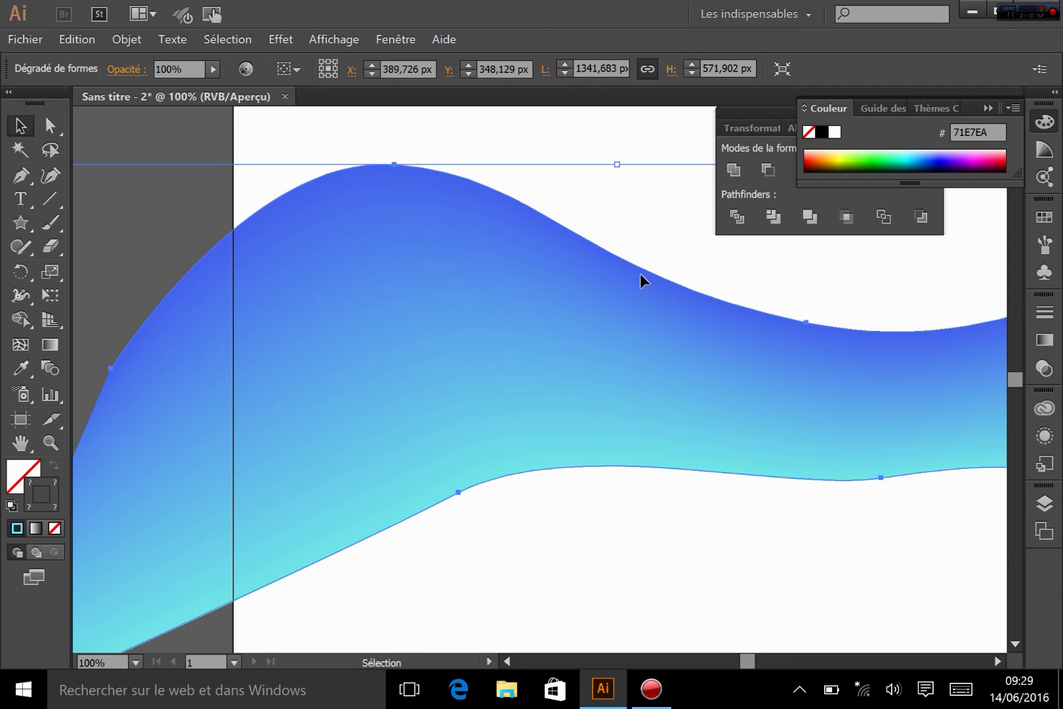
{"action": "key", "text": "a"}
{"action": "key", "text": "ctrl+minus"}
{"action": "key", "text": "ctrl+minus"}
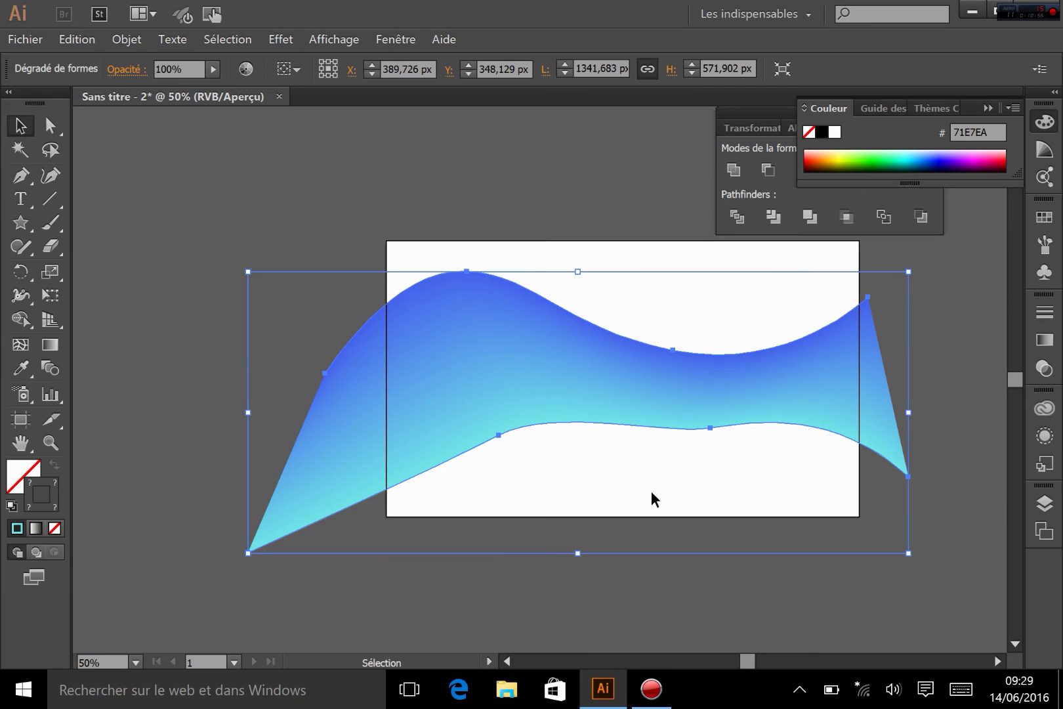
{"action": "left_click", "coordinate": [512, 581]}
{"action": "double_click", "coordinate": [406, 410]}
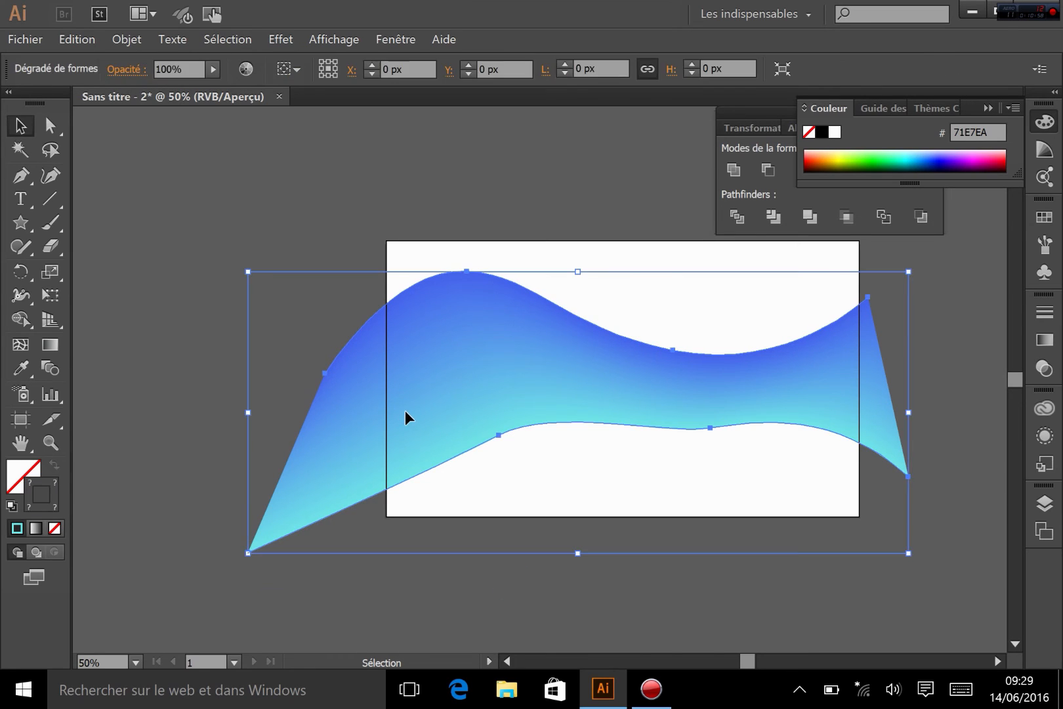
{"action": "key", "text": "Delete"}
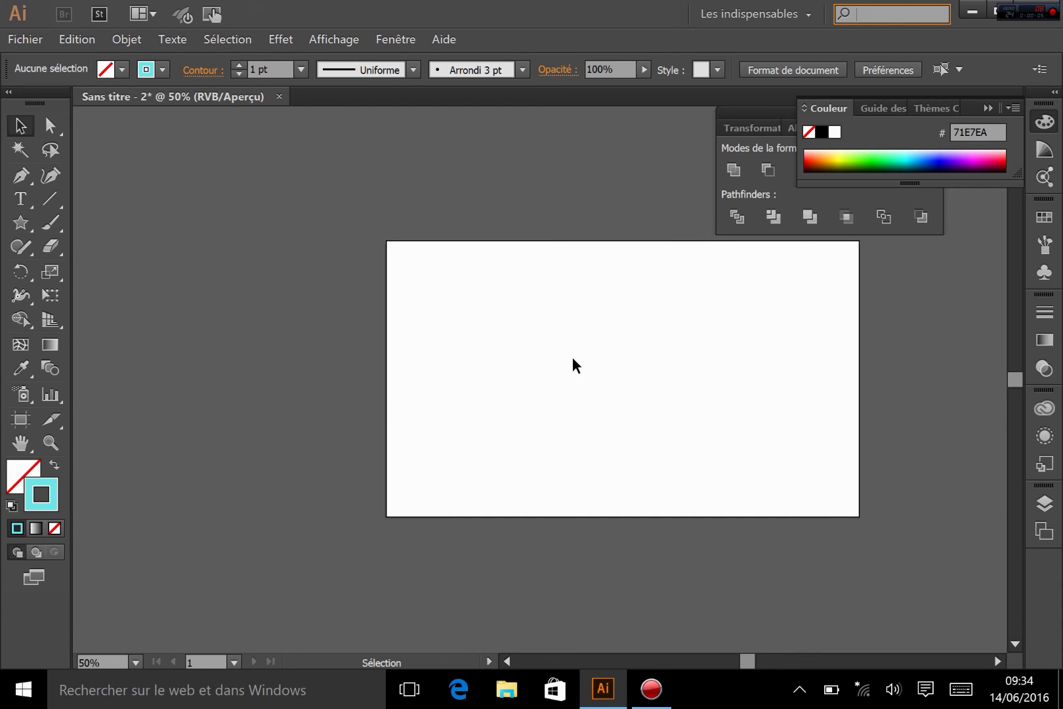
- Draw a square with a cyan outline and no fill in the left part of the empty artboard
{"action": "key", "text": "ctrl+plus"}
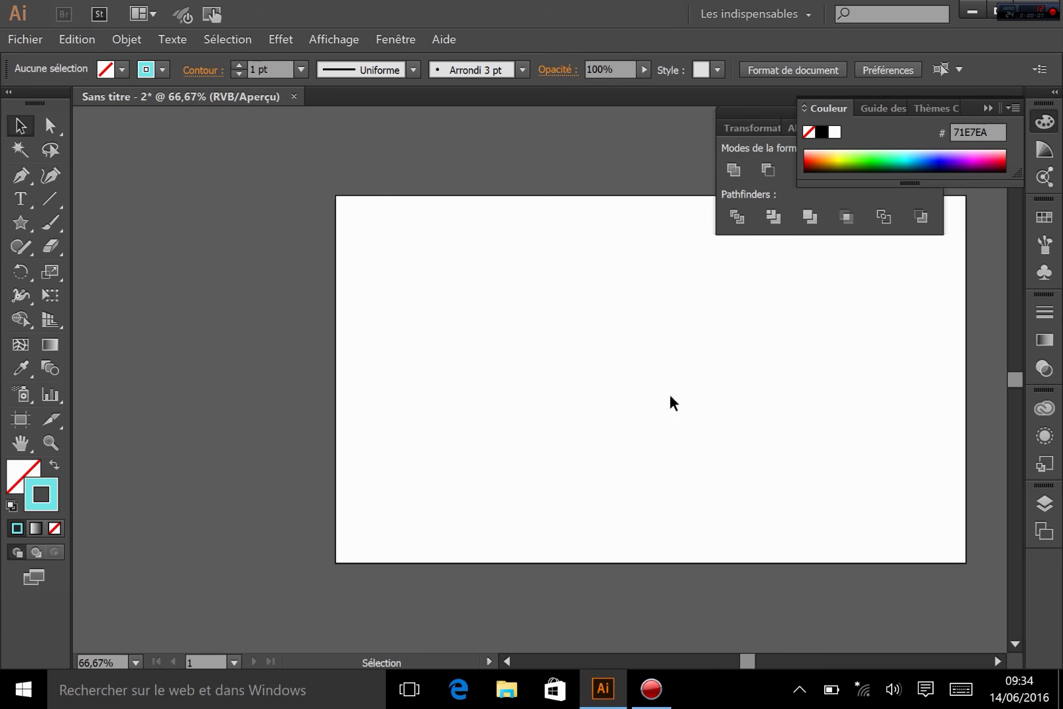
{"action": "key", "text": "space"}
{"action": "left_click_drag", "start_coordinate": [687, 382], "coordinate": [480, 352]}
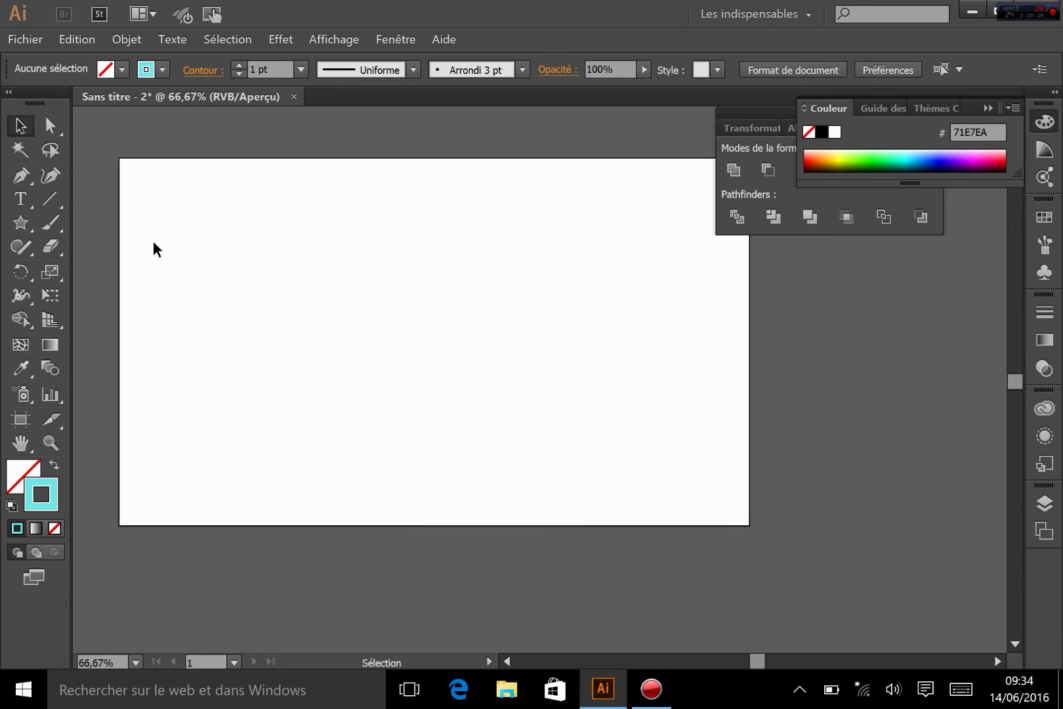
{"action": "left_click", "coordinate": [23, 224]}
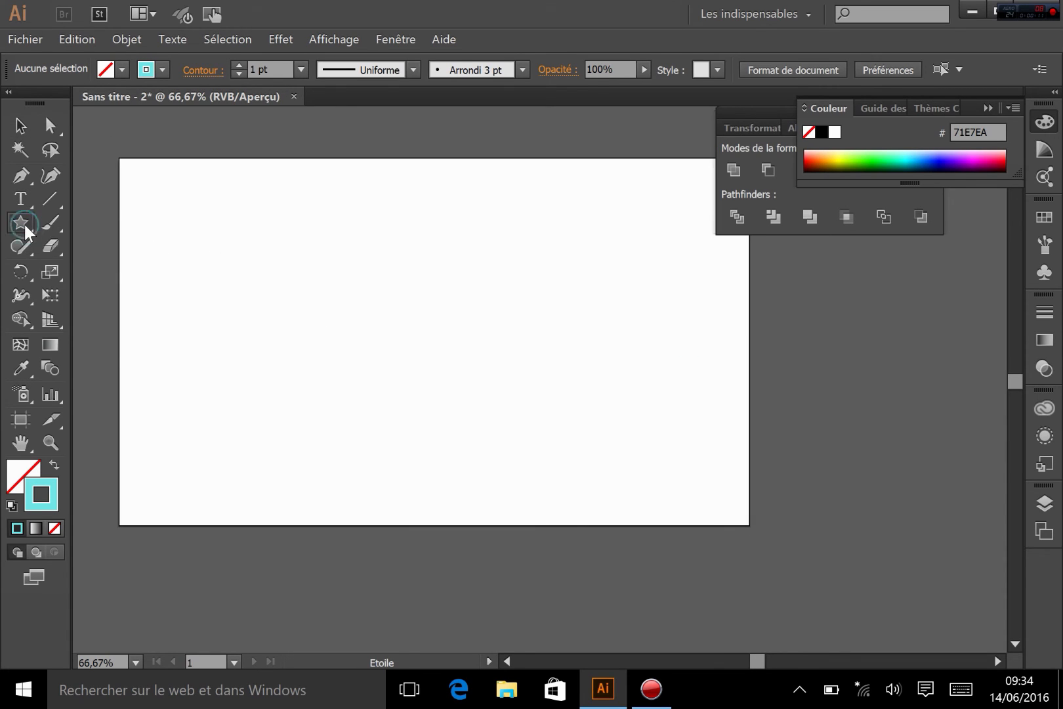
{"action": "left_click_drag", "start_coordinate": [25, 225], "coordinate": [76, 222]}
{"action": "left_click_drag", "start_coordinate": [172, 292], "coordinate": [275, 363]}
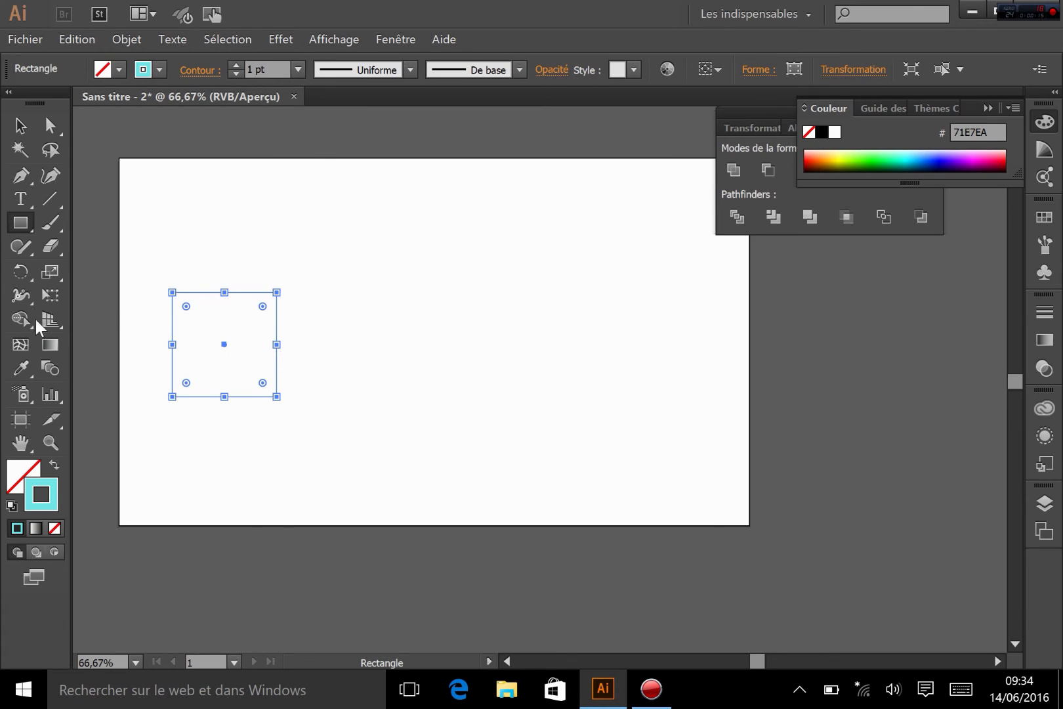
- Fill the square with its cyan outline colour, leaving no outline, and draw a matching circle to its right
{"action": "left_click", "coordinate": [55, 466]}
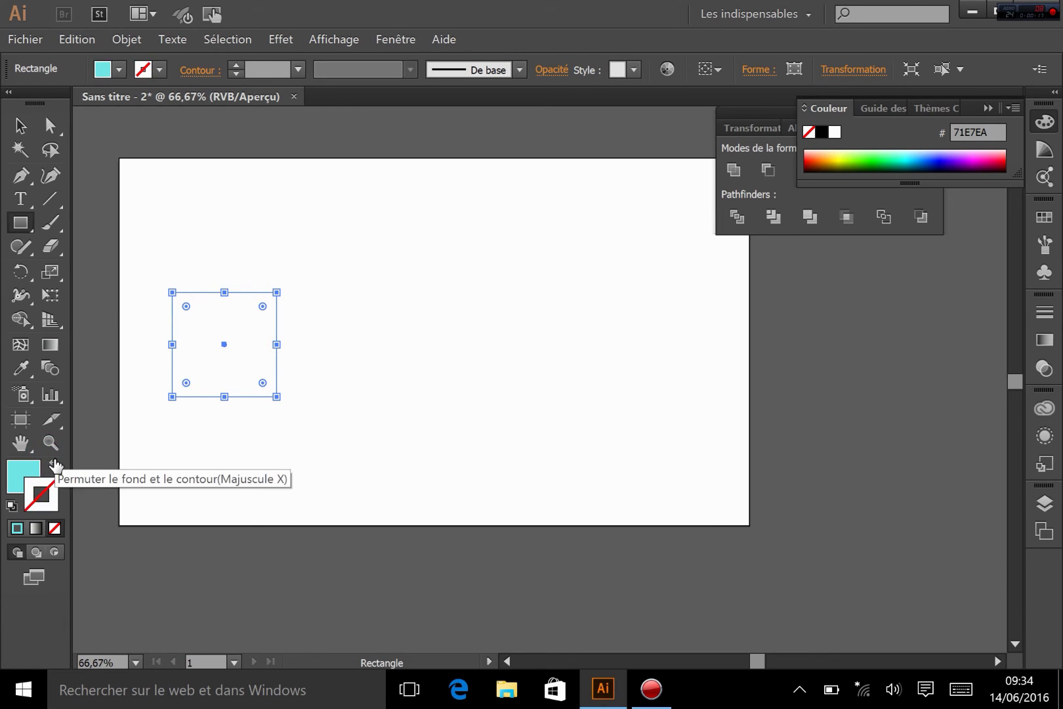
{"action": "left_click_drag", "start_coordinate": [14, 221], "coordinate": [35, 222]}
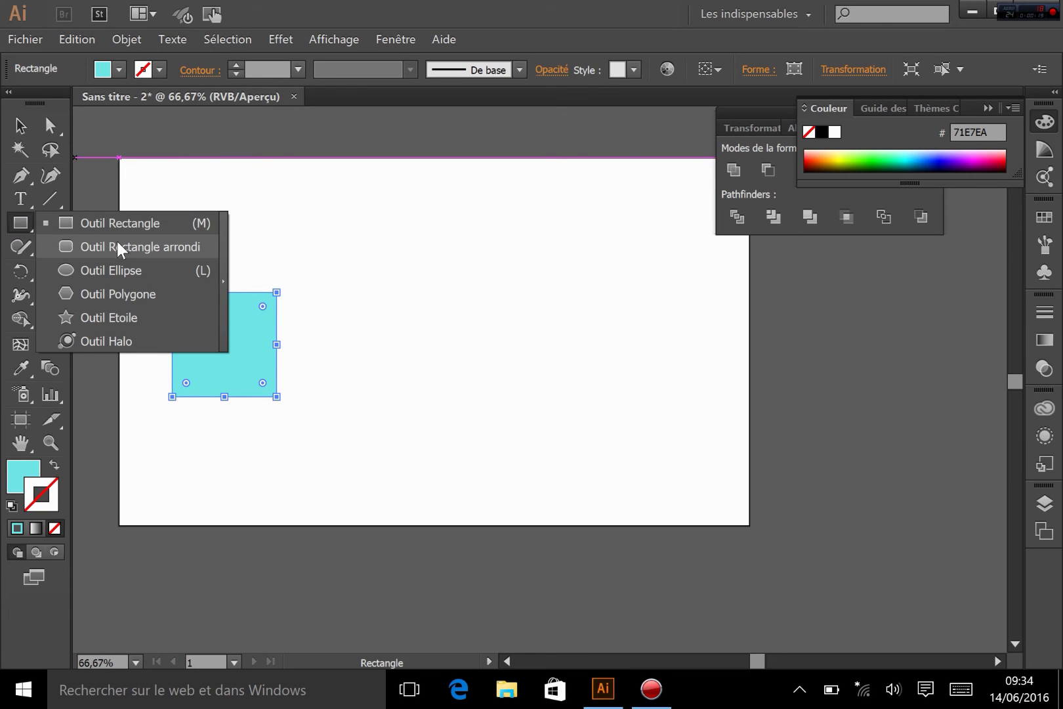
{"action": "left_click", "coordinate": [126, 271]}
{"action": "mouse_move", "coordinate": [449, 296]}
{"action": "left_mouse_down"}
{"action": "mouse_move", "coordinate": [510, 373]}
{"action": "mouse_move", "coordinate": [532, 379]}
{"action": "left_mouse_up"}
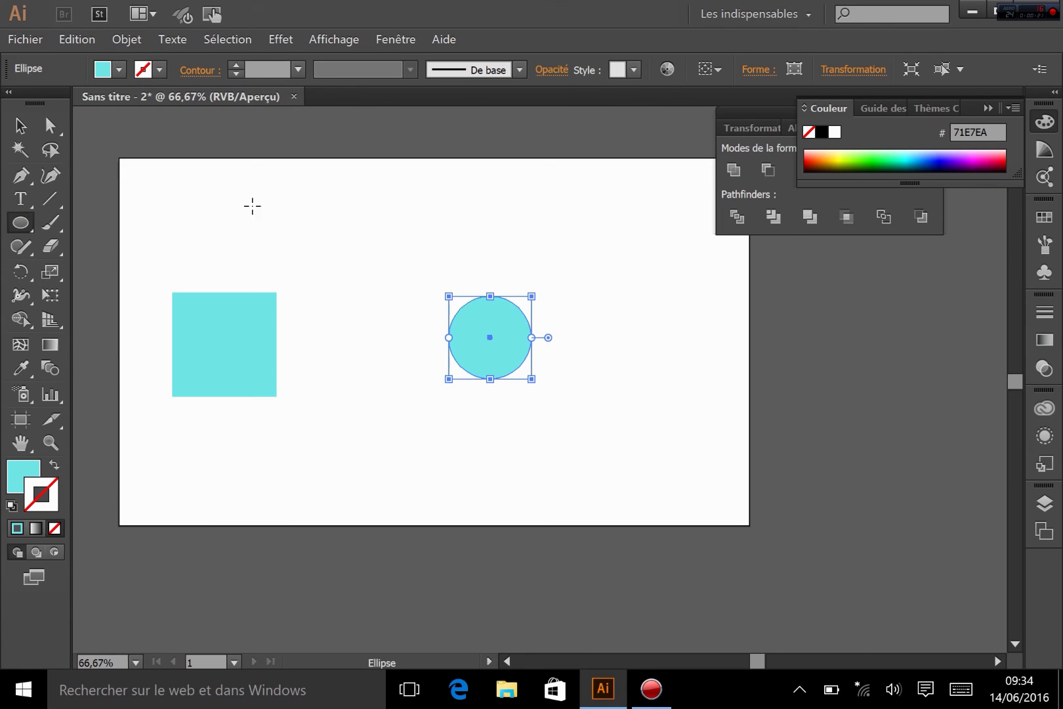
- Change the circle's fill to pink-violet E272E8
{"action": "double_click", "coordinate": [23, 474]}
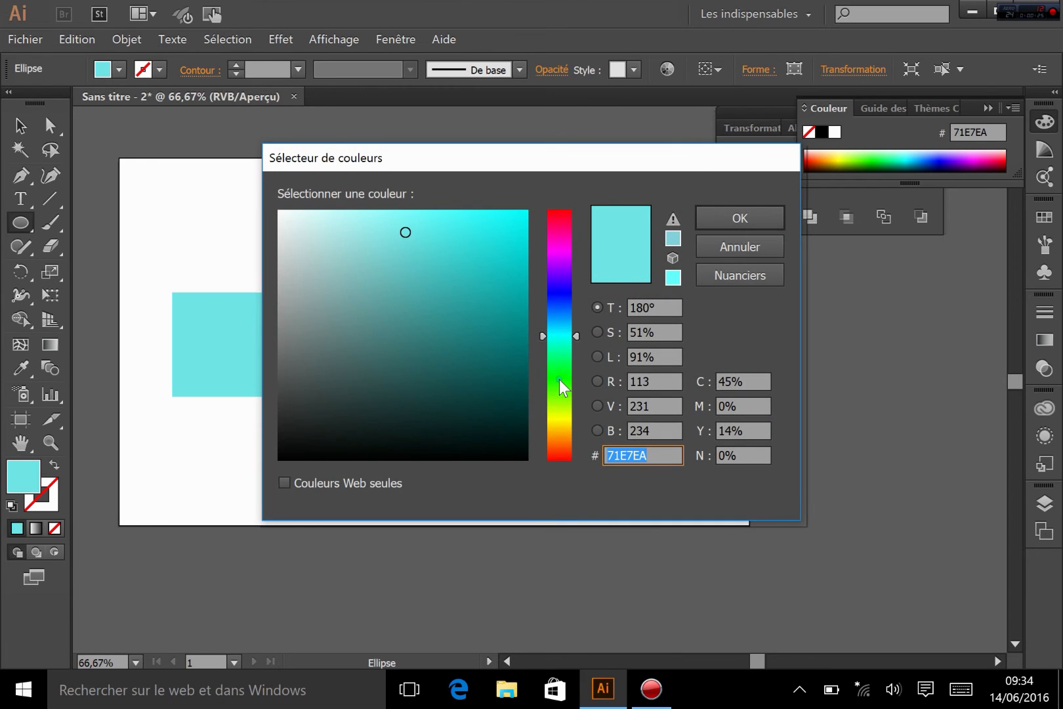
{"action": "left_click", "coordinate": [559, 380]}
{"action": "left_click", "coordinate": [568, 251]}
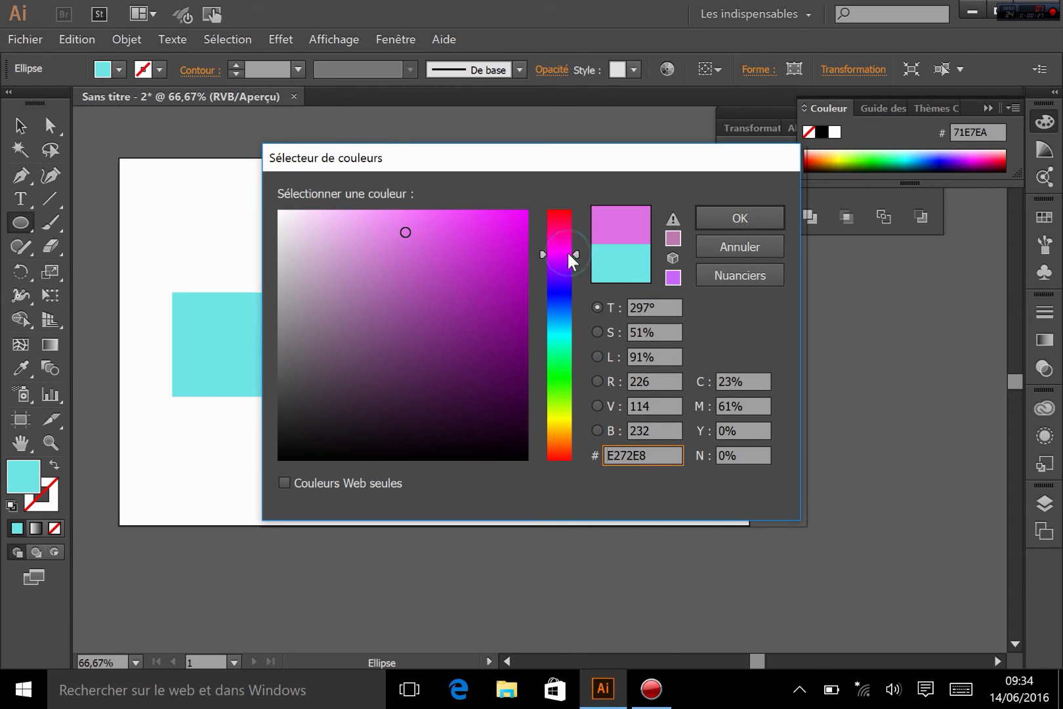
{"action": "left_click", "coordinate": [750, 223]}
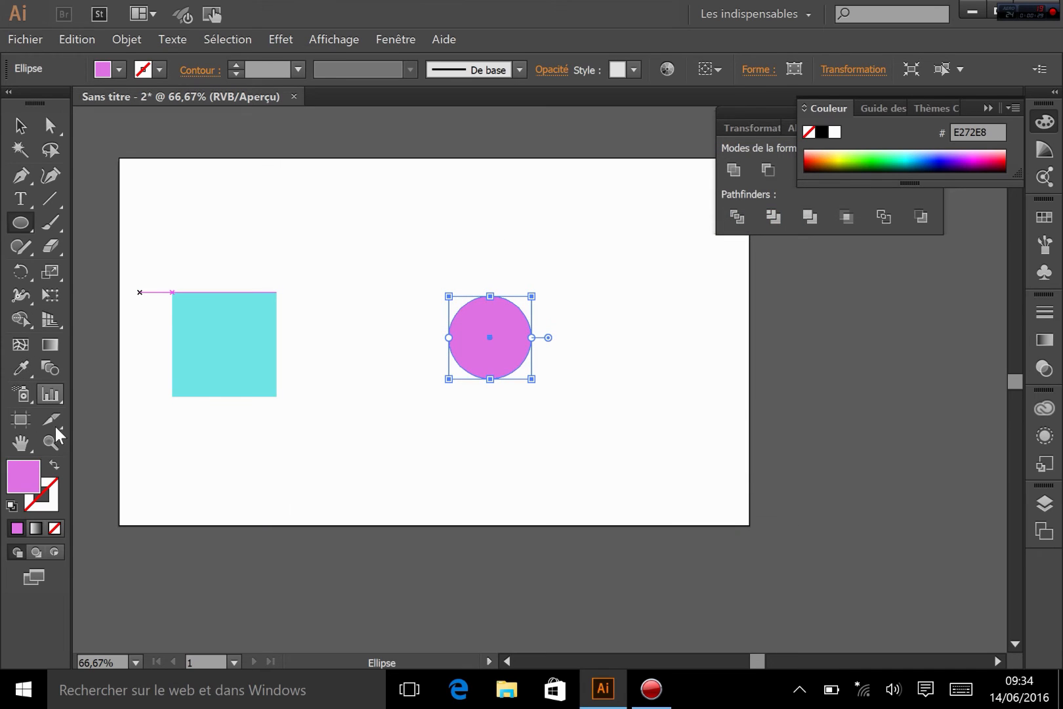
- Draw a tilted hexagon below the circle and fill it with red E23013
{"action": "left_click", "coordinate": [20, 223]}
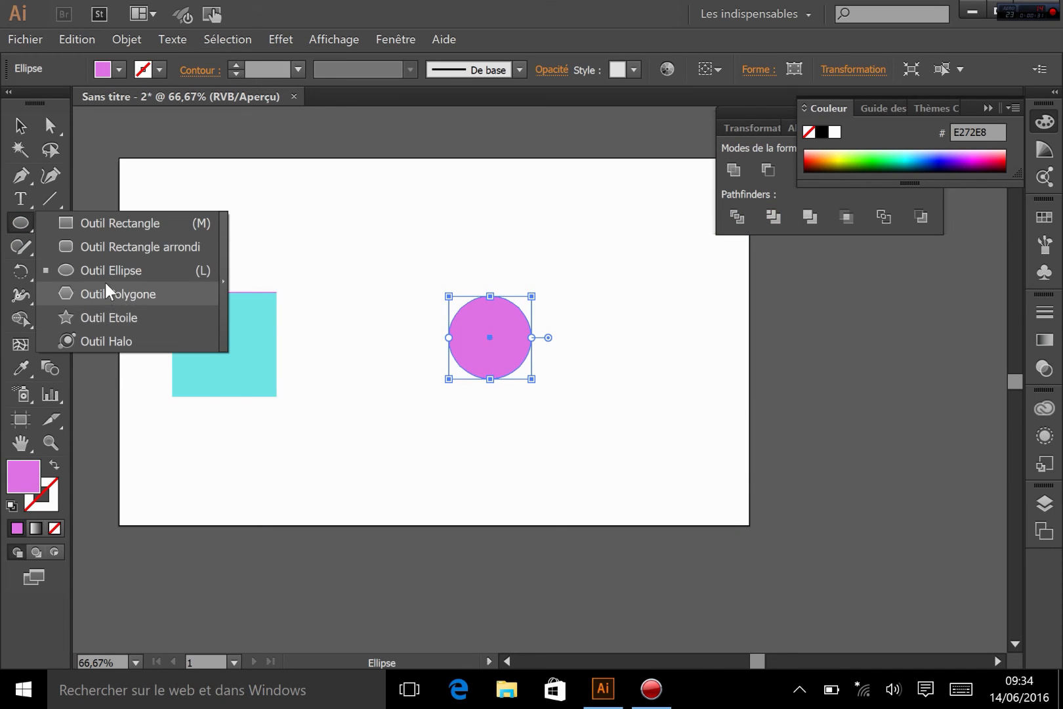
{"action": "left_click", "coordinate": [105, 293]}
{"action": "left_click_drag", "start_coordinate": [537, 470], "coordinate": [591, 512]}
{"action": "double_click", "coordinate": [37, 485]}
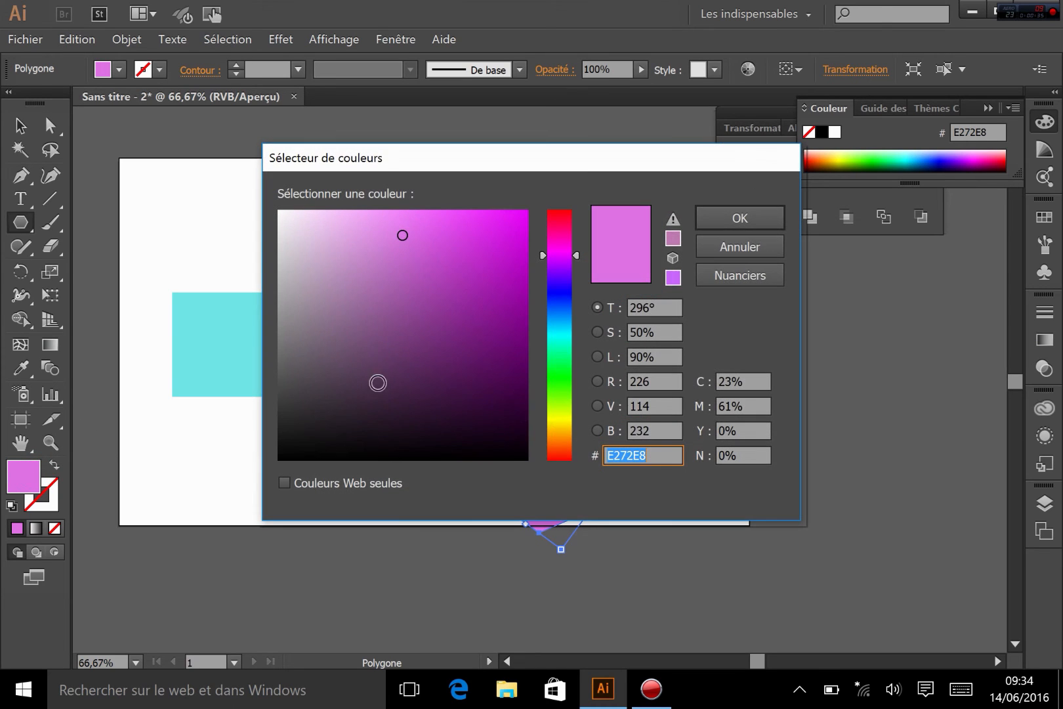
{"action": "left_click", "coordinate": [565, 436]}
{"action": "left_click", "coordinate": [561, 455]}
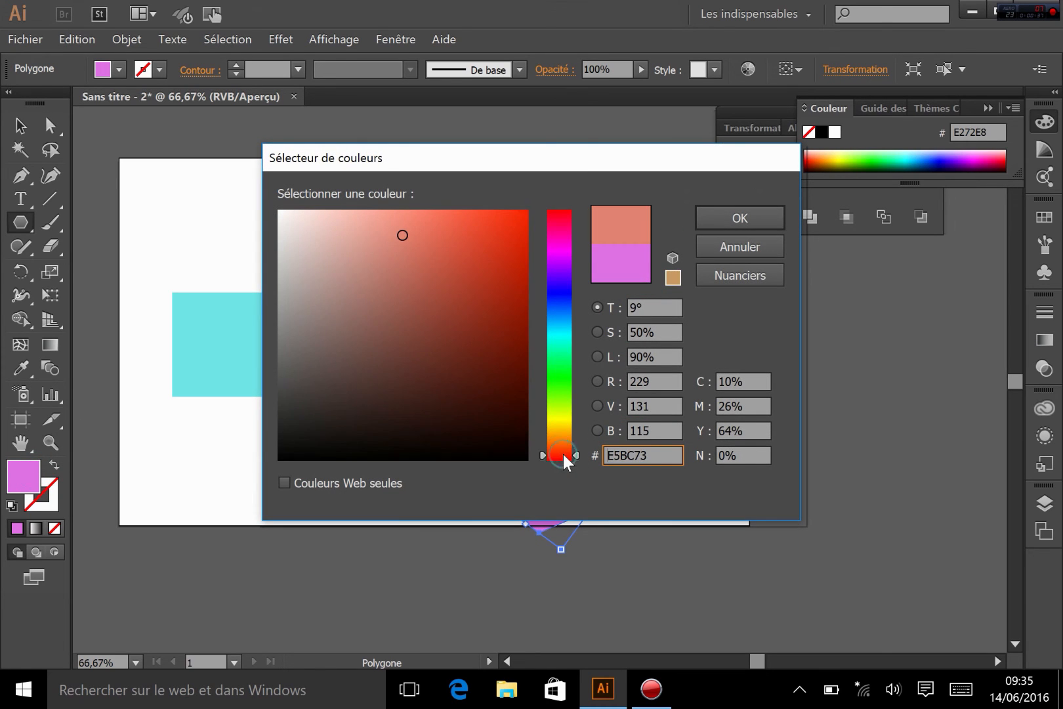
{"action": "left_click", "coordinate": [509, 235]}
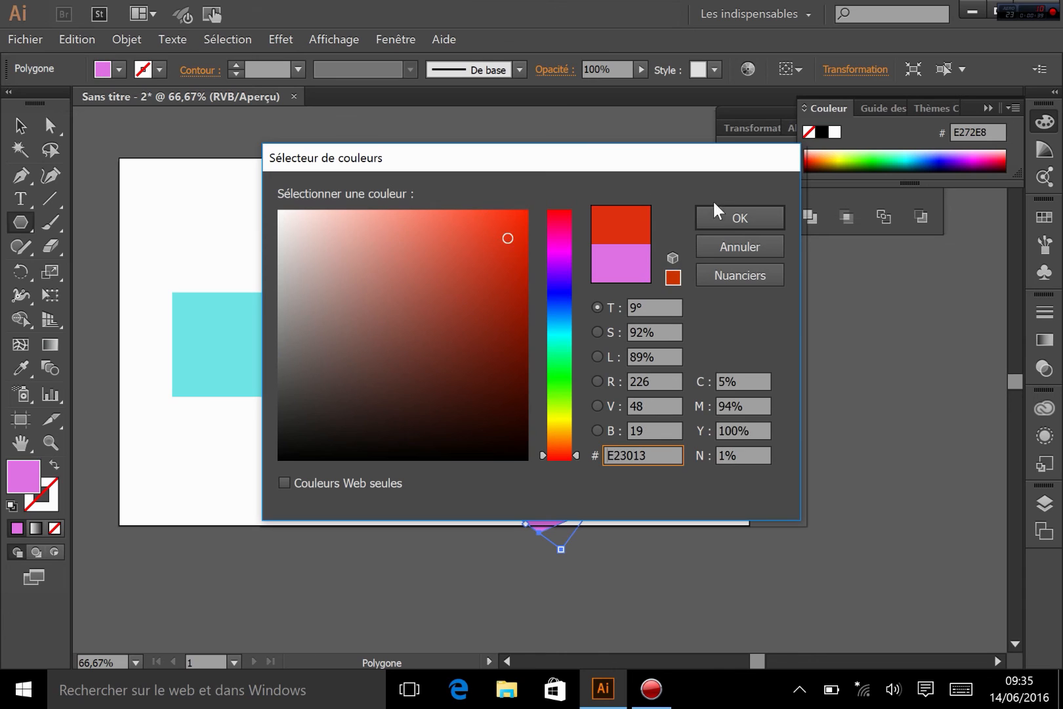
{"action": "left_click", "coordinate": [722, 218]}
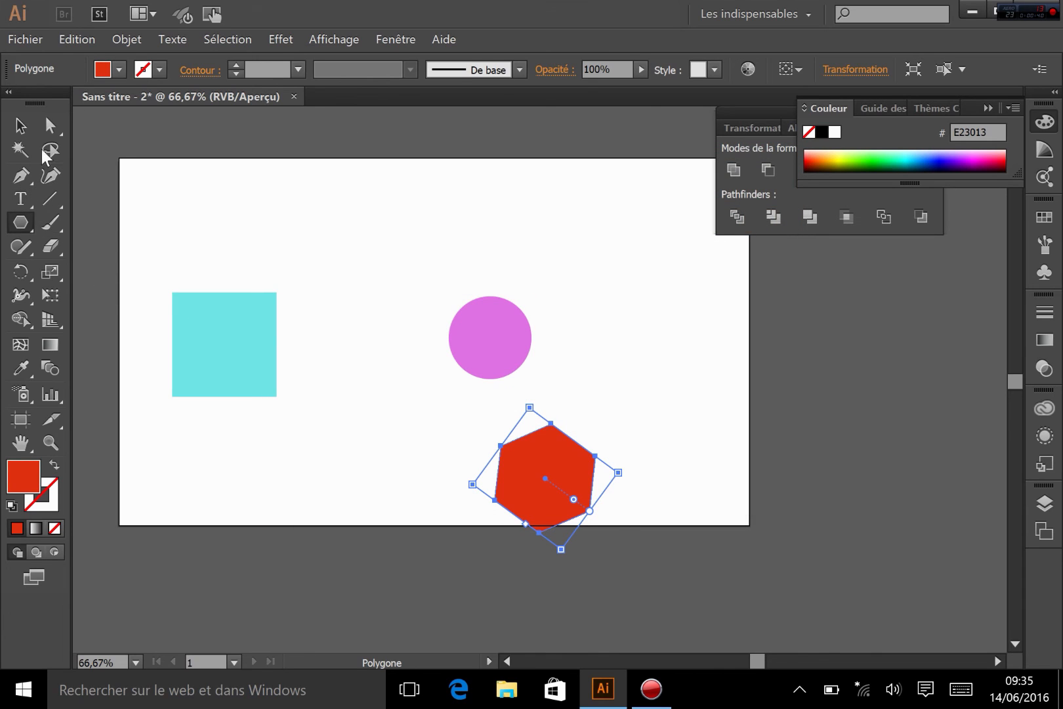
- Move the square closer to the circle, and shift all three shapes up and slightly left on the artboard
{"action": "left_click", "coordinate": [20, 124]}
{"action": "left_click_drag", "start_coordinate": [222, 337], "coordinate": [283, 348]}
{"action": "left_click_drag", "start_coordinate": [281, 216], "coordinate": [607, 519]}
{"action": "left_click_drag", "start_coordinate": [500, 456], "coordinate": [464, 378]}
- Blend the square into the circle and on into the hexagon with the Blend tool
{"action": "left_click", "coordinate": [46, 369]}
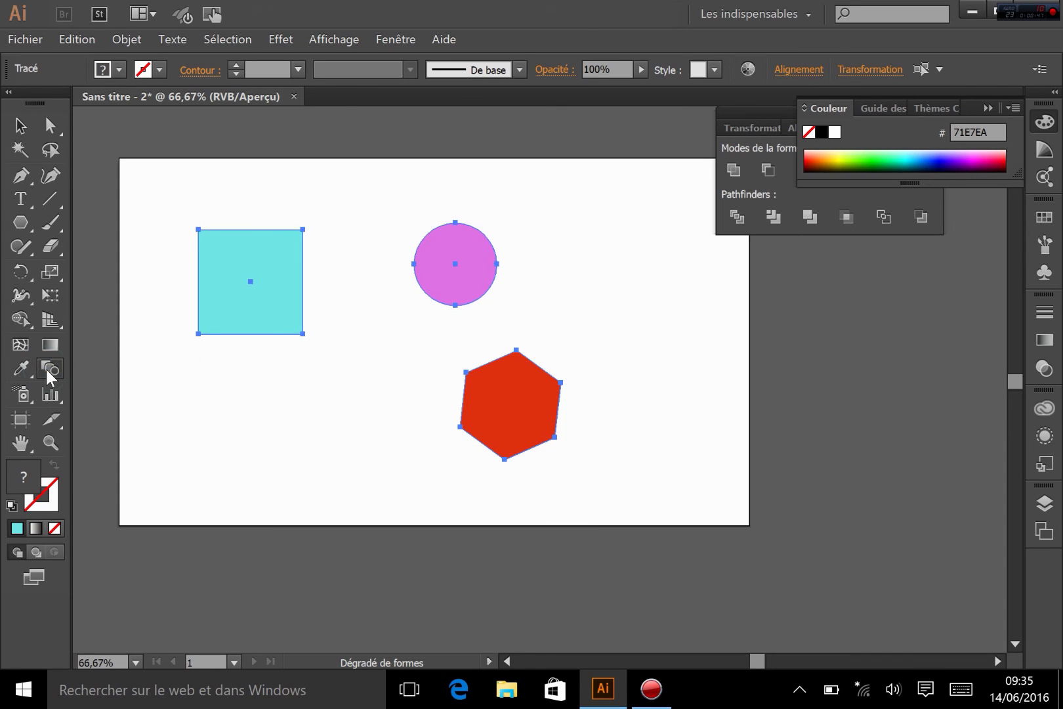
{"action": "left_click", "coordinate": [255, 269]}
{"action": "left_click", "coordinate": [433, 262]}
{"action": "left_click", "coordinate": [489, 421]}
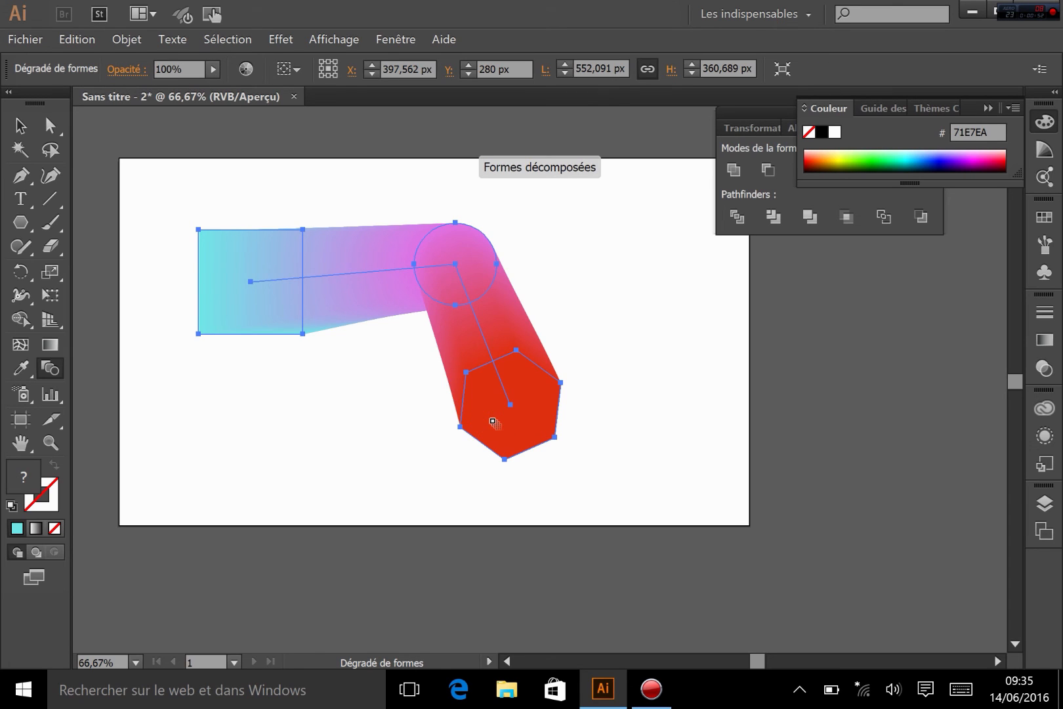
- Reposition the blend's key shapes individually: circle up and left, hexagon up and right, square down and left
{"action": "left_click", "coordinate": [50, 125]}
{"action": "left_click", "coordinate": [354, 529]}
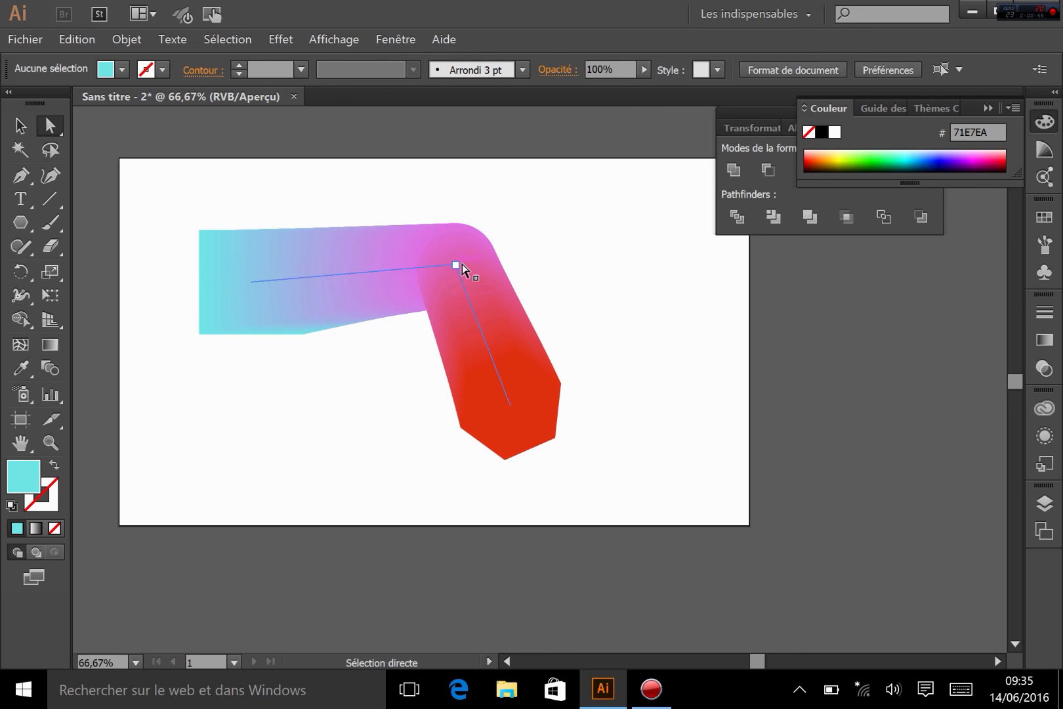
{"action": "left_click_drag", "start_coordinate": [456, 264], "coordinate": [446, 230]}
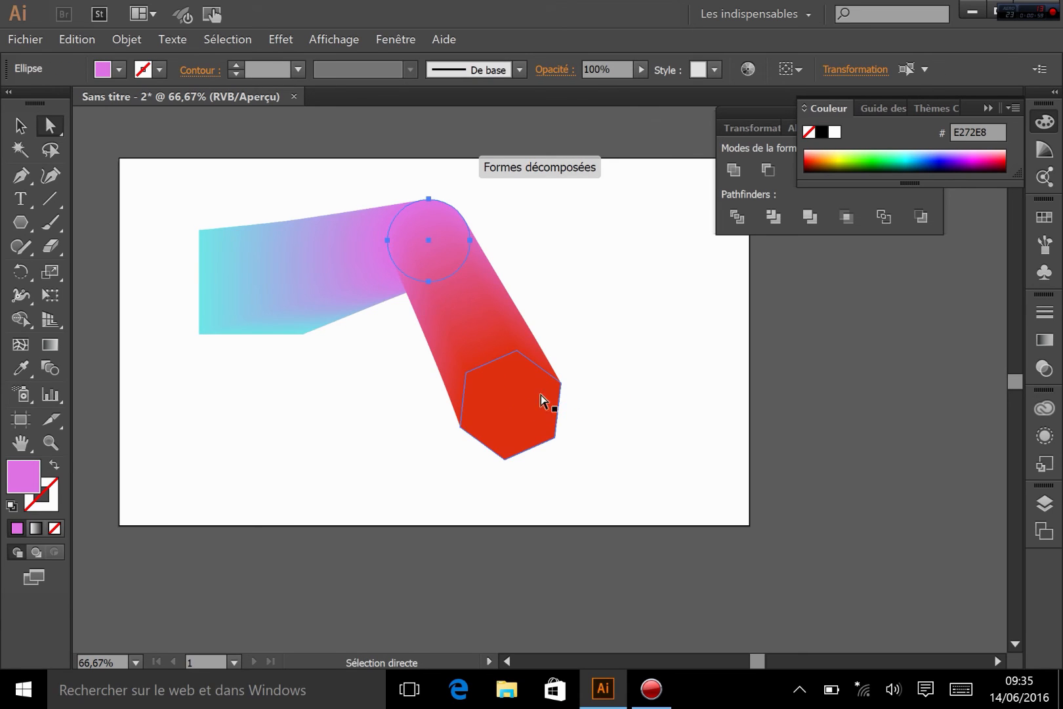
{"action": "left_click_drag", "start_coordinate": [541, 394], "coordinate": [627, 358]}
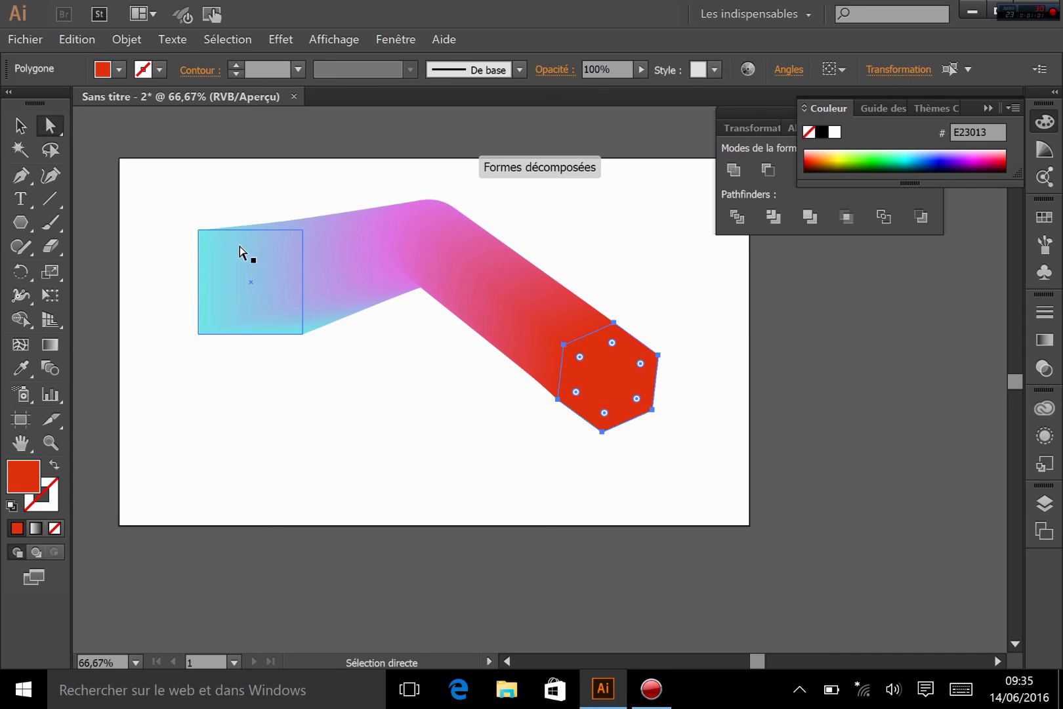
{"action": "left_click_drag", "start_coordinate": [244, 252], "coordinate": [214, 331]}
- Try stacking the blend's circle and hexagon over the square, and undo these moves
{"action": "left_click_drag", "start_coordinate": [399, 237], "coordinate": [206, 343]}
{"action": "key", "text": "ctrl+z"}
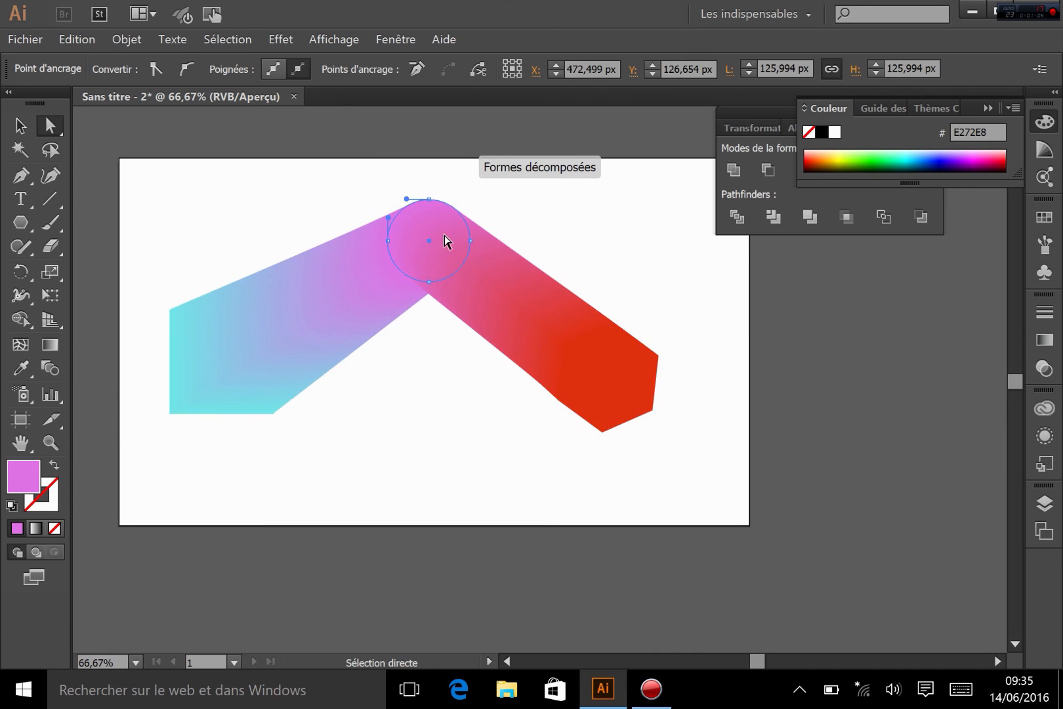
{"action": "left_click", "coordinate": [444, 238]}
{"action": "left_click_drag", "start_coordinate": [293, 349], "coordinate": [227, 347]}
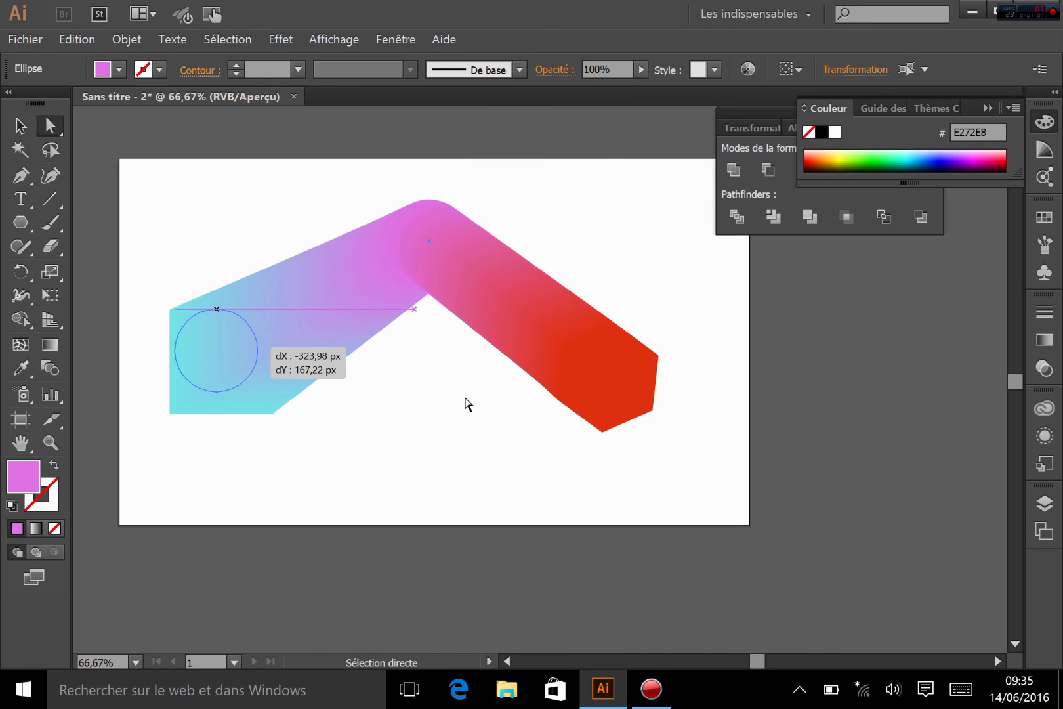
{"action": "left_click_drag", "start_coordinate": [606, 398], "coordinate": [254, 355]}
{"action": "left_click", "coordinate": [429, 391]}
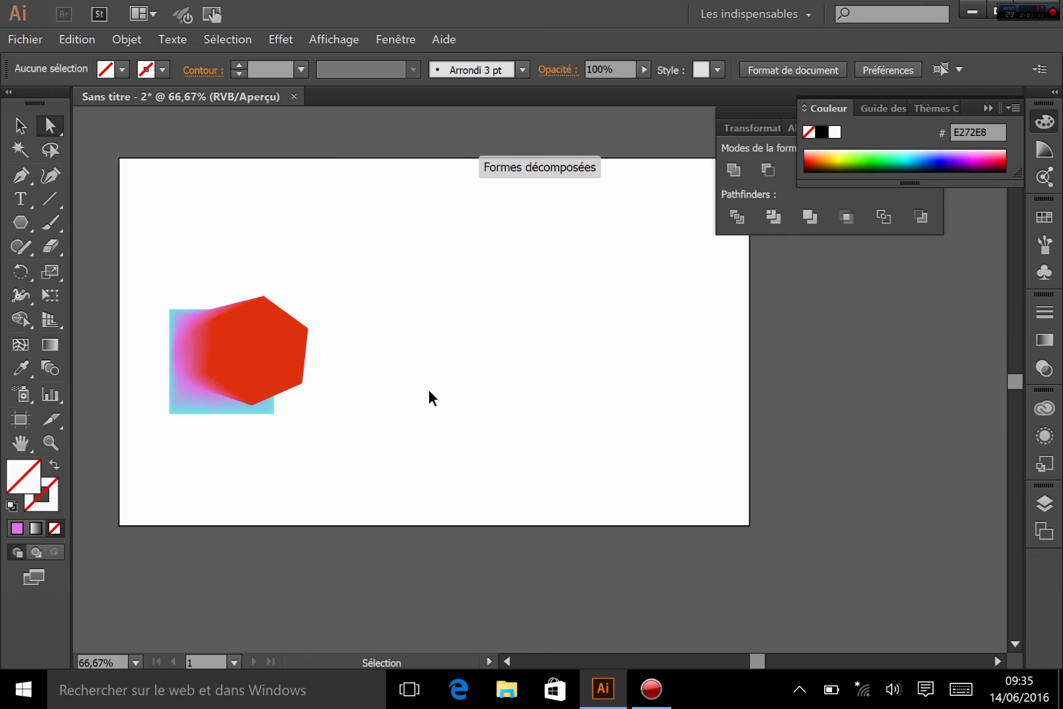
{"action": "key", "text": "ctrl+z"}
{"action": "key", "text": "ctrl+z"}
{"action": "key", "text": "a"}
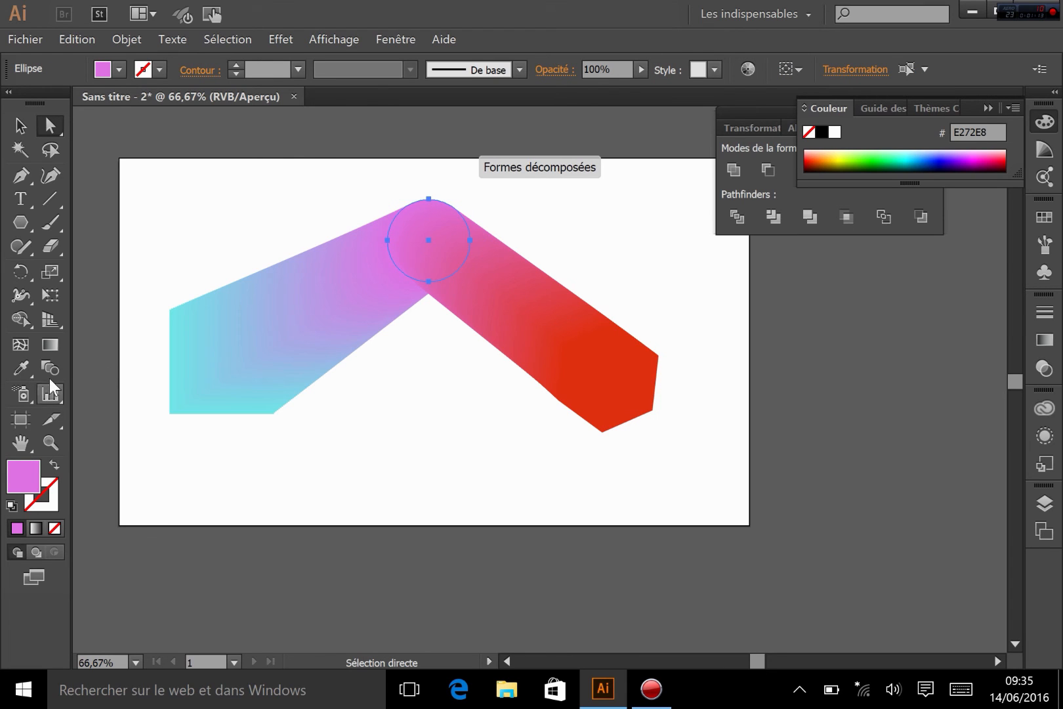
{"action": "left_click", "coordinate": [55, 342]}
{"action": "double_click", "coordinate": [53, 366]}
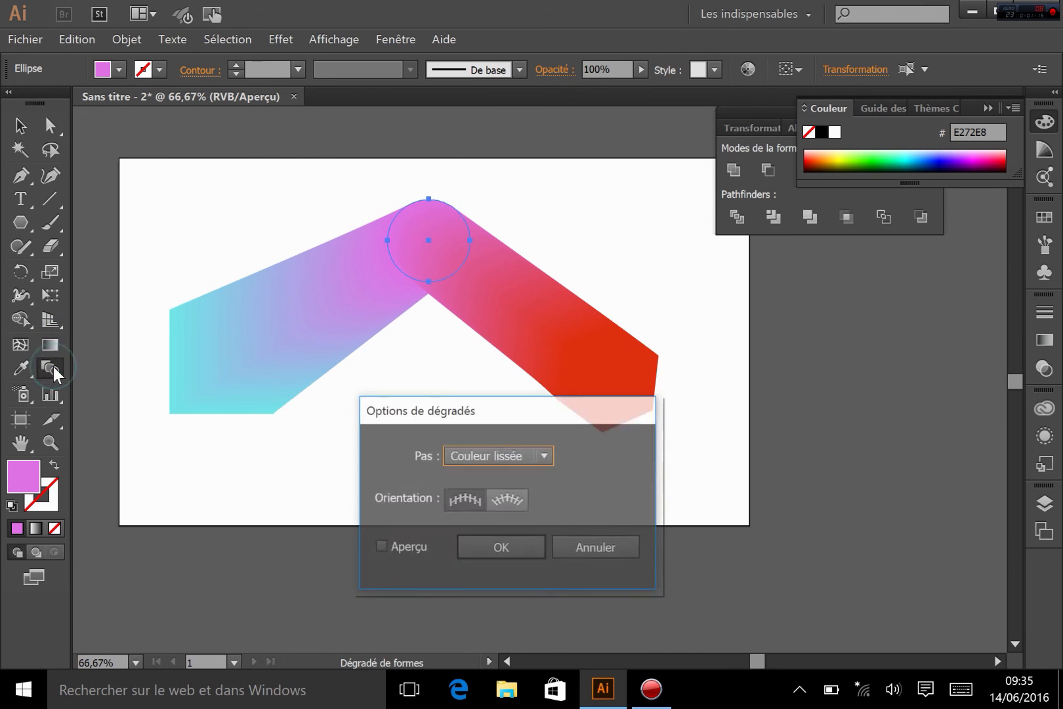
{"action": "left_click", "coordinate": [608, 549]}
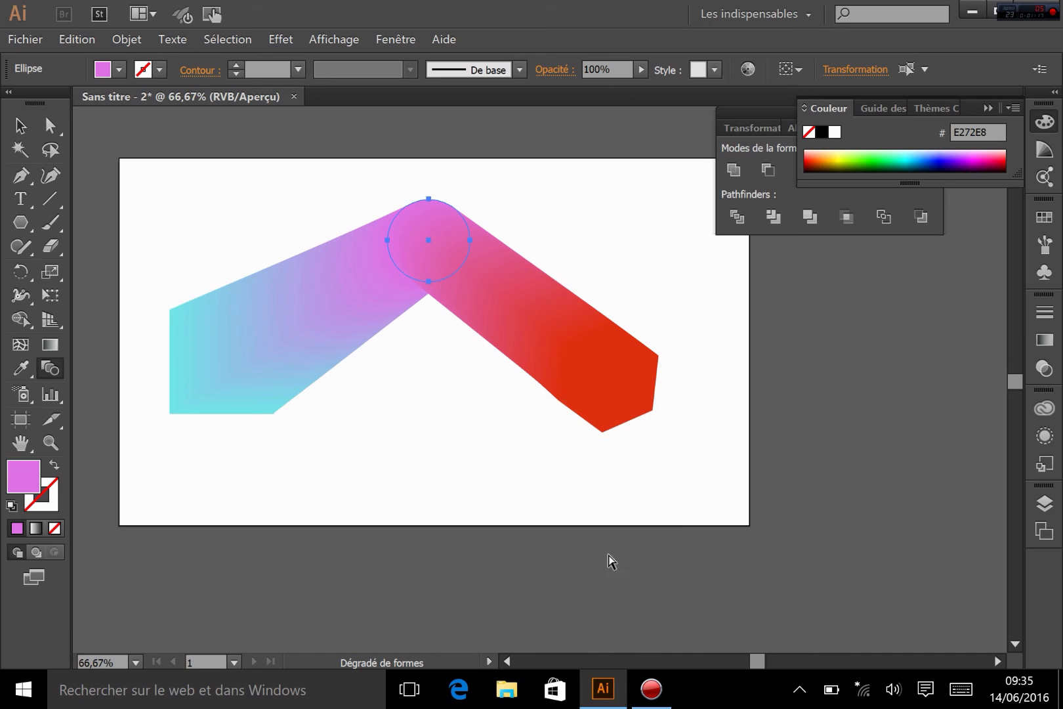
- Set the spacing of the whole blend to a specified number of steps, 20, and preview it
{"action": "key", "text": "ctrl+a"}
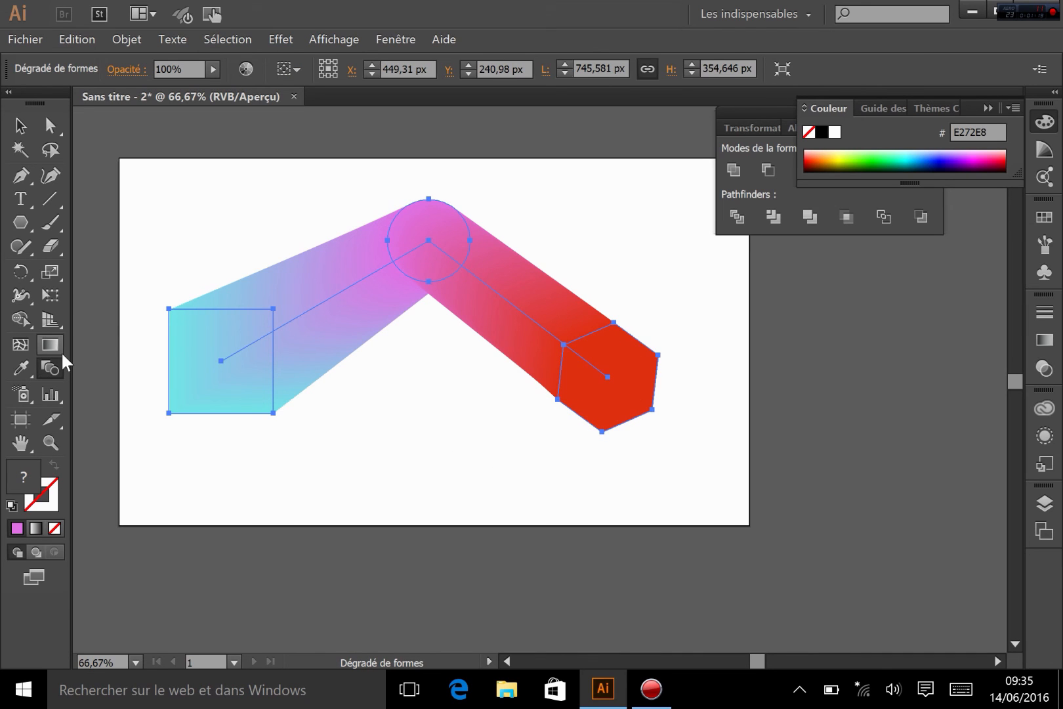
{"action": "double_click", "coordinate": [59, 358]}
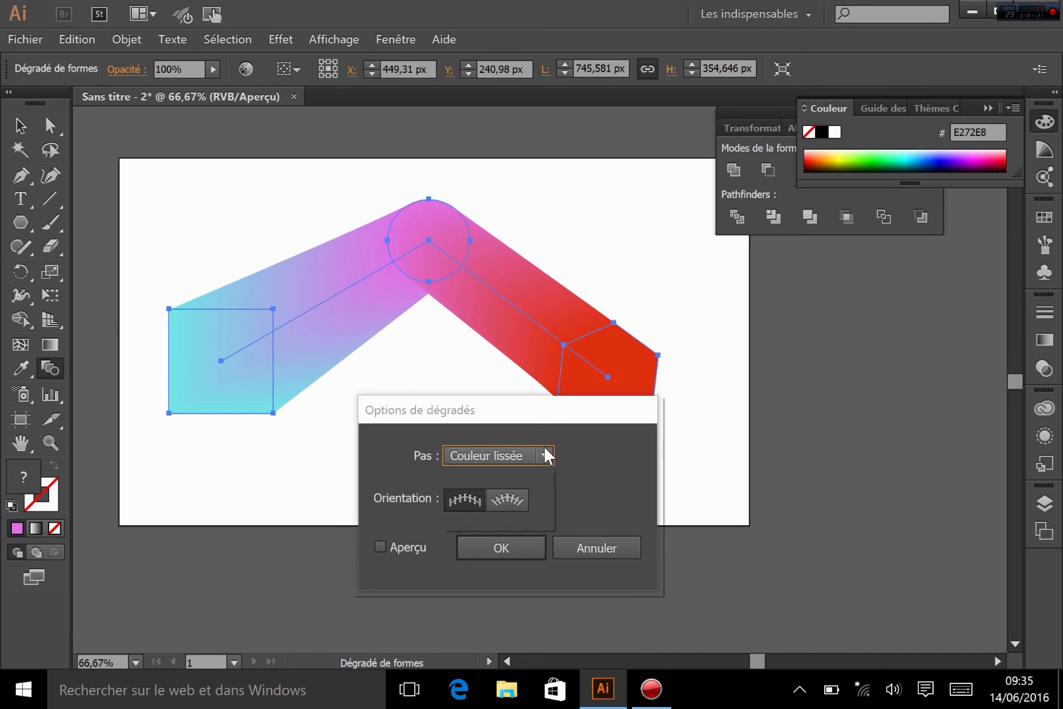
{"action": "left_click", "coordinate": [545, 453]}
{"action": "left_click", "coordinate": [513, 493]}
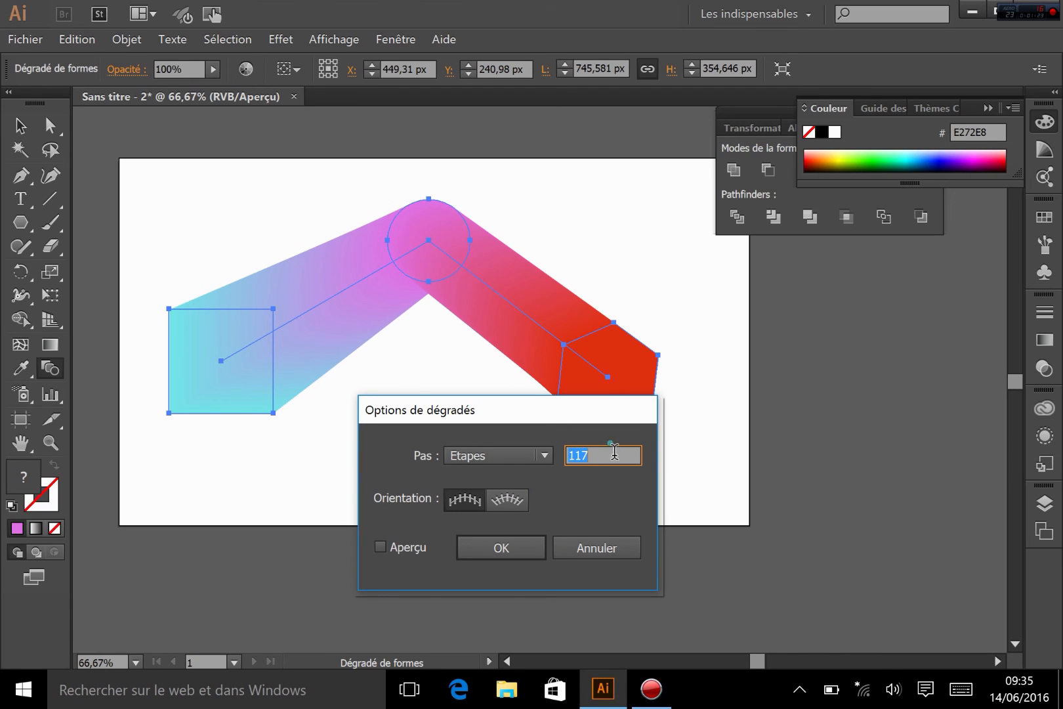
{"action": "type", "text": "20"}
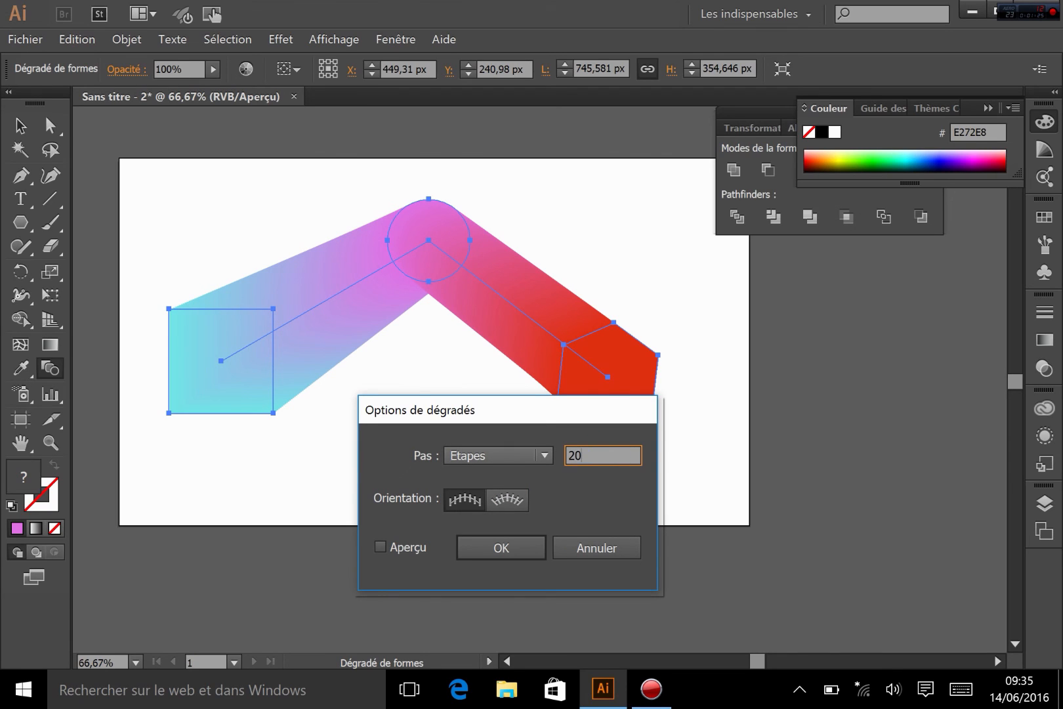
{"action": "left_click", "coordinate": [394, 551]}
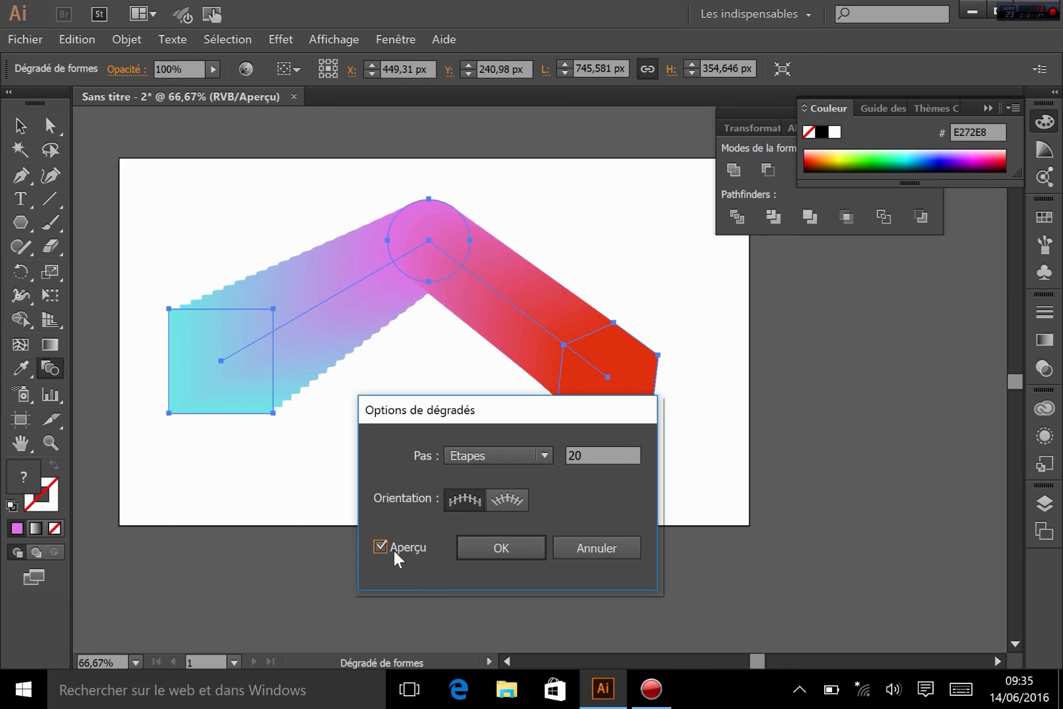
- Reduce the blend to 3 steps, compare it using the preview, and apply the options
{"action": "left_click", "coordinate": [601, 453]}
{"action": "type", "text": "3"}
{"action": "left_click", "coordinate": [412, 541]}
{"action": "left_click", "coordinate": [413, 541]}
{"action": "left_click", "coordinate": [486, 548]}
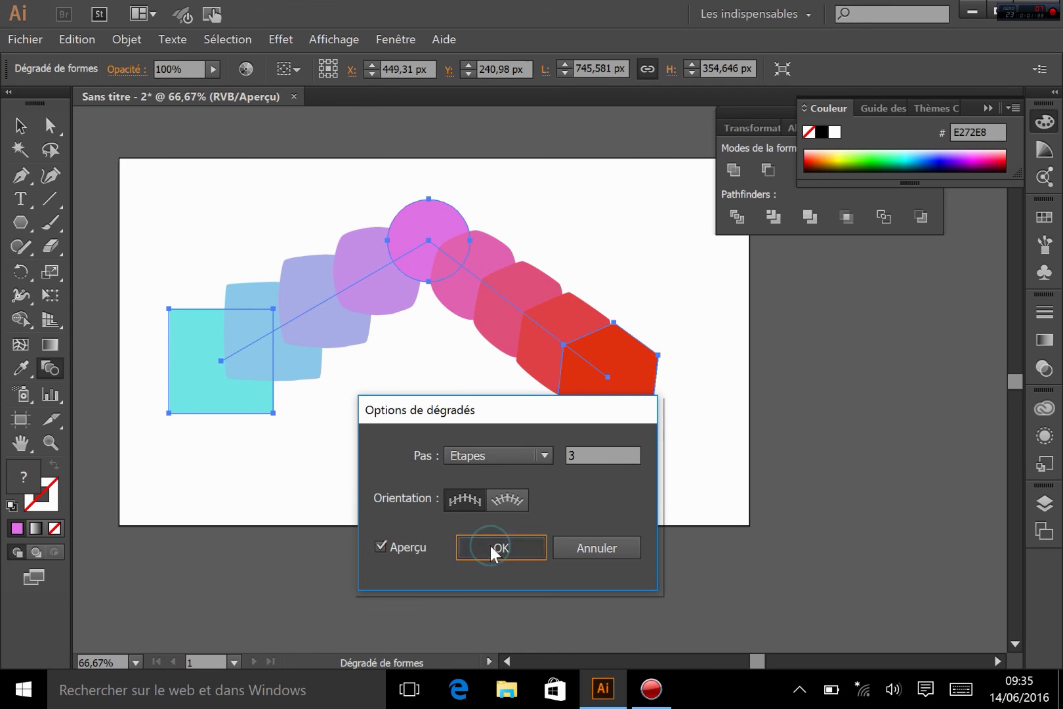
- Expand the blend into separate shapes, with both object and fill expanded
{"action": "left_click", "coordinate": [50, 125]}
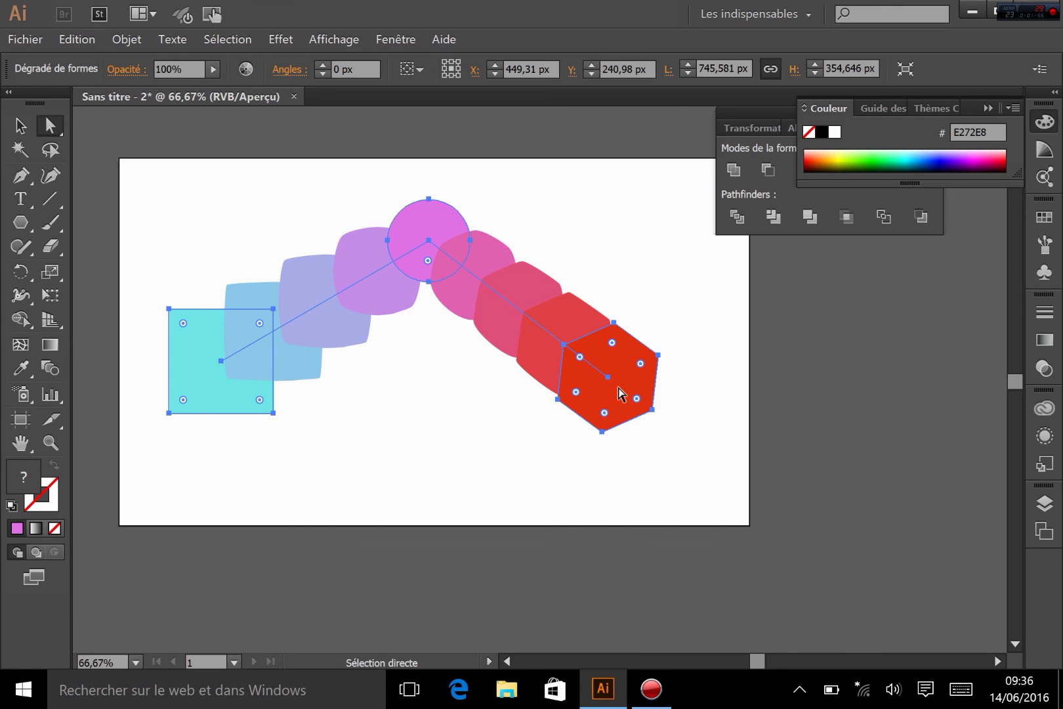
{"action": "left_click", "coordinate": [128, 46]}
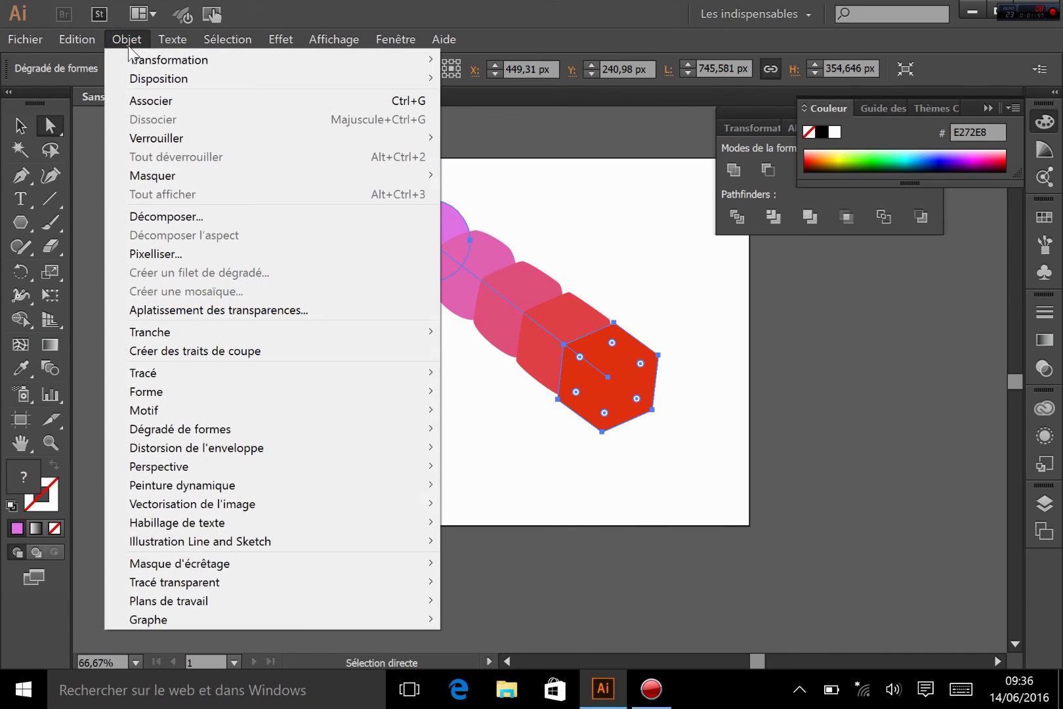
{"action": "left_click", "coordinate": [188, 216]}
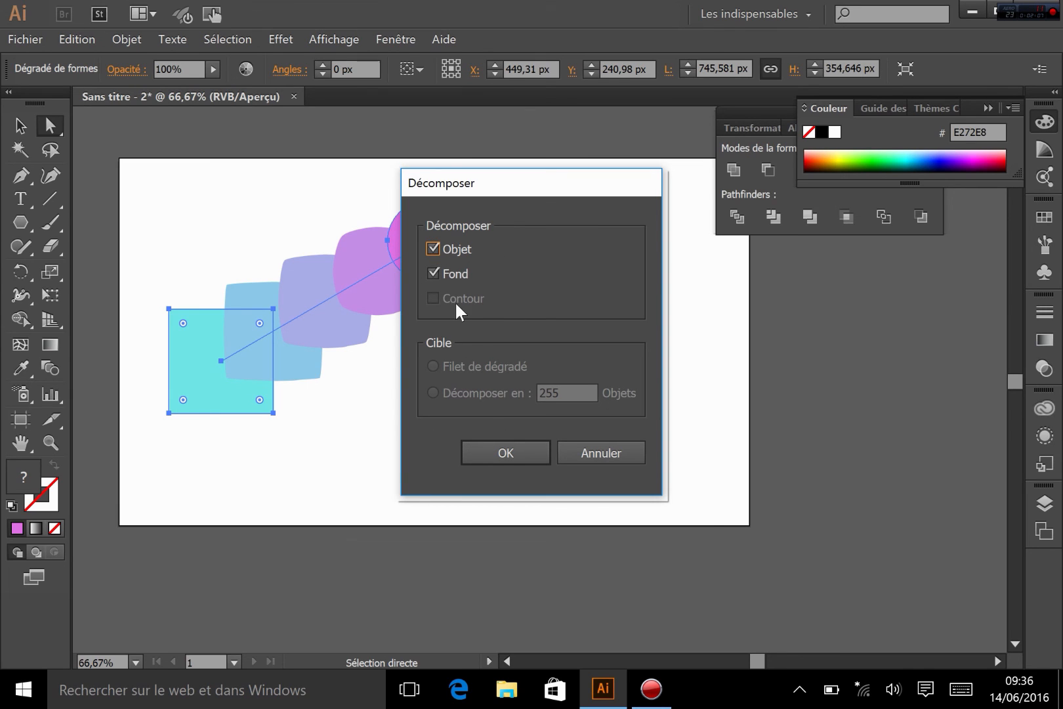
{"action": "left_click", "coordinate": [518, 454]}
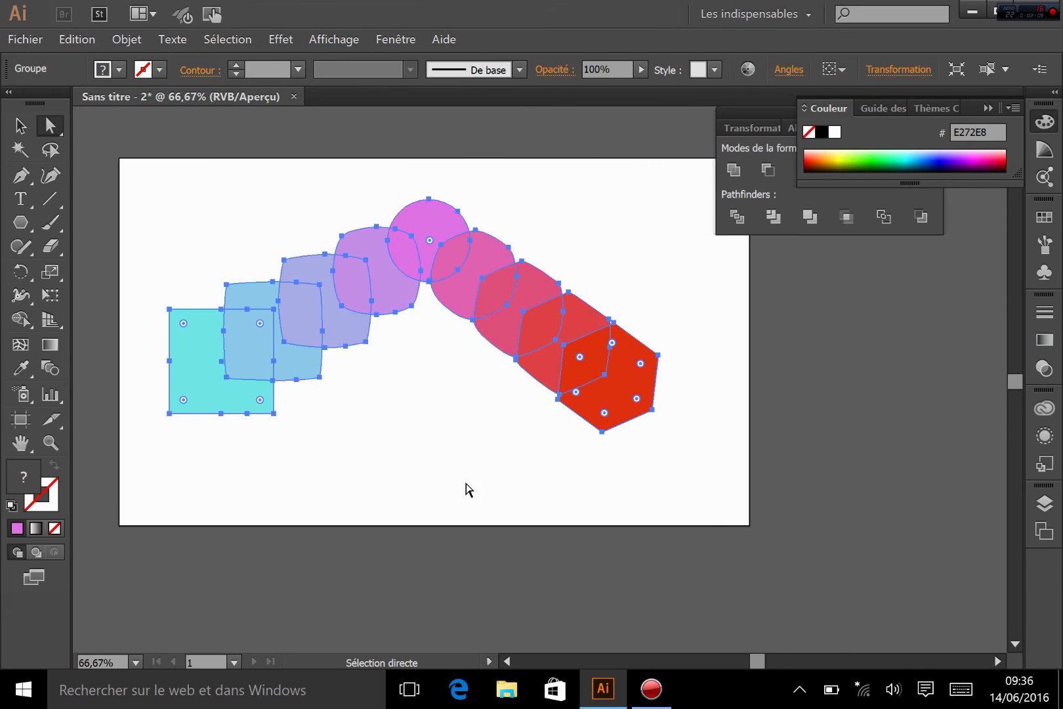
- Select several expanded intermediate shapes one by one to examine them as individual paths
{"action": "left_click", "coordinate": [300, 394]}
{"action": "left_click", "coordinate": [295, 379]}
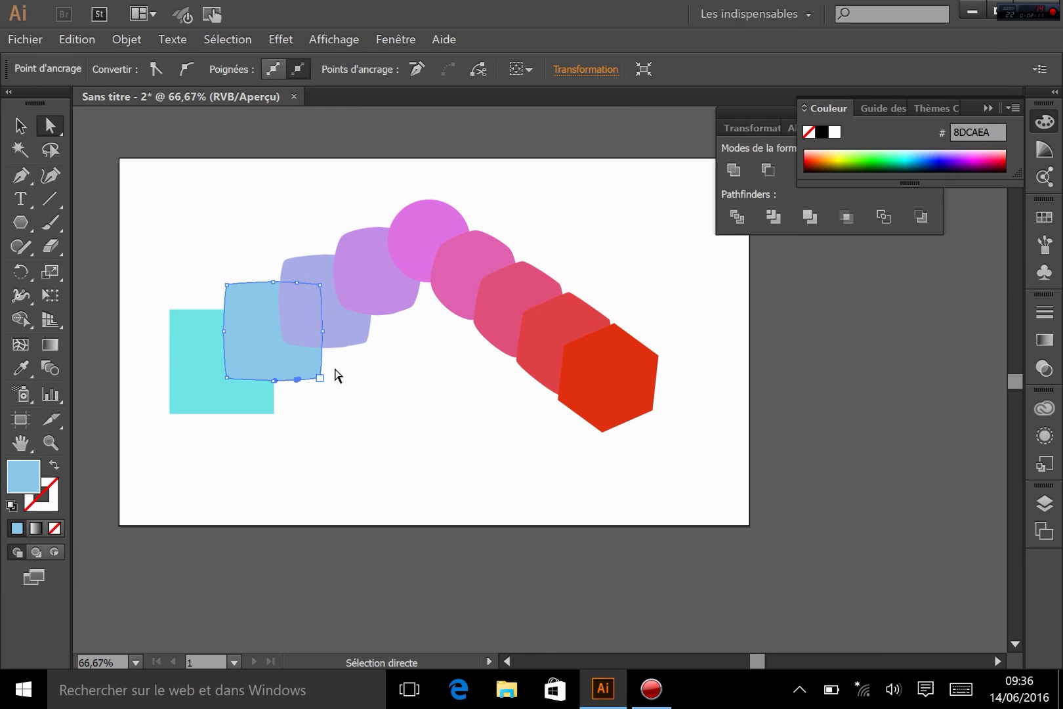
{"action": "left_click", "coordinate": [341, 326]}
{"action": "left_click", "coordinate": [395, 286]}
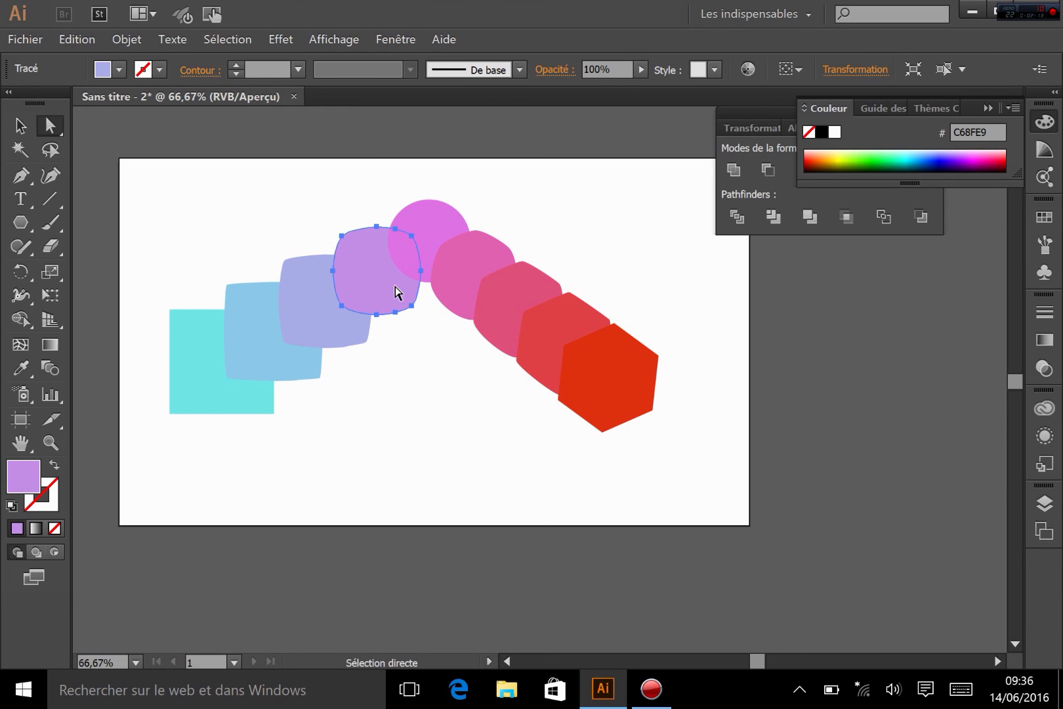
{"action": "left_click", "coordinate": [464, 273]}
- Move the middle shape between circle and hexagon below the chain and fill it with turquoise 53E0D2
{"action": "left_click", "coordinate": [514, 336]}
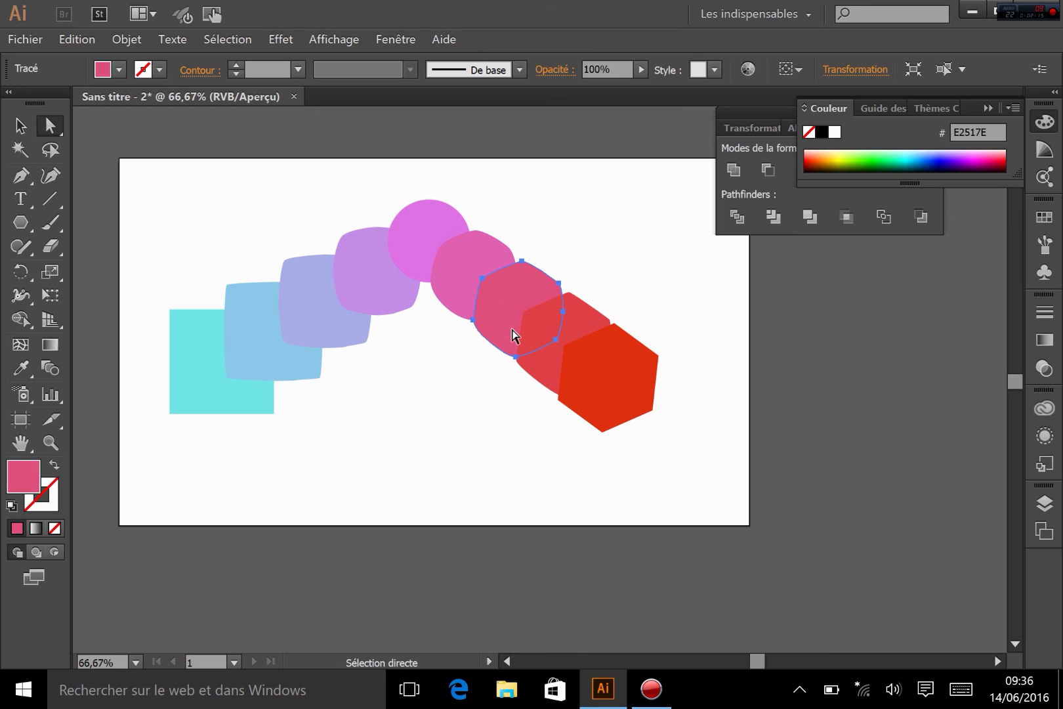
{"action": "mouse_move", "coordinate": [506, 333]}
{"action": "left_mouse_down"}
{"action": "mouse_move", "coordinate": [459, 403]}
{"action": "mouse_move", "coordinate": [417, 427]}
{"action": "left_mouse_up"}
{"action": "double_click", "coordinate": [33, 470]}
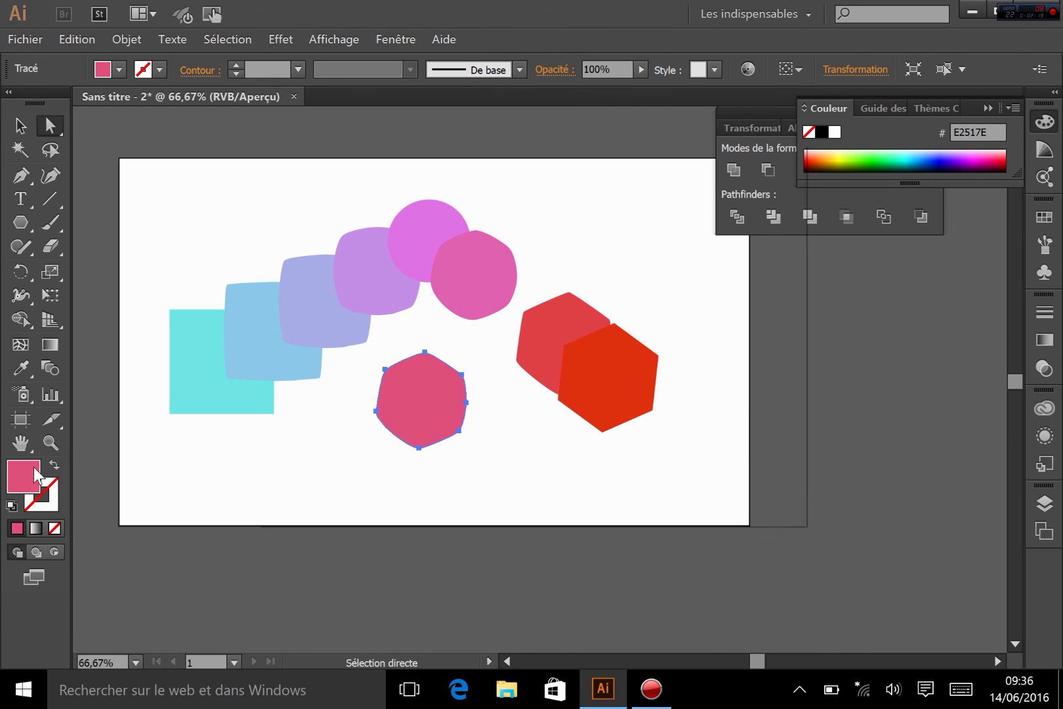
{"action": "left_click", "coordinate": [569, 339]}
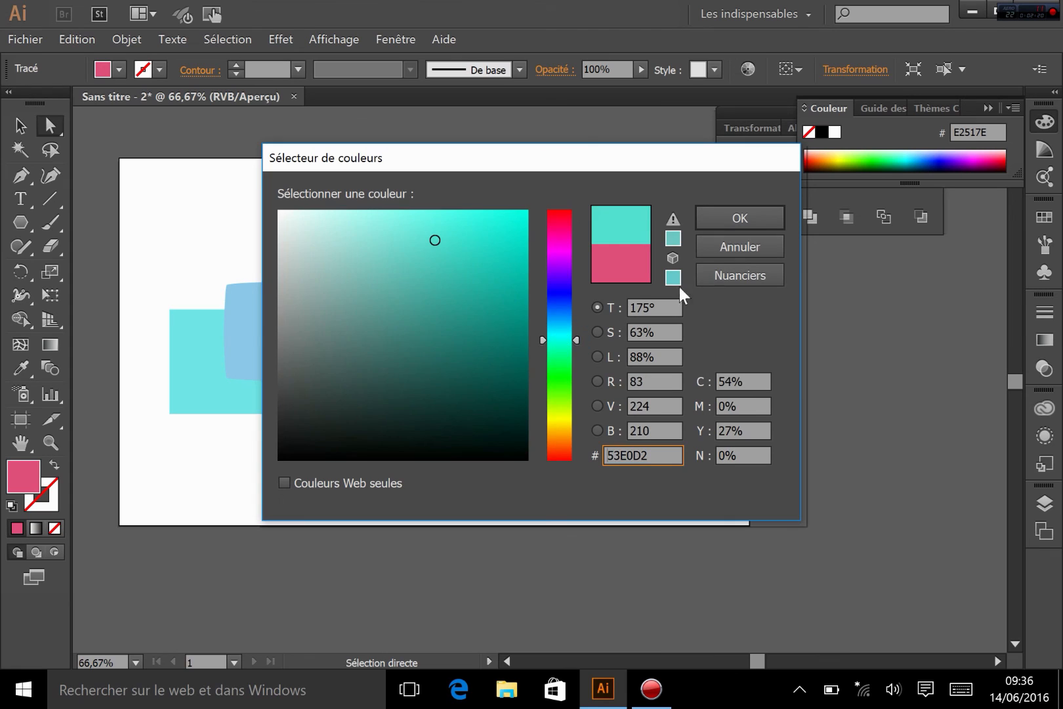
{"action": "left_click", "coordinate": [722, 220]}
- Pull the turquoise shape's lower-right anchor point inward to notch its outline, and deselect it
{"action": "left_click", "coordinate": [468, 439]}
{"action": "left_click_drag", "start_coordinate": [458, 430], "coordinate": [433, 420]}
{"action": "left_click", "coordinate": [462, 438]}
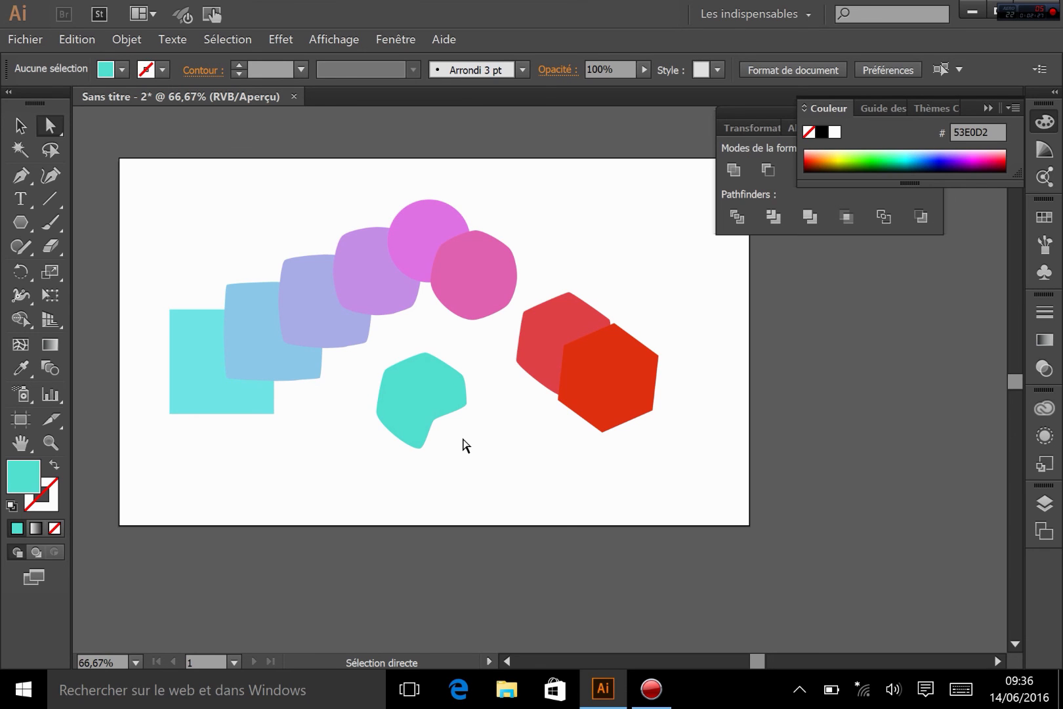
{"action": "left_click", "coordinate": [113, 44]}
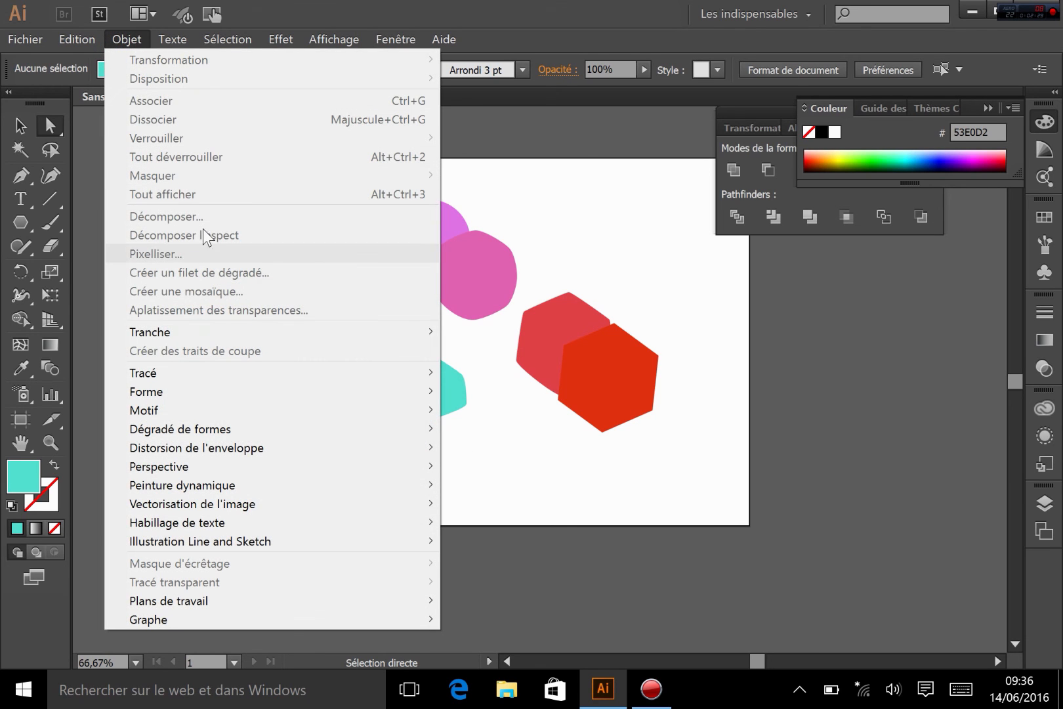
{"action": "left_click", "coordinate": [633, 208]}
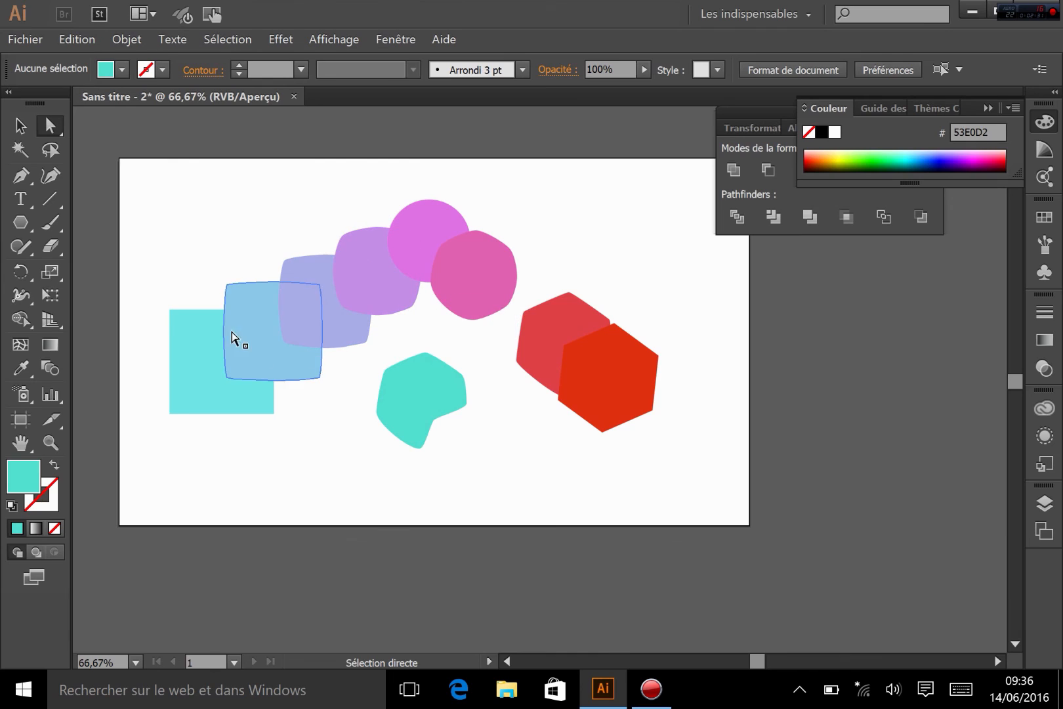